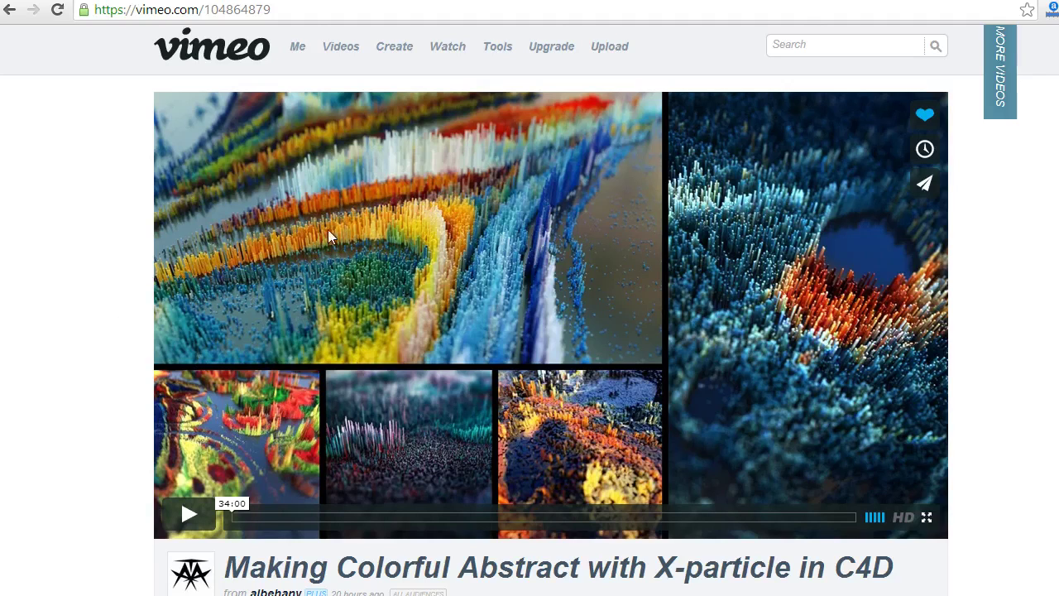
scroll(477, 291, "down", 1)
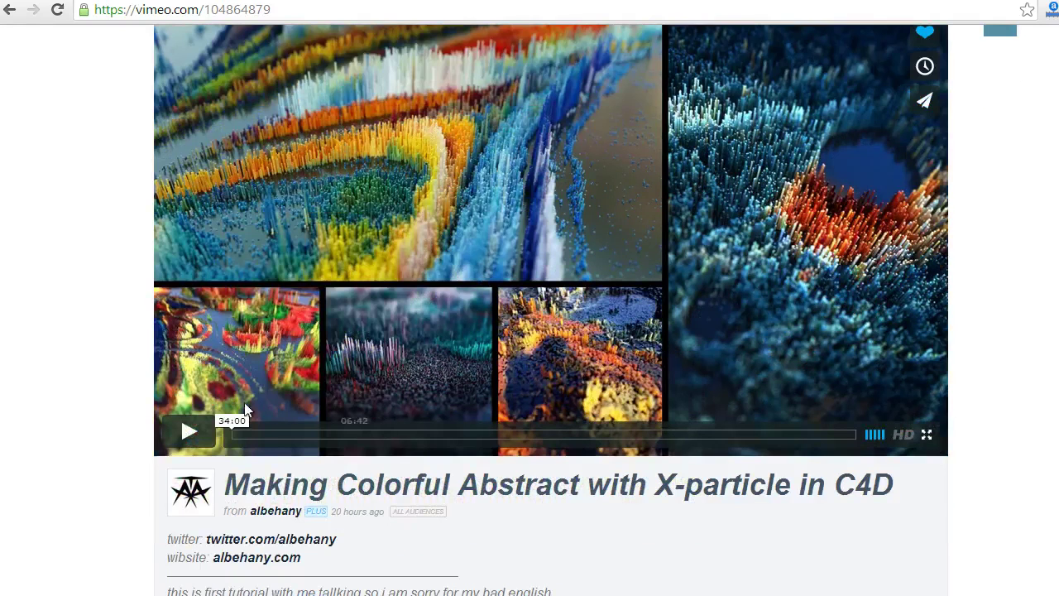
scroll(200, 367, "up", 1)
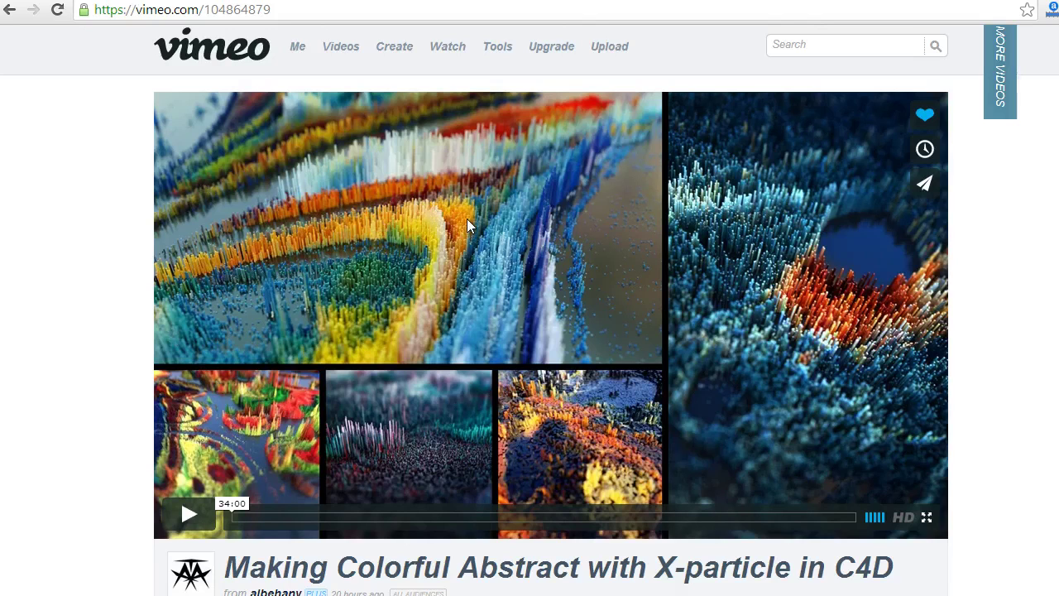
scroll(535, 246, "down", 1)
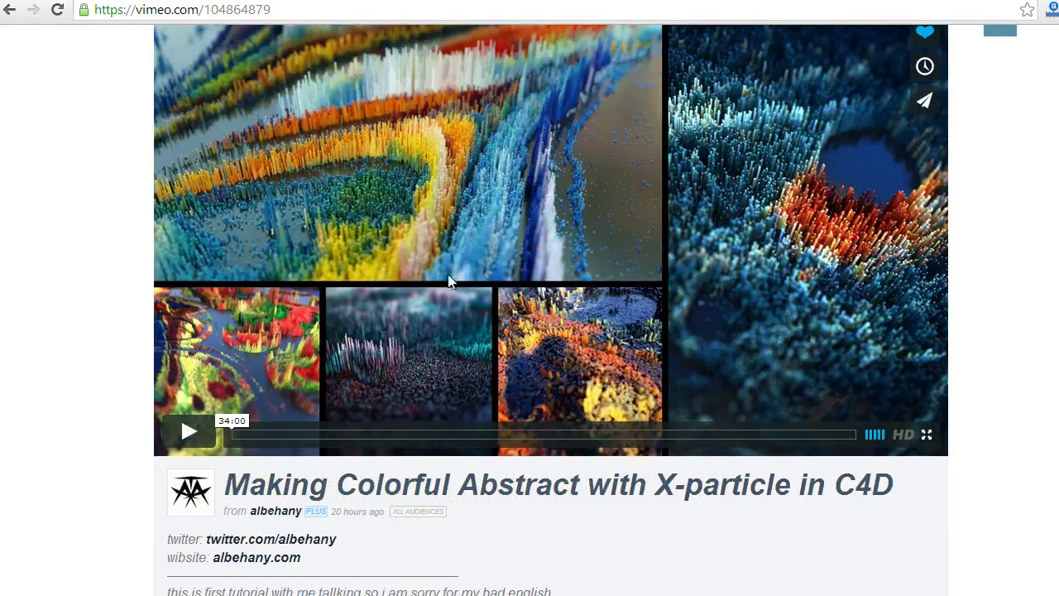
scroll(449, 281, "up", 1)
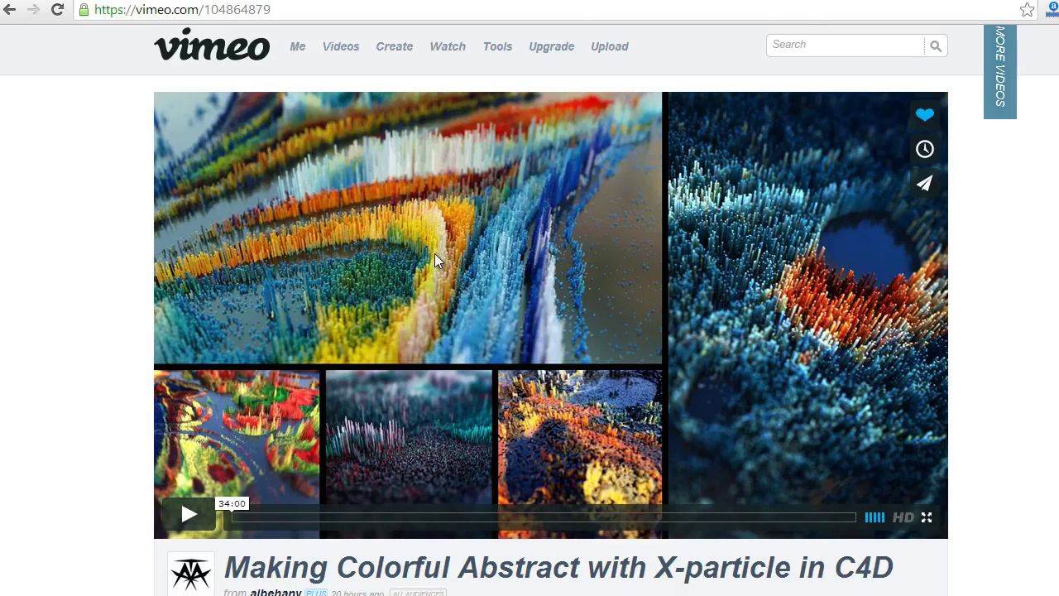
scroll(434, 253, "down", 1)
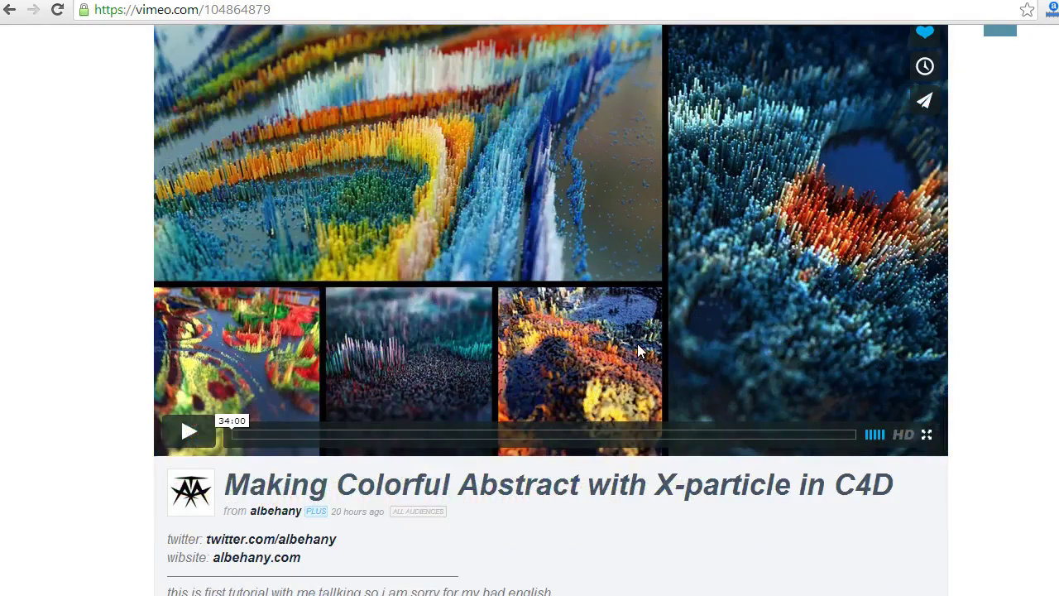
scroll(629, 480, "up", 1)
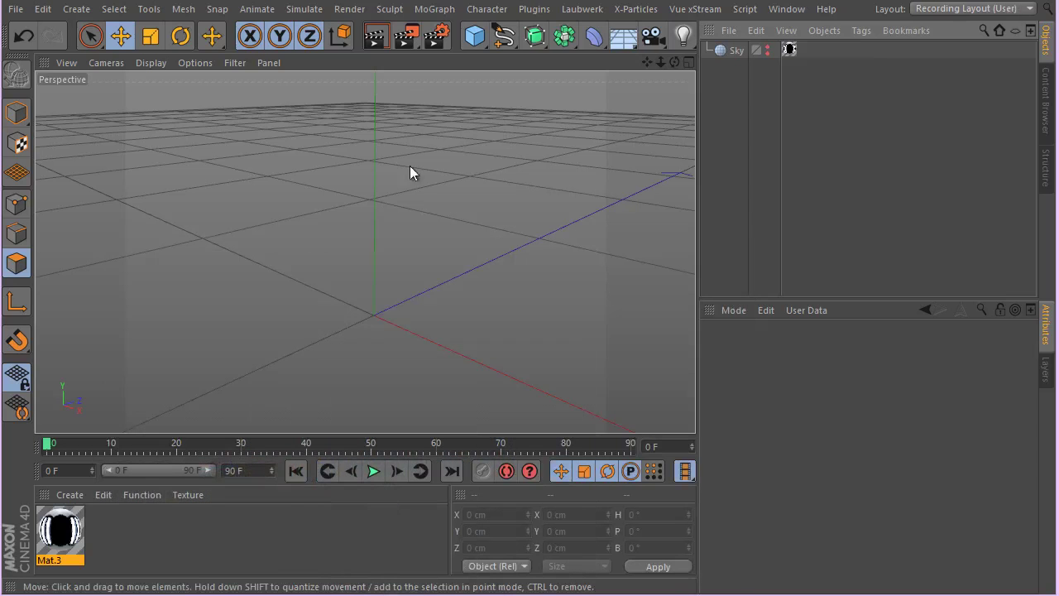
Step: Add a cube and size it to 0.5 cm in X, 50 cm in Y and 0.5 cm in Z
left_click(474, 37)
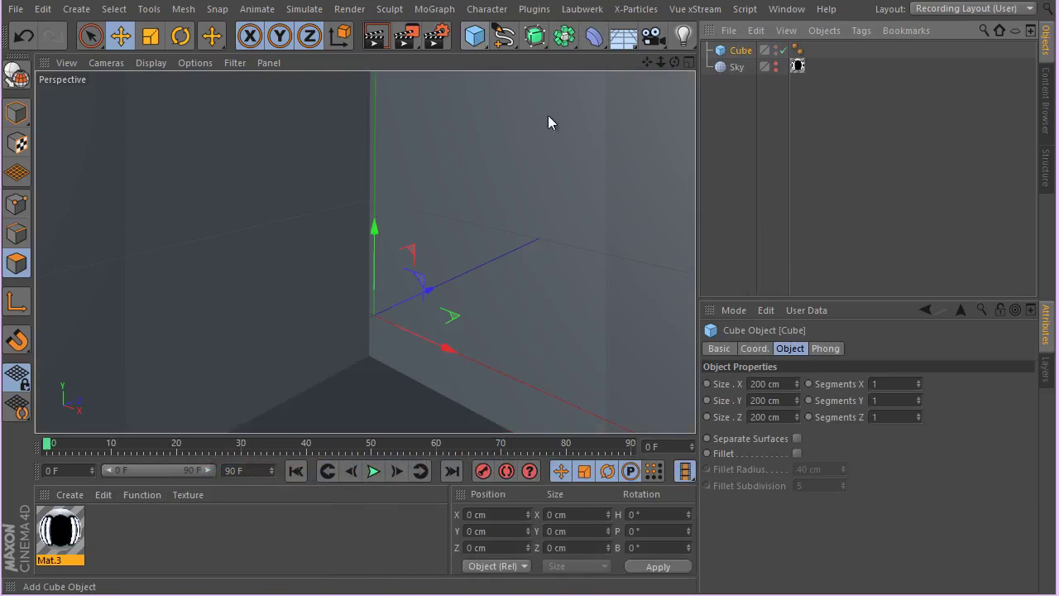
double_click(767, 383)
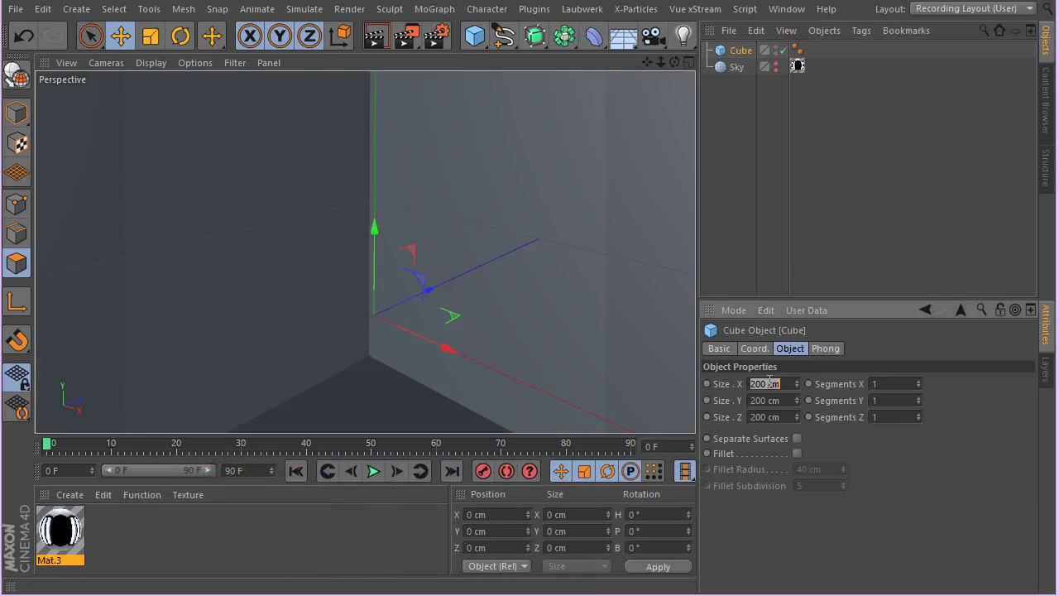
type("0.5")
key("Tab")
key("Tab")
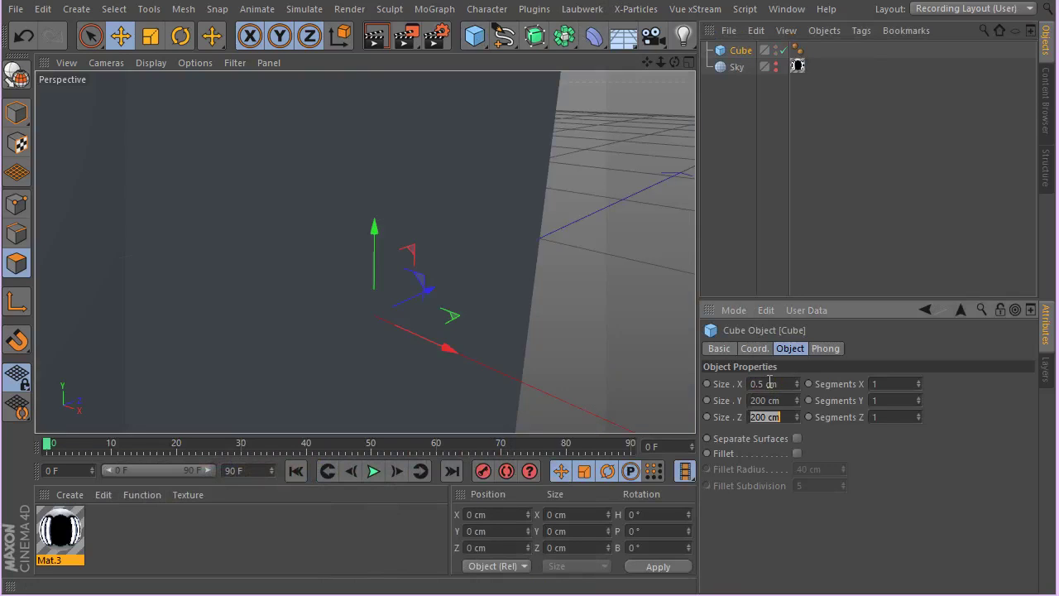
type(".5")
left_click(766, 399)
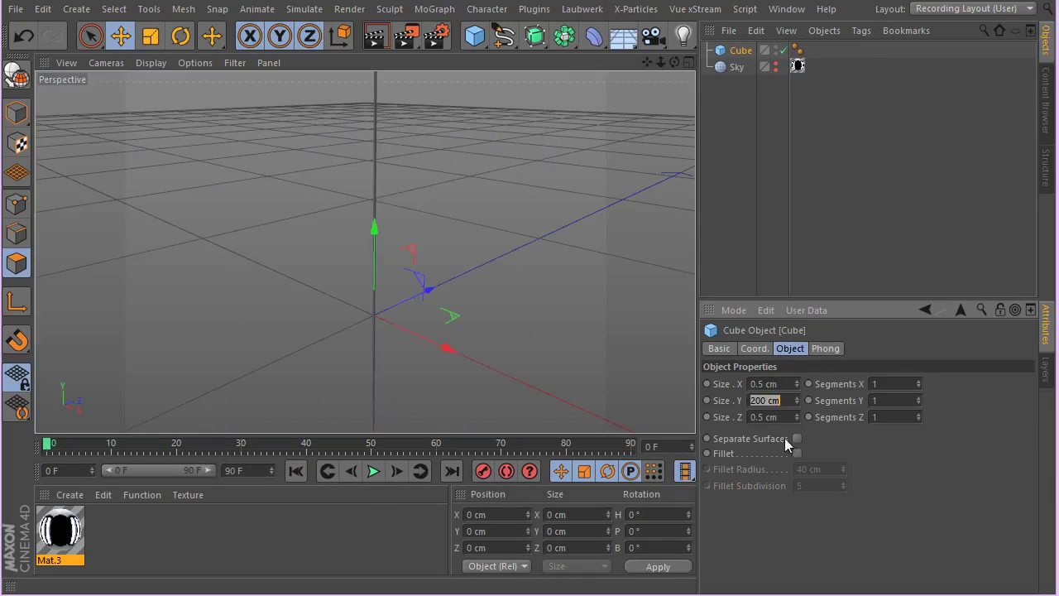
type("50")
key("Return")
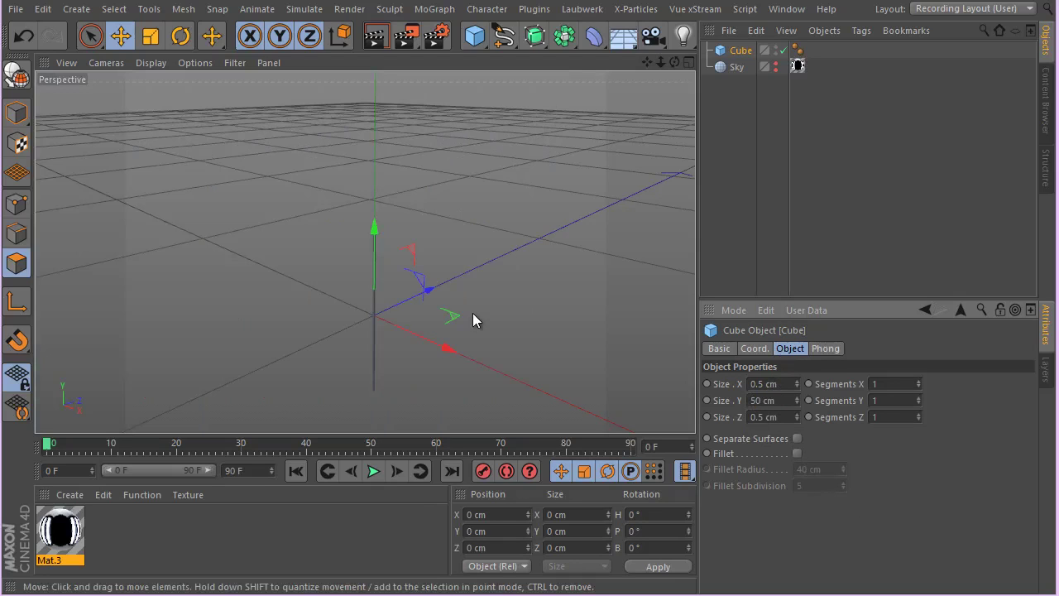
Step: Make the cube editable and use Rectangle Selection to pick out its bottom face, ending with nothing selected
key("c")
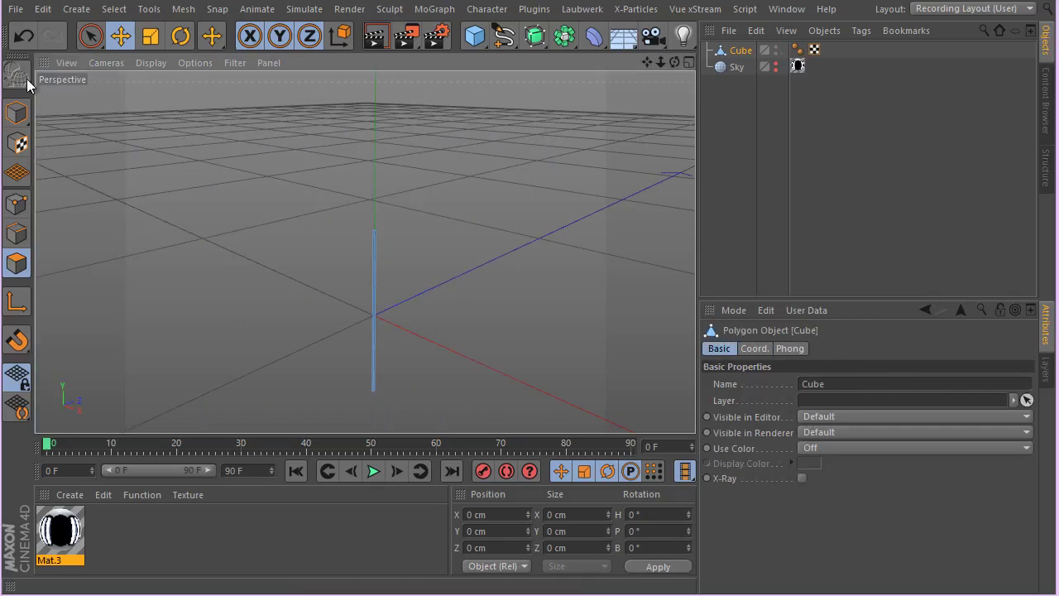
left_click_drag(89, 35, 141, 86)
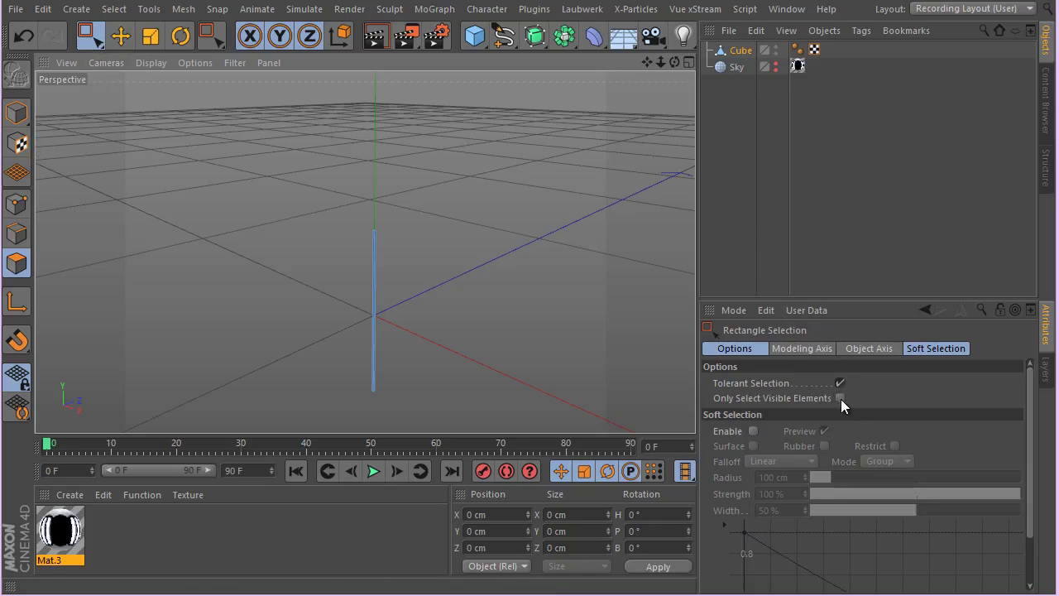
left_click_drag(336, 200, 503, 306)
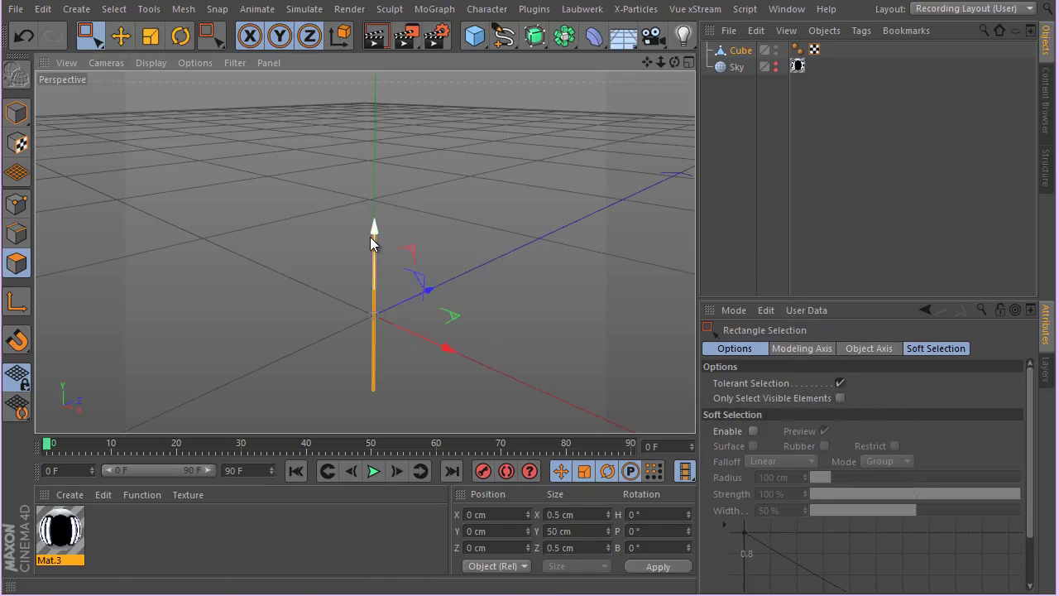
key("u")
key("c")
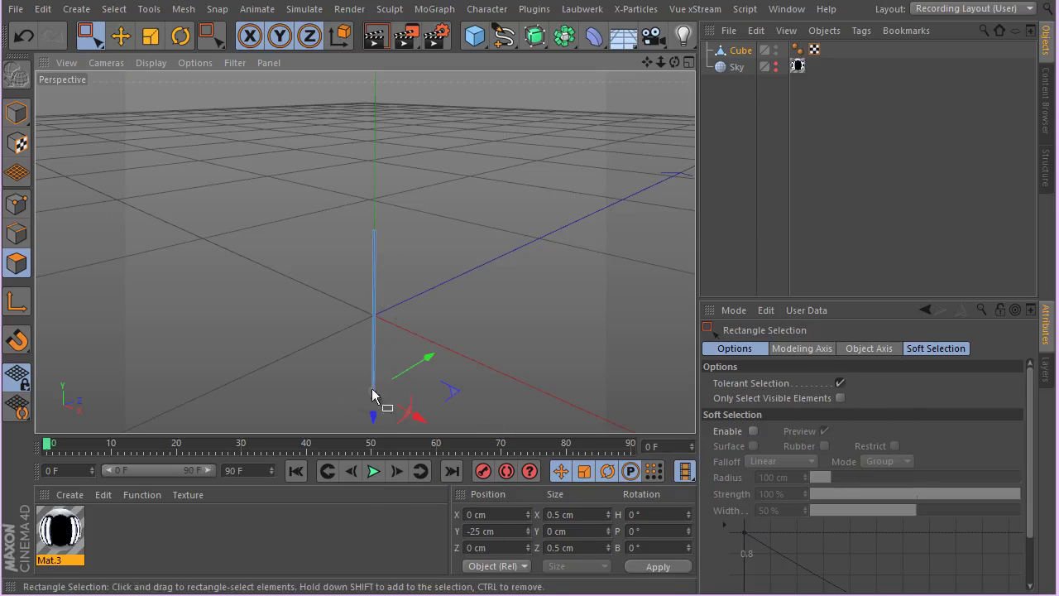
left_click(327, 377)
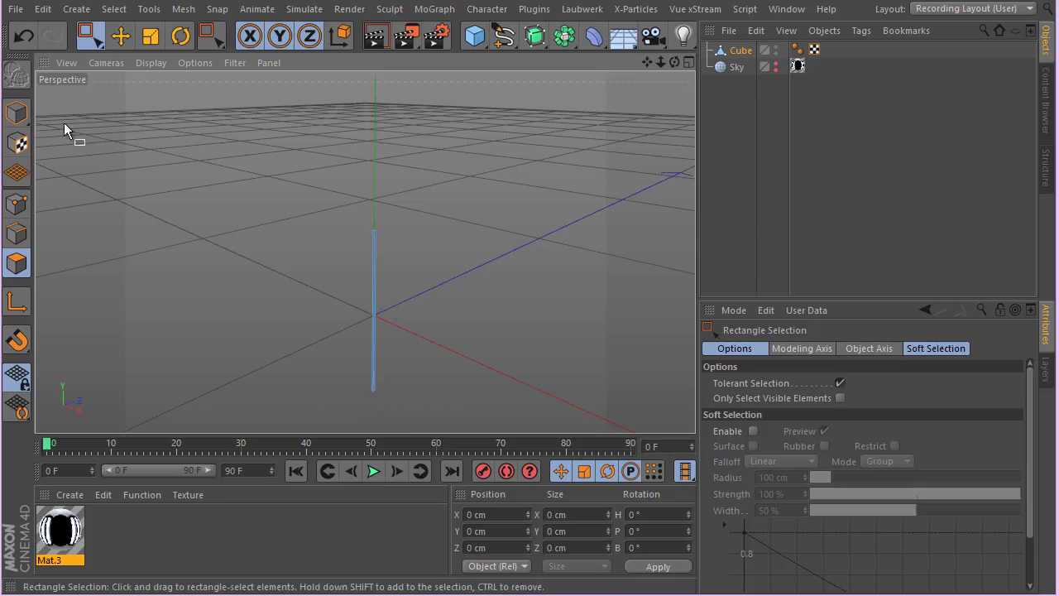
Step: Place the whole cube object under a new MoGraph Cloner and set the cloner's mode to Grid Array
left_click(16, 112)
left_click(740, 51)
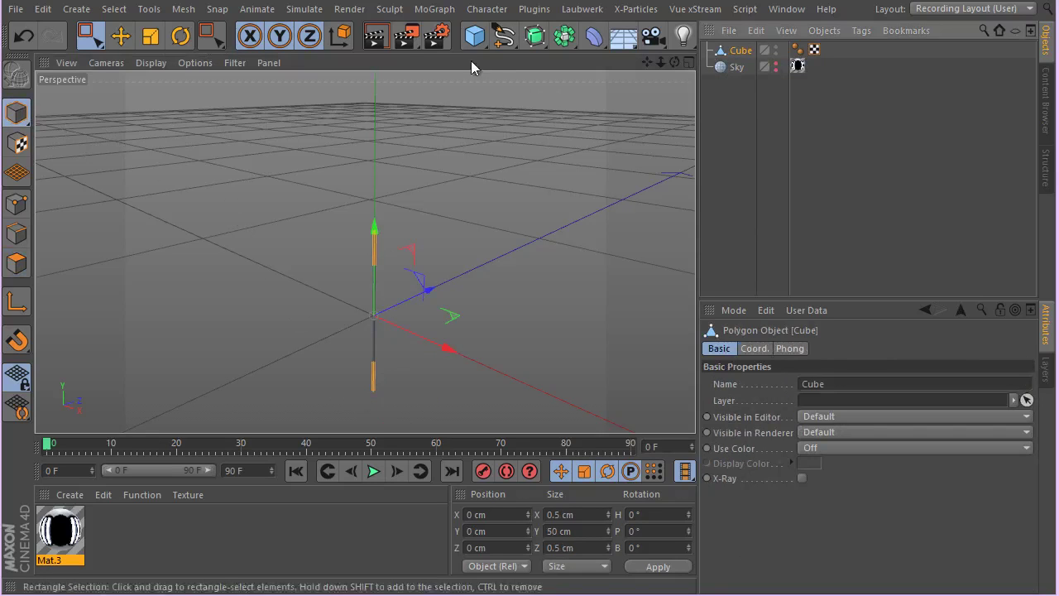
left_click(435, 9)
left_click(477, 135, "alt")
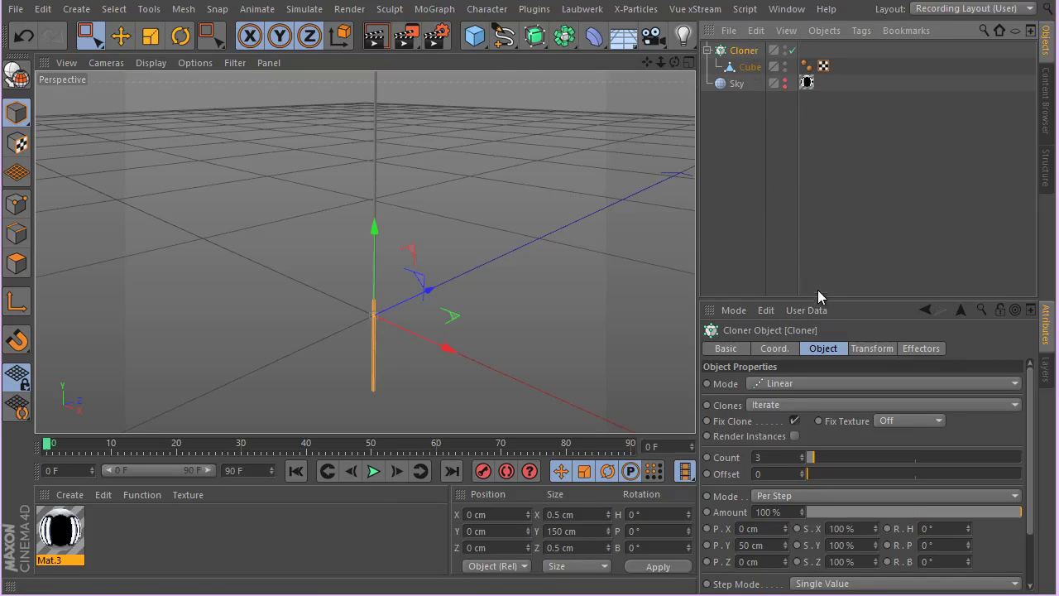
left_click_drag(826, 297, 827, 208)
left_click(434, 9)
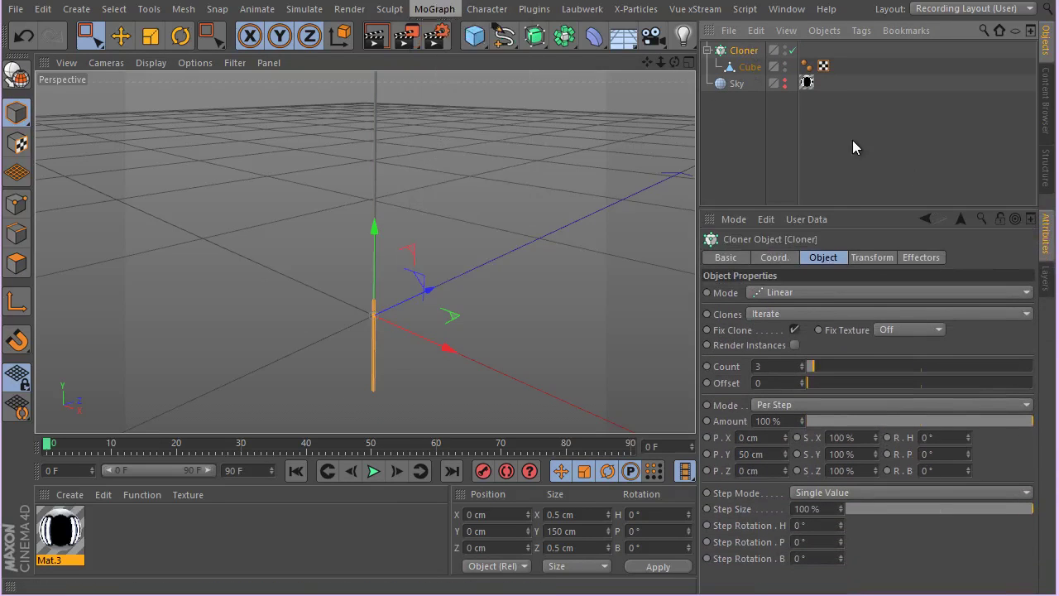
left_click(791, 292)
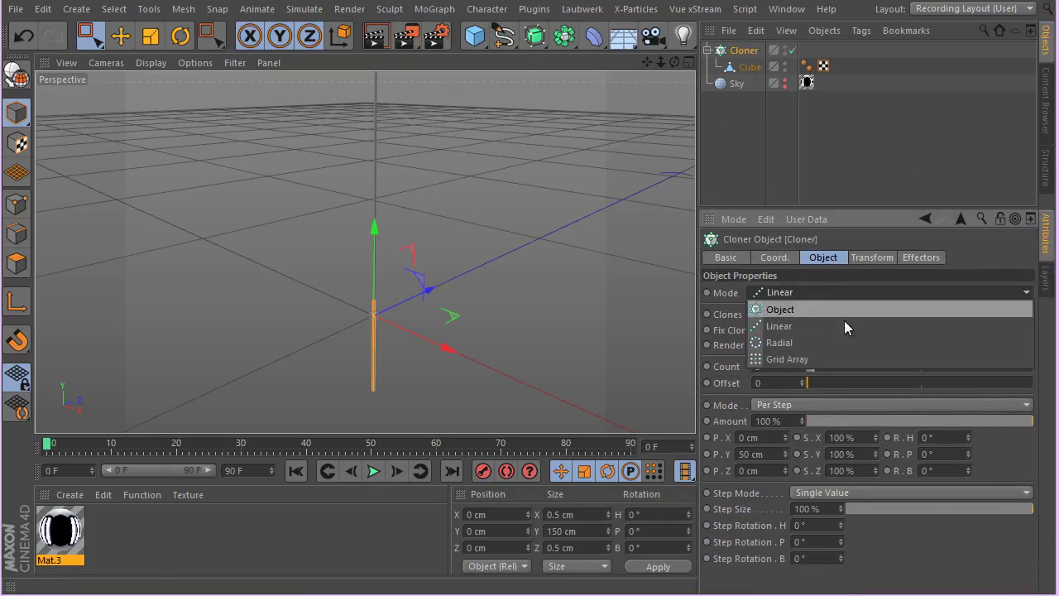
left_click(816, 358)
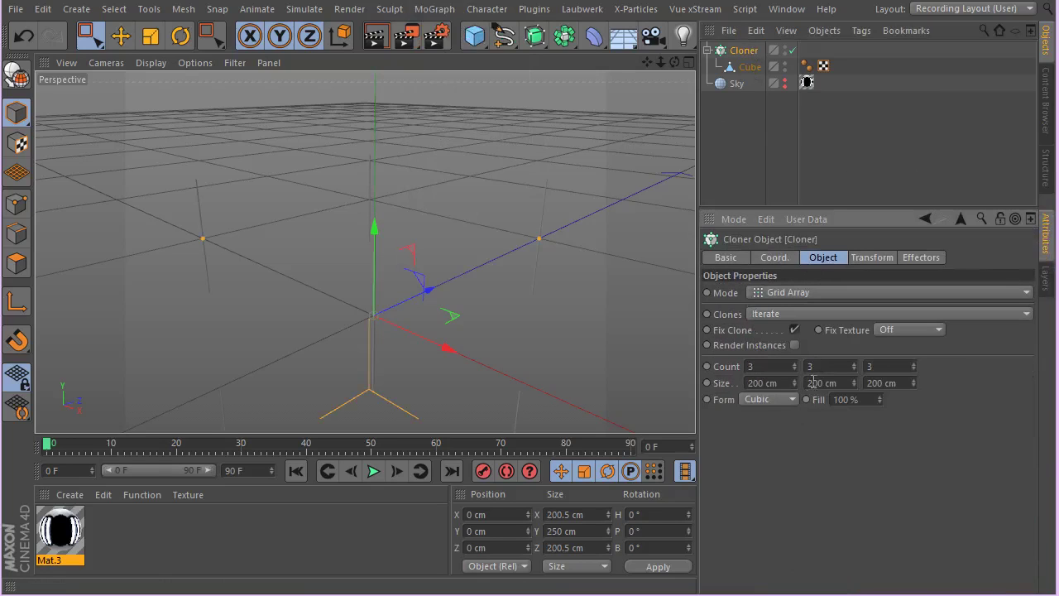
Step: Set the cloner's grid count to 200 in X, 1 in Y and 200 in Z
left_click(823, 369)
type("1")
left_click(759, 367)
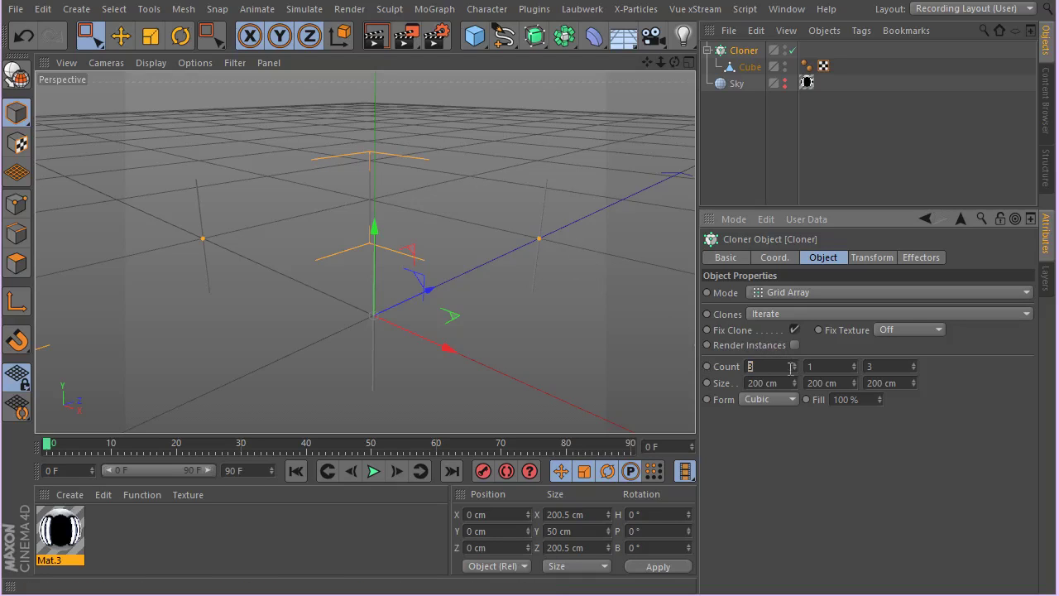
type("200")
double_click(889, 365)
type("200")
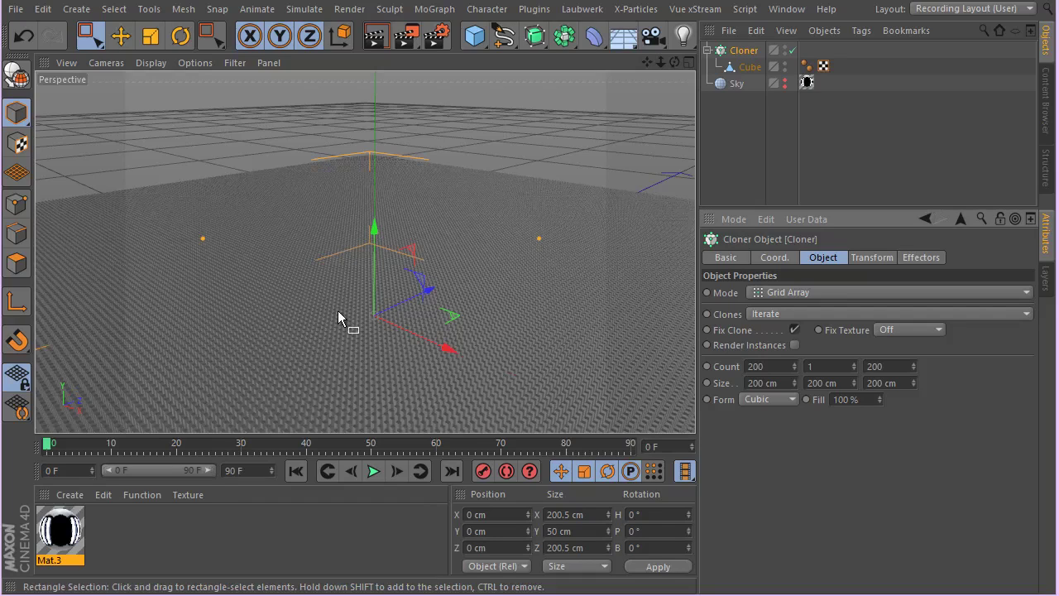
Step: Set the cloner's grid size to 160 cm in X, 0 cm in Y and 160 cm in Z
double_click(760, 383)
type("160")
left_click(827, 383)
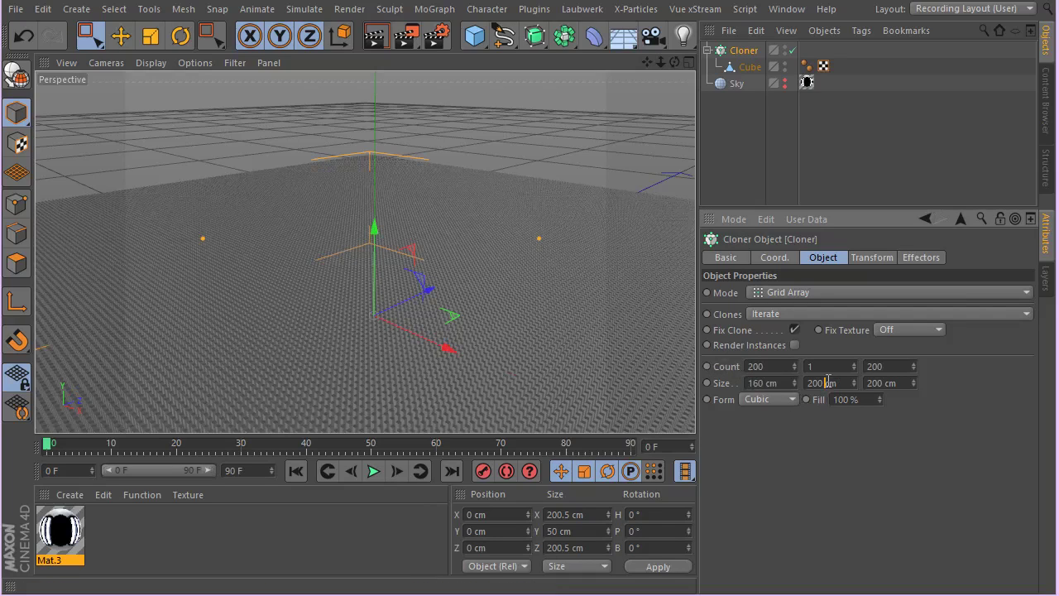
key("ctrl+a")
type("0")
left_click(870, 383)
key("ctrl+a")
type("1")
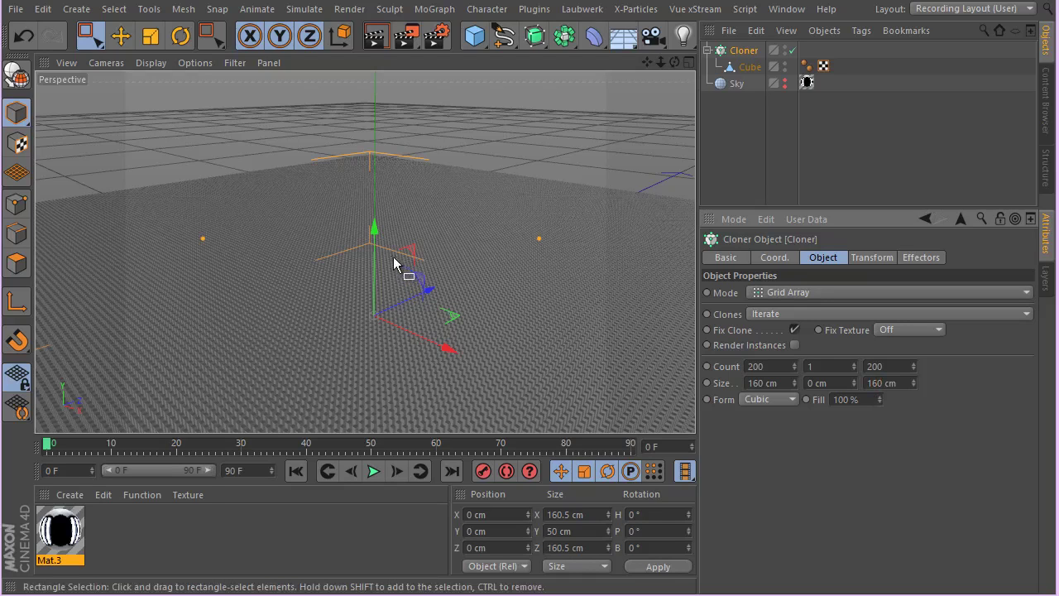
Step: Examine the gaps between the cloned bars up close in the Top view, and return to the Perspective view
middle_click(325, 246)
middle_click(451, 185)
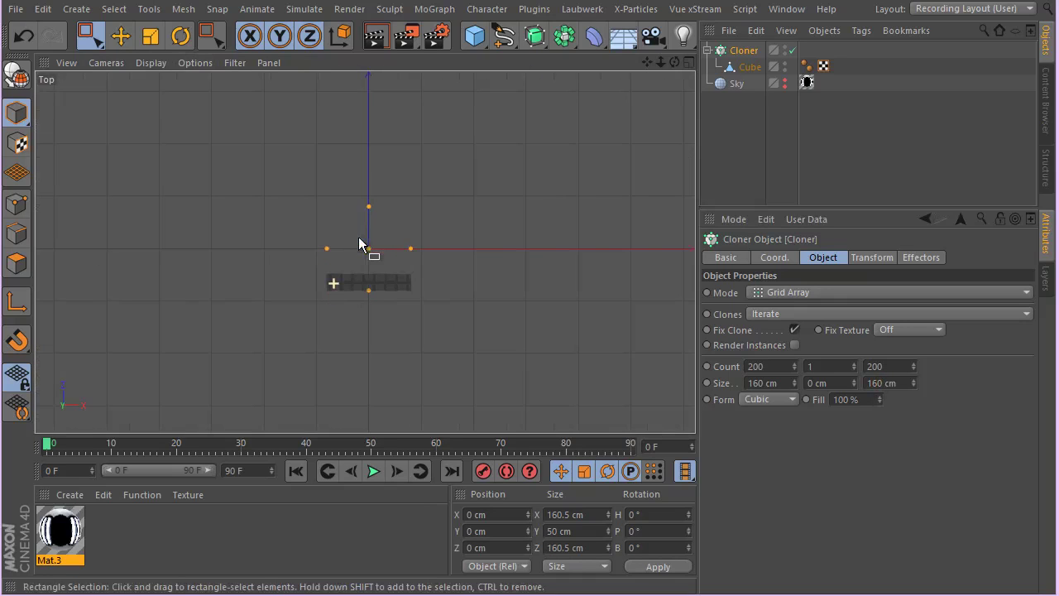
scroll(421, 265, "up", 3)
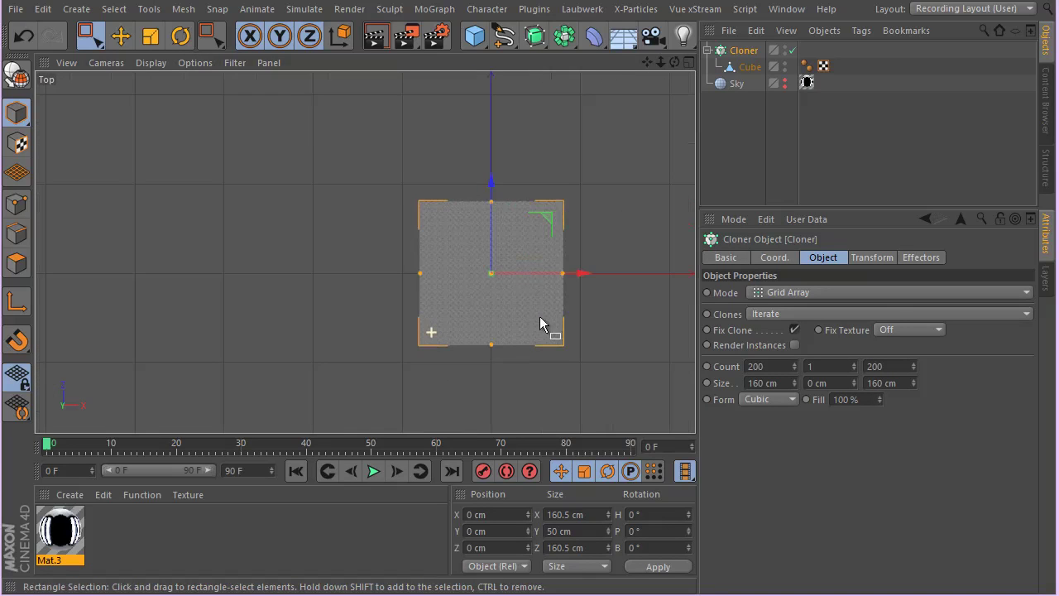
scroll(601, 246, "up", 5)
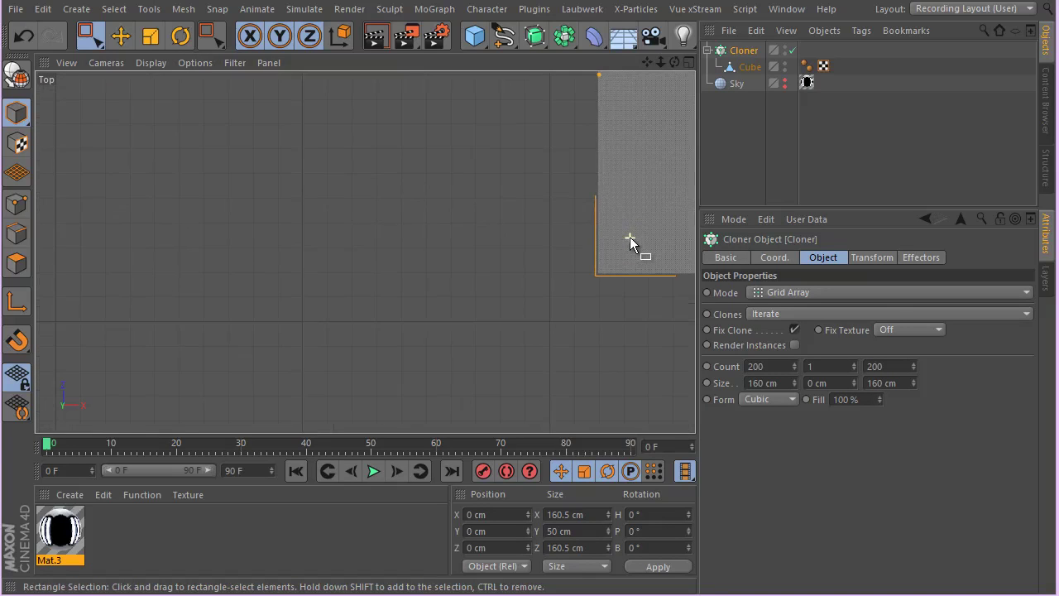
scroll(629, 237, "up", 5)
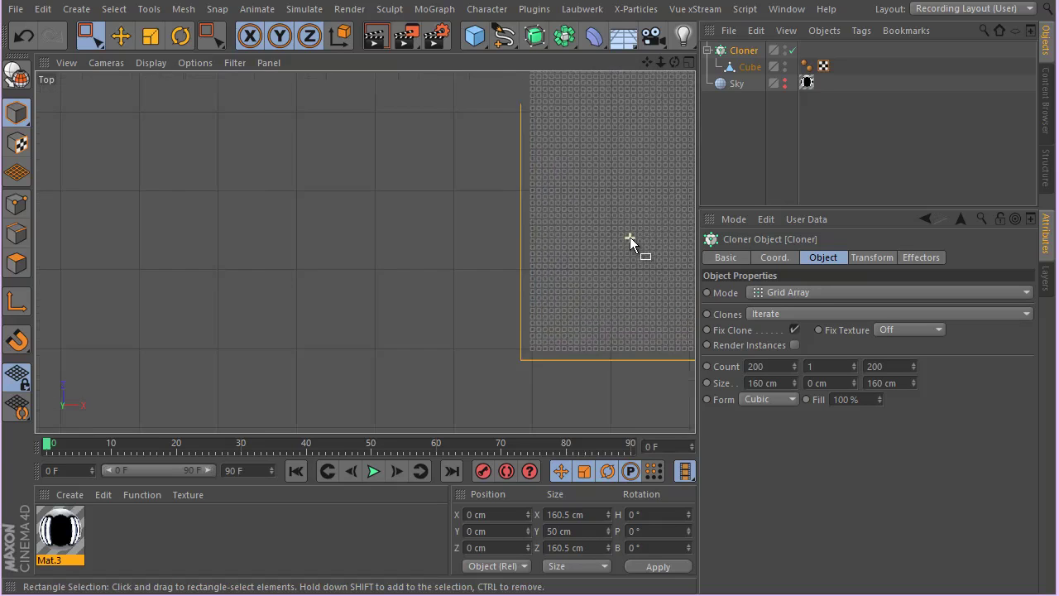
scroll(629, 236, "up", 4)
scroll(515, 233, "up", 2)
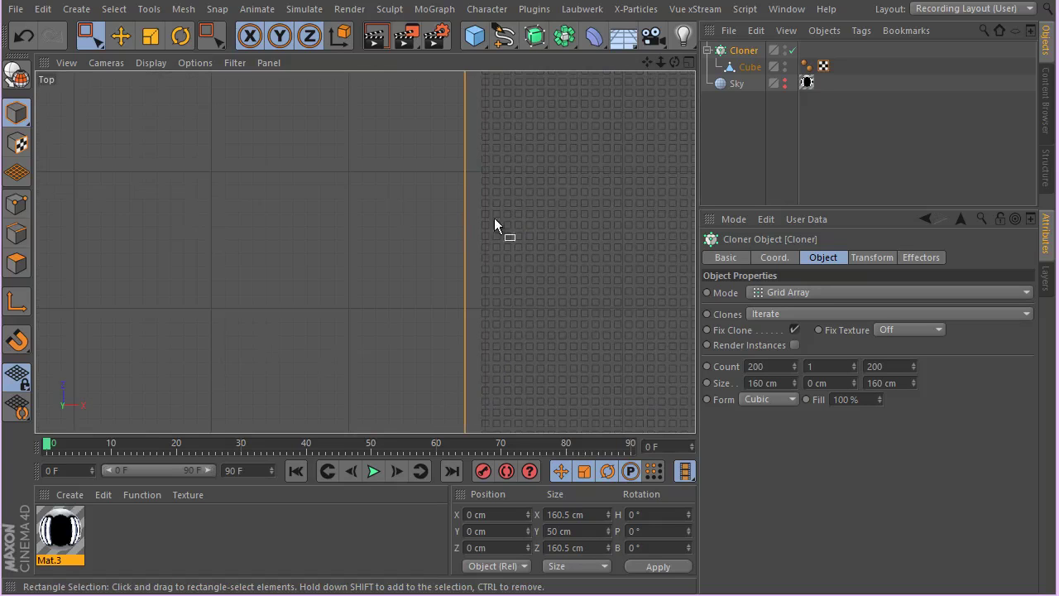
middle_click(444, 207)
middle_click(288, 173)
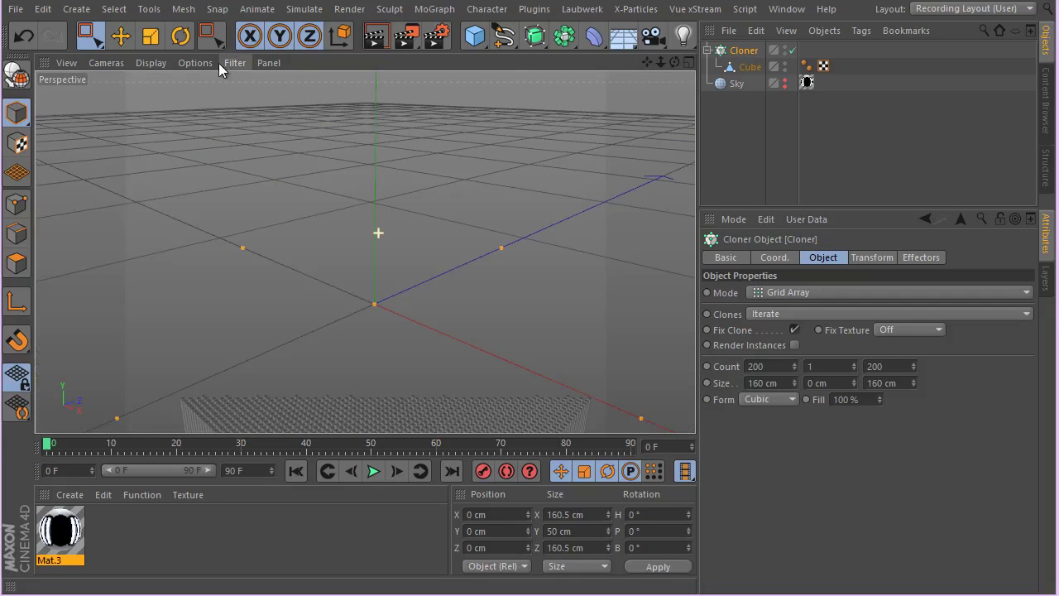
Step: Set the perspective viewport's Level of Detail to Medium and bring up the Level of Detail choices again
left_click(186, 63)
mouse_move(266, 87)
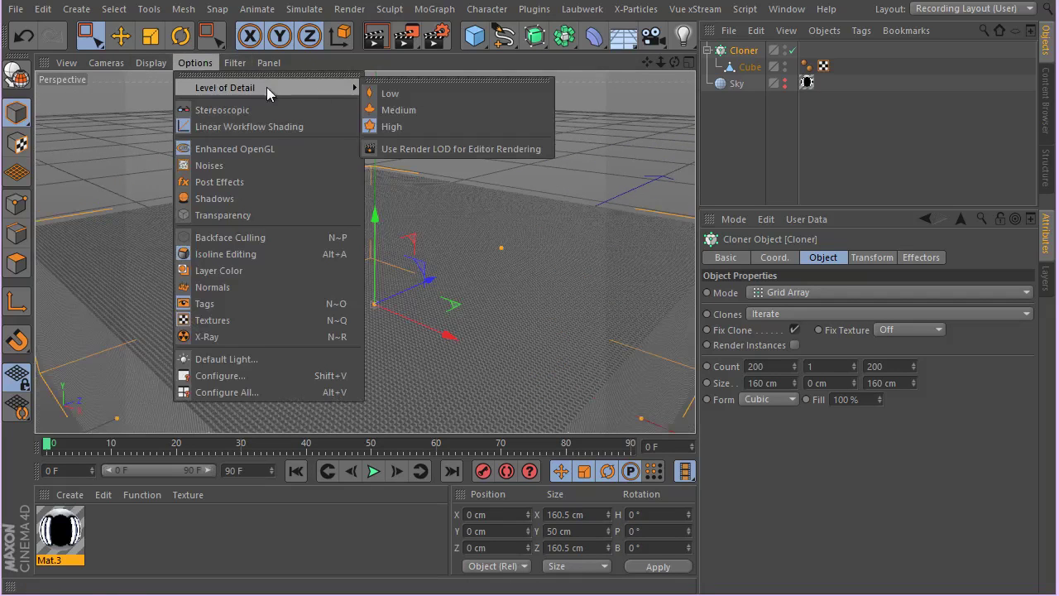
left_click(427, 107)
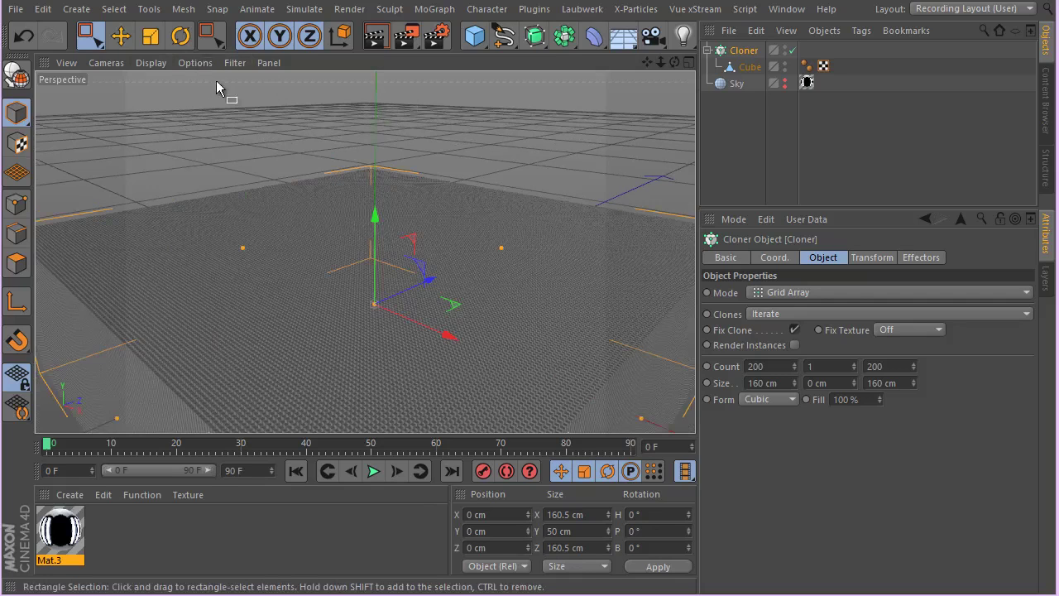
left_click(195, 63)
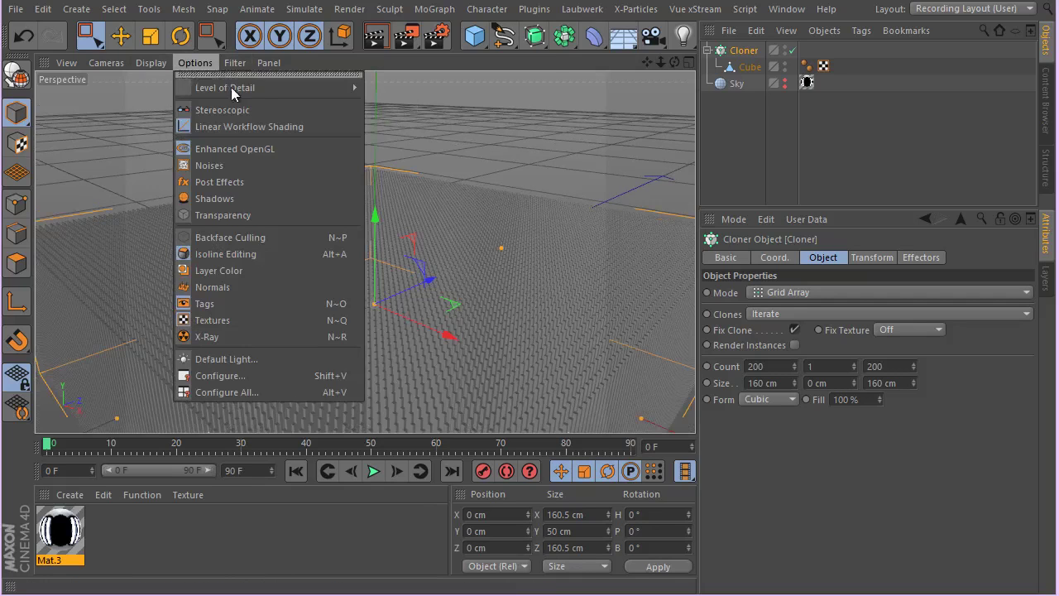
mouse_move(233, 88)
left_click_drag(616, 143, 439, 276, "alt")
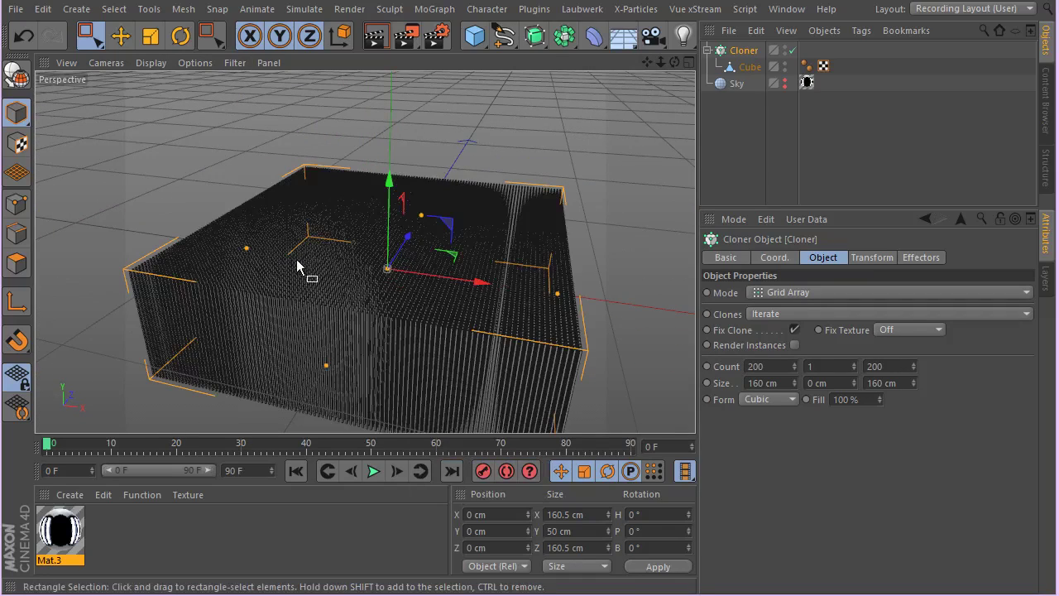
Step: Set the perspective viewport's Level of Detail to Low
left_click_drag(303, 267, 326, 304, "alt")
left_click(195, 62)
mouse_move(249, 87)
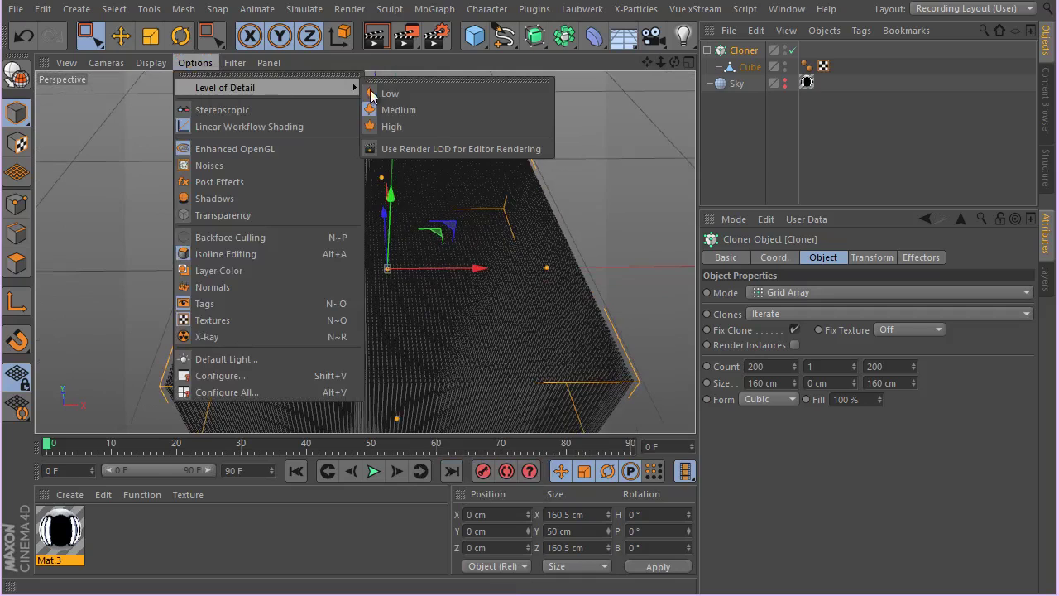
left_click(416, 98)
left_click_drag(239, 276, 260, 182, "alt")
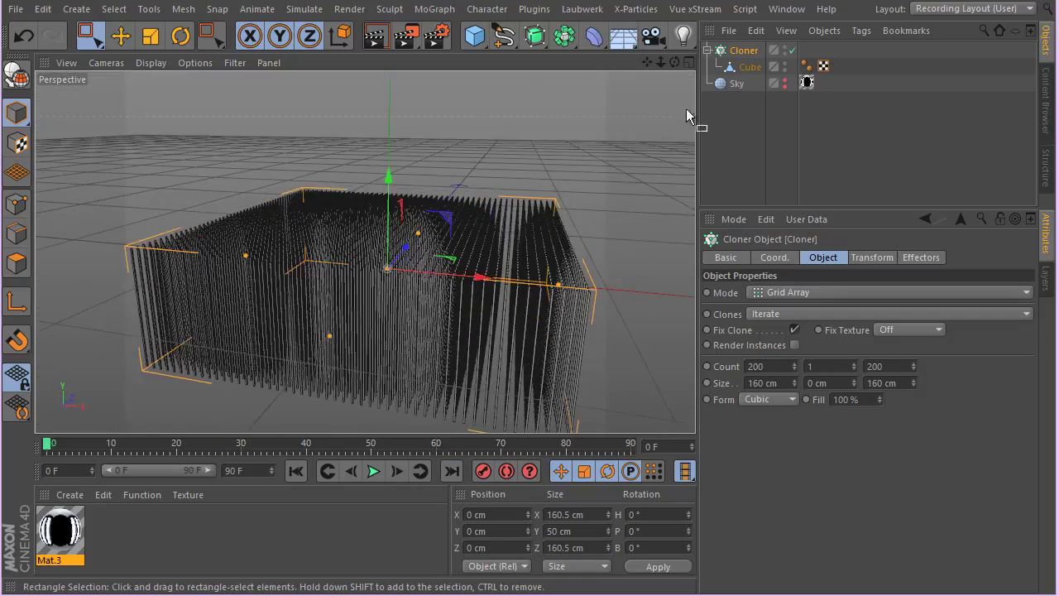
Step: Enlarge the object list area, create a new material and open it in the Material Editor
left_click_drag(875, 210, 875, 416)
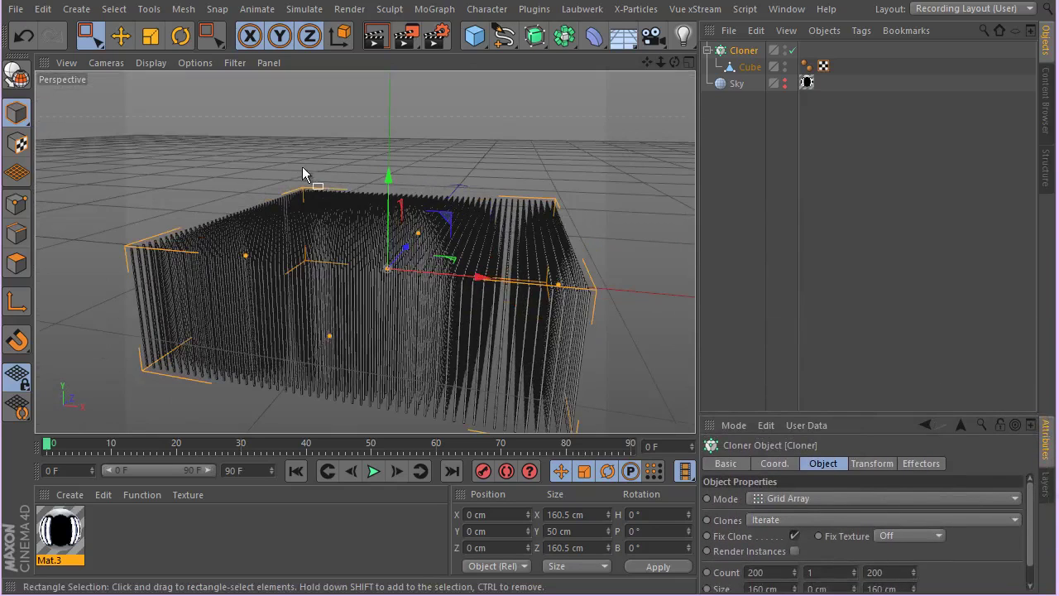
left_click_drag(303, 170, 403, 207, "alt")
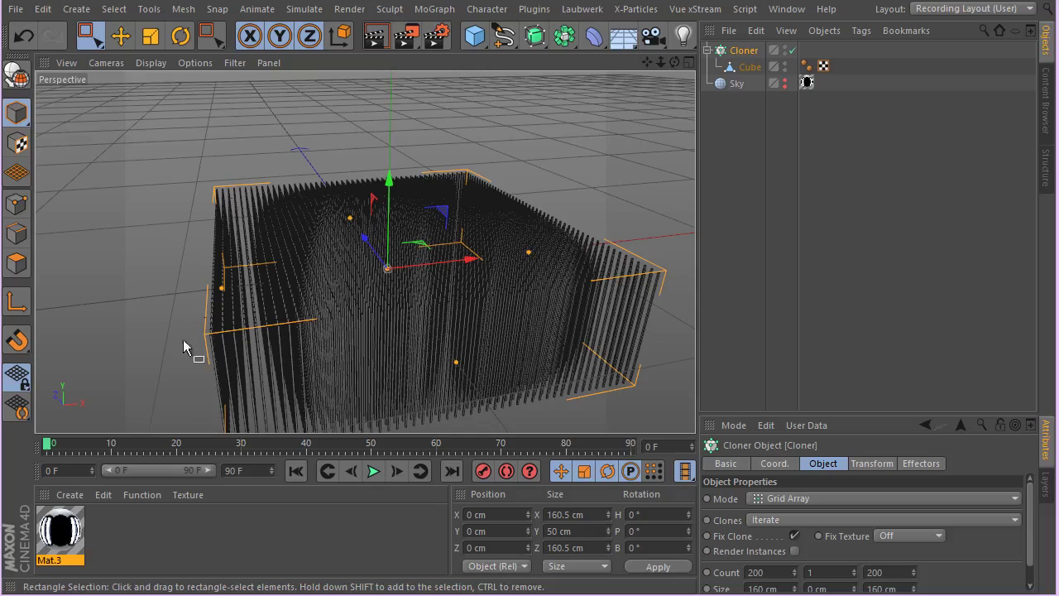
double_click(128, 524)
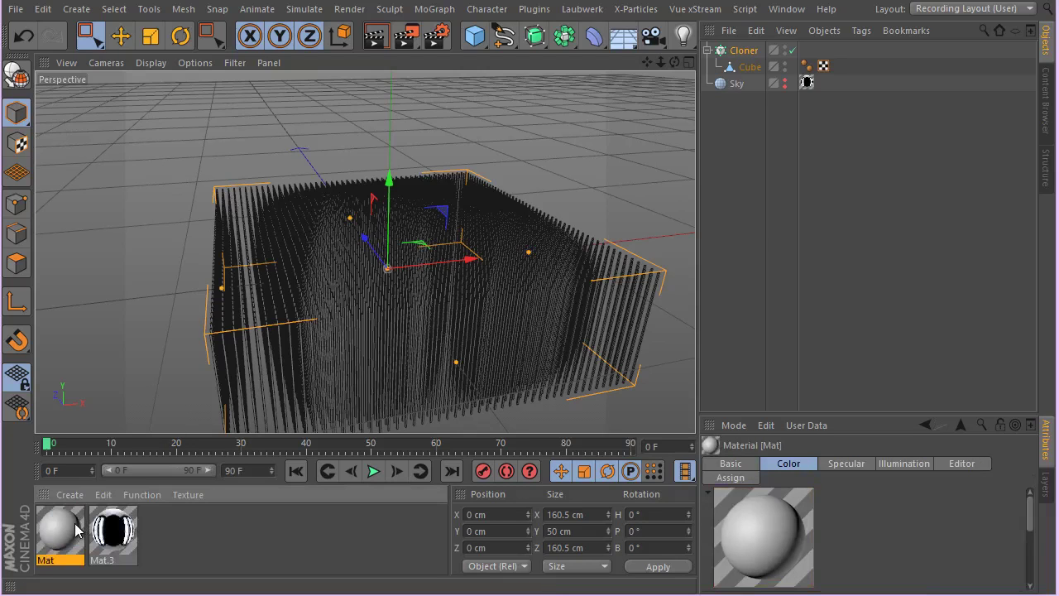
double_click(75, 526)
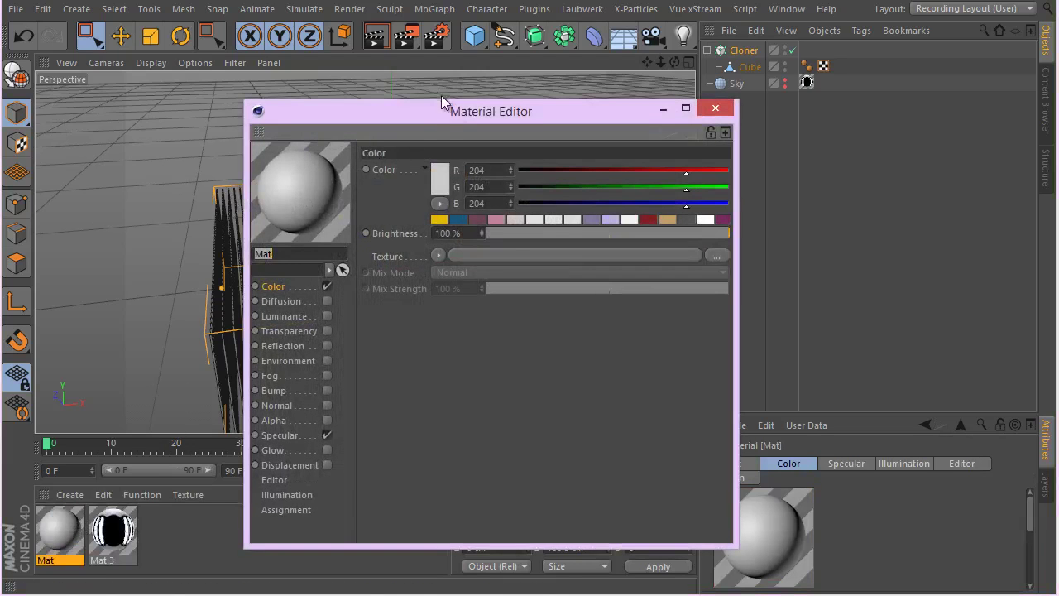
left_click_drag(441, 108, 402, 60)
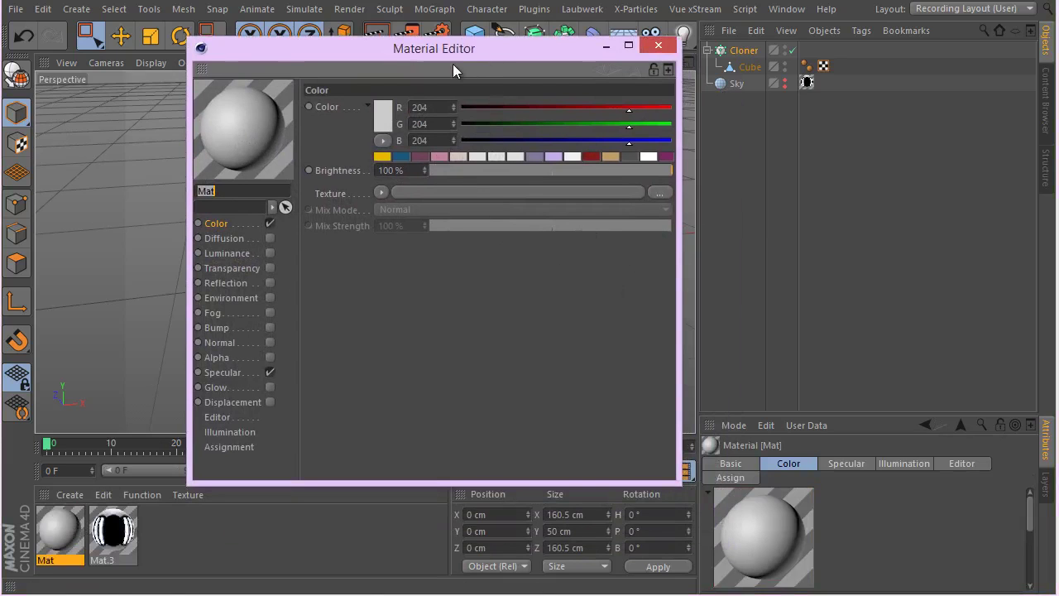
left_click_drag(445, 51, 392, 85)
Step: Disable the new material's Specular and Color channels and enable its Luminance channel
left_click(173, 406)
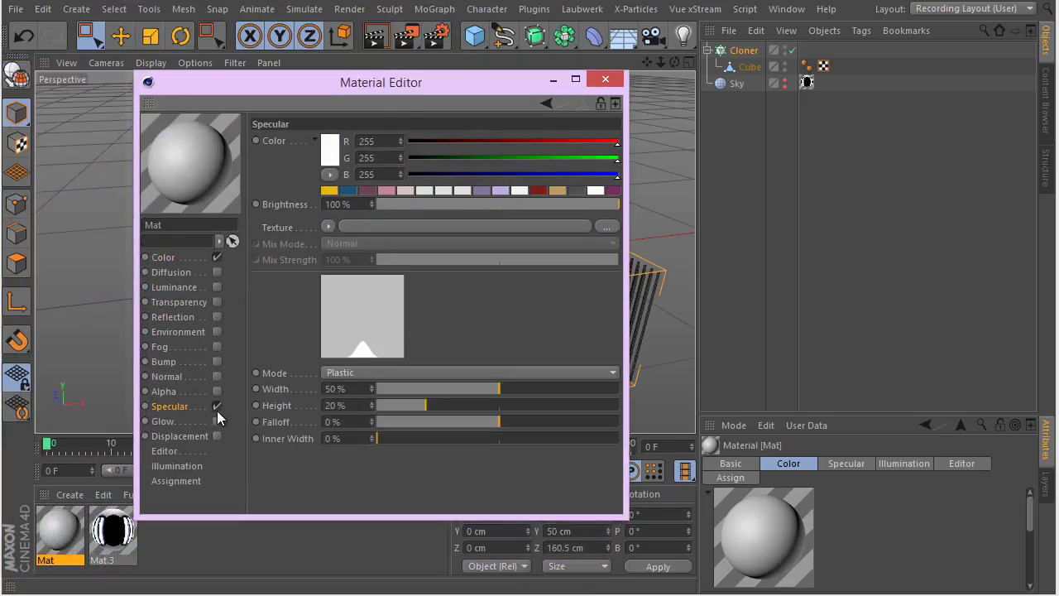
left_click(218, 405)
left_click(190, 257)
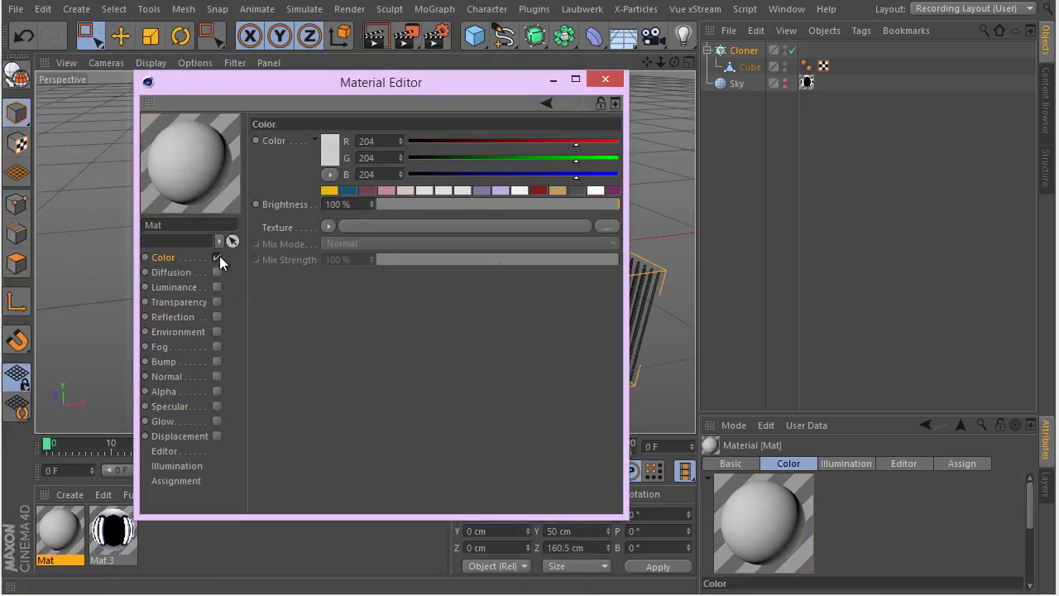
left_click(218, 256)
left_click(192, 287)
left_click(216, 287)
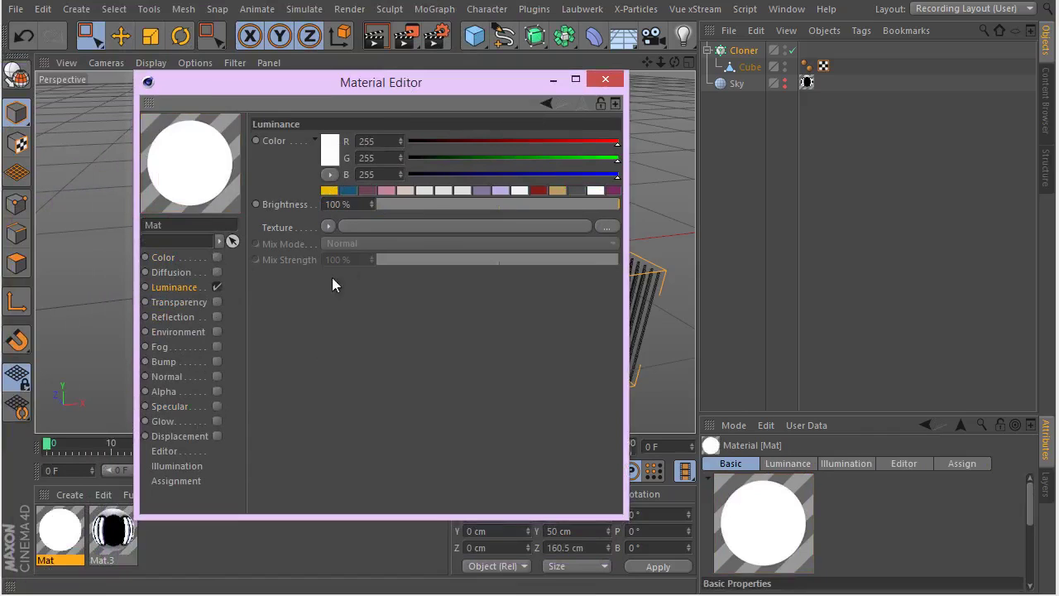
Step: Load w_out_0054____illustrogard____by_w_out-d52b0wp.jpg as the luminance texture and decline copying it to the project location
left_click(603, 227)
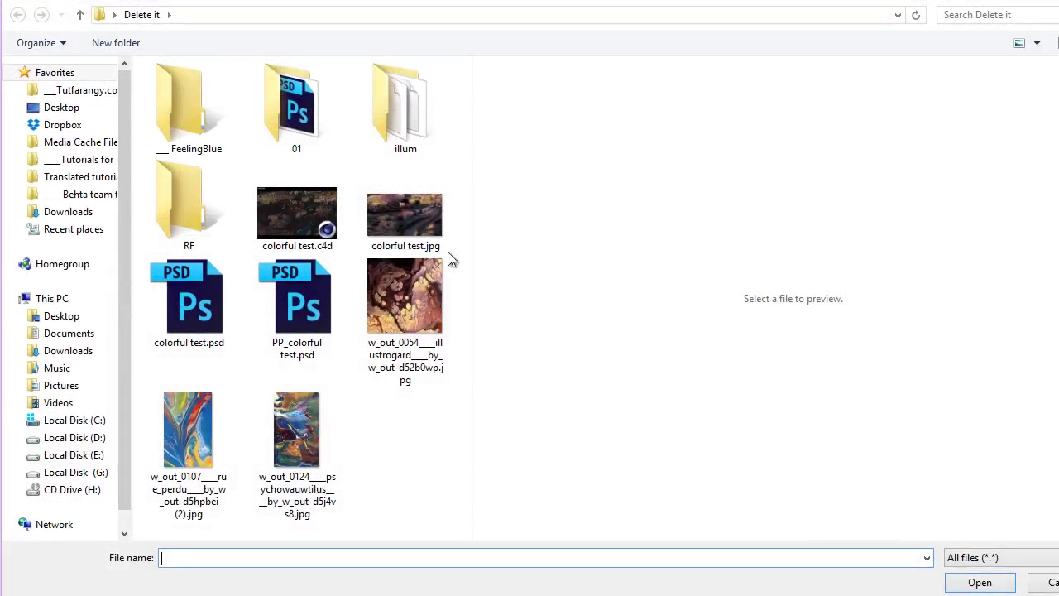
left_click(281, 422)
left_click(205, 437)
left_click(280, 430)
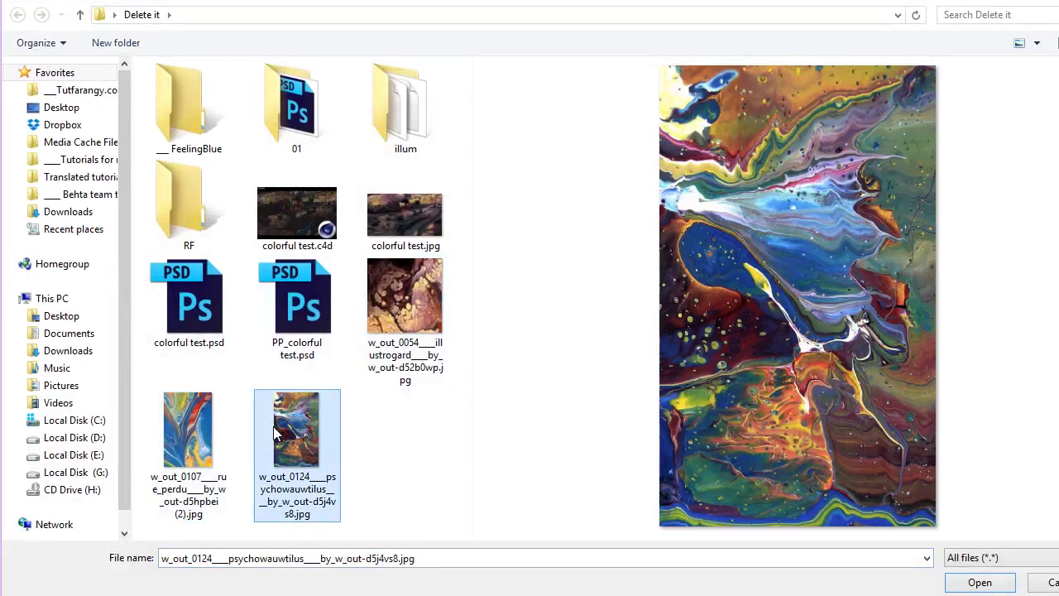
left_click(225, 429)
left_click(411, 304)
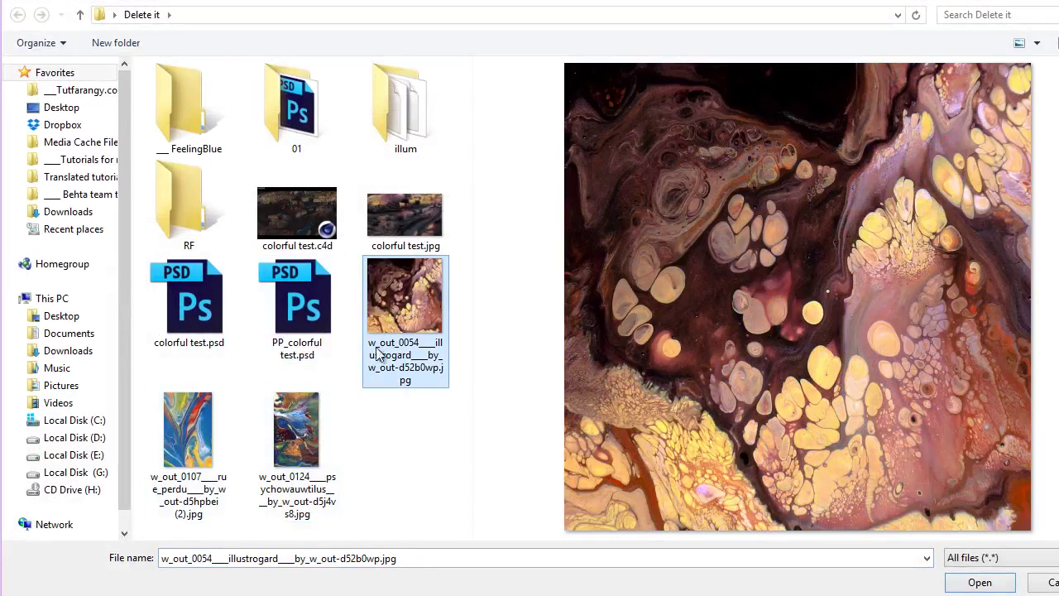
left_click(324, 401)
left_click(381, 341)
double_click(406, 315)
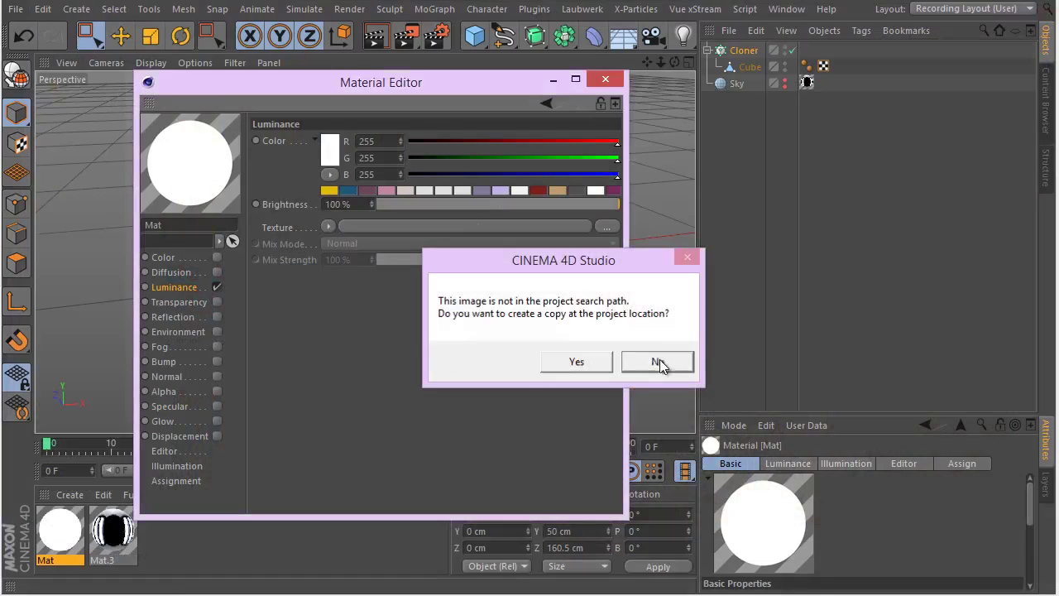
left_click(658, 359)
Step: Wrap the luminance image in a Filter shader and set its saturation to -100 %
left_click_drag(418, 88, 506, 86)
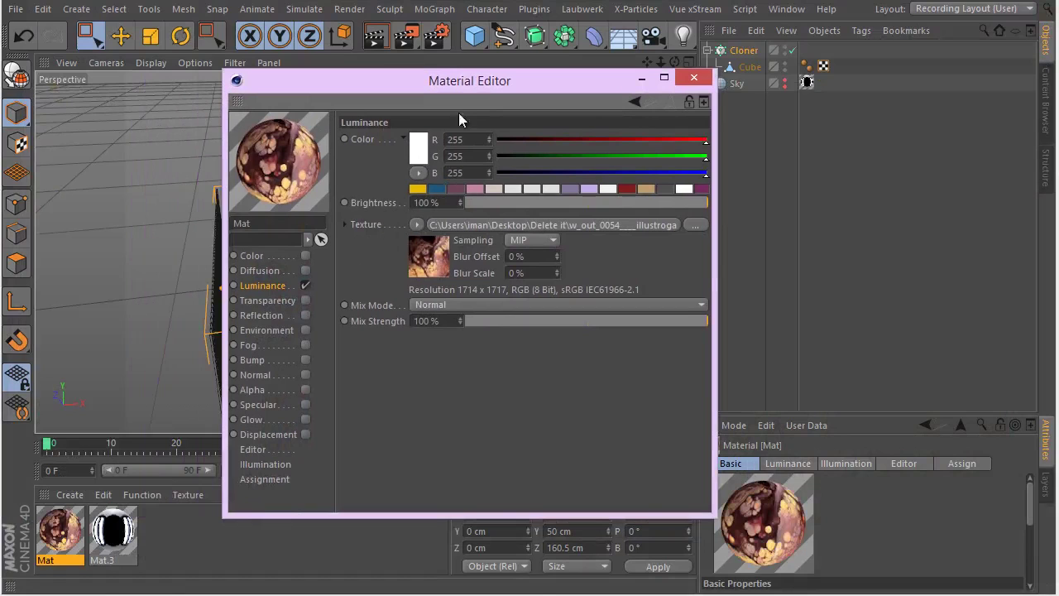
left_click_drag(435, 98, 744, 73)
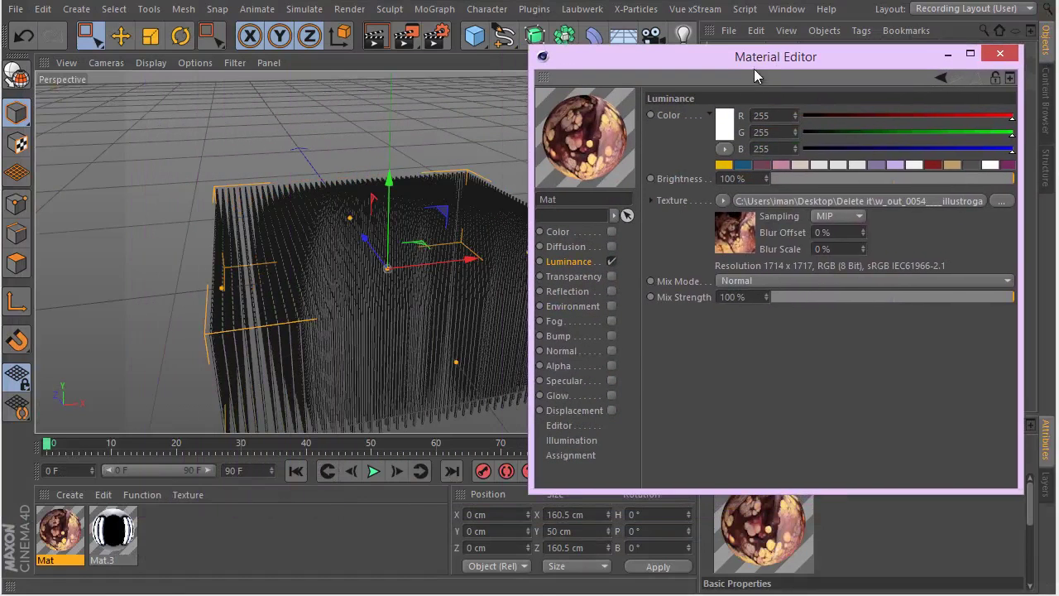
left_click(725, 202)
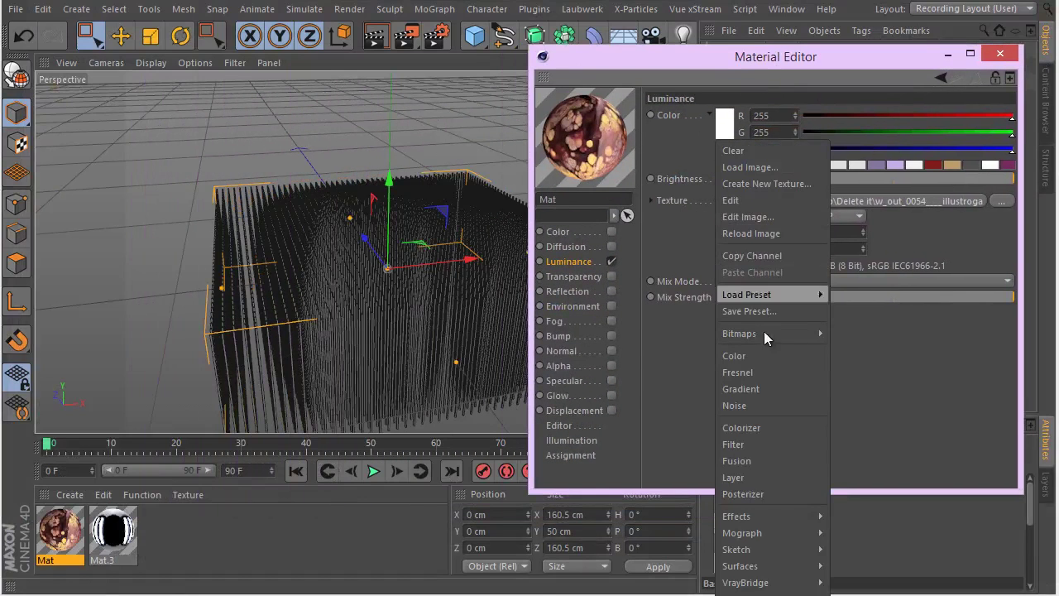
left_click(763, 439)
left_click(756, 248)
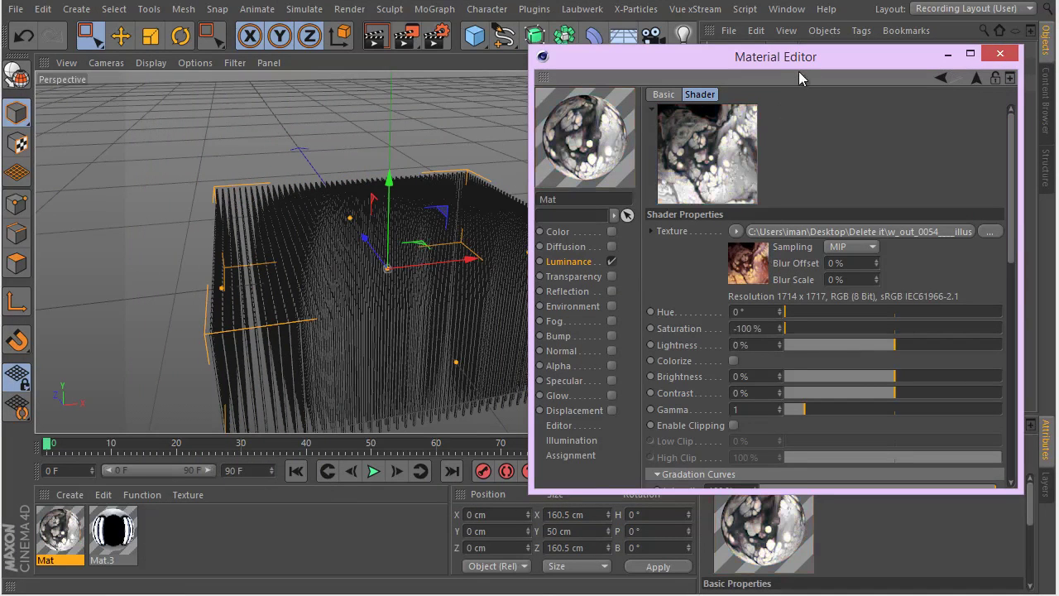
Step: Open the Filter shader's preview in its own window and enlarge it beside the Material Editor to examine the image
left_click_drag(798, 58, 628, 50)
right_click(547, 133)
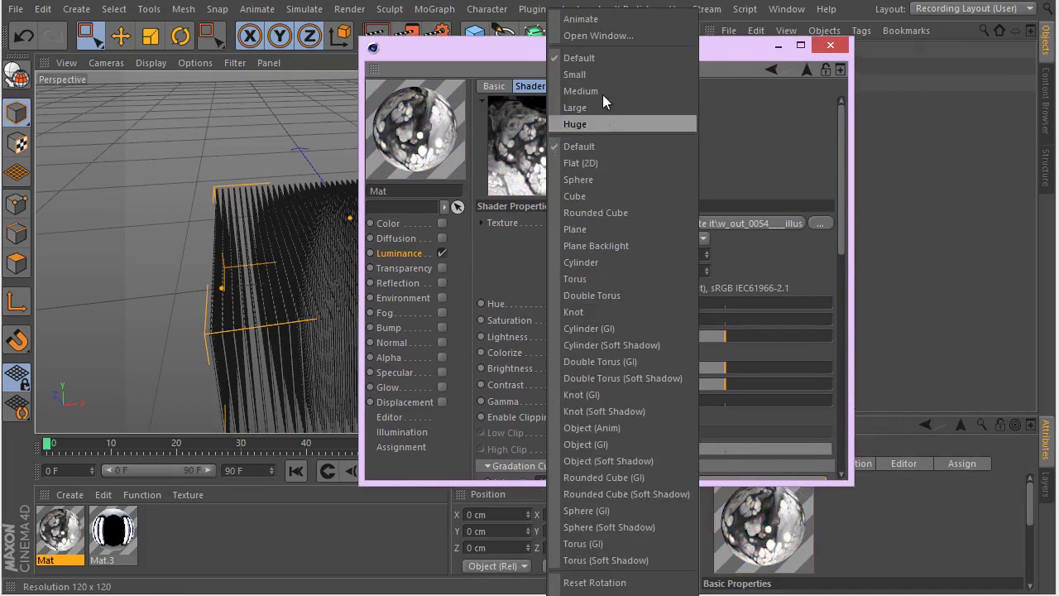
left_click(583, 33)
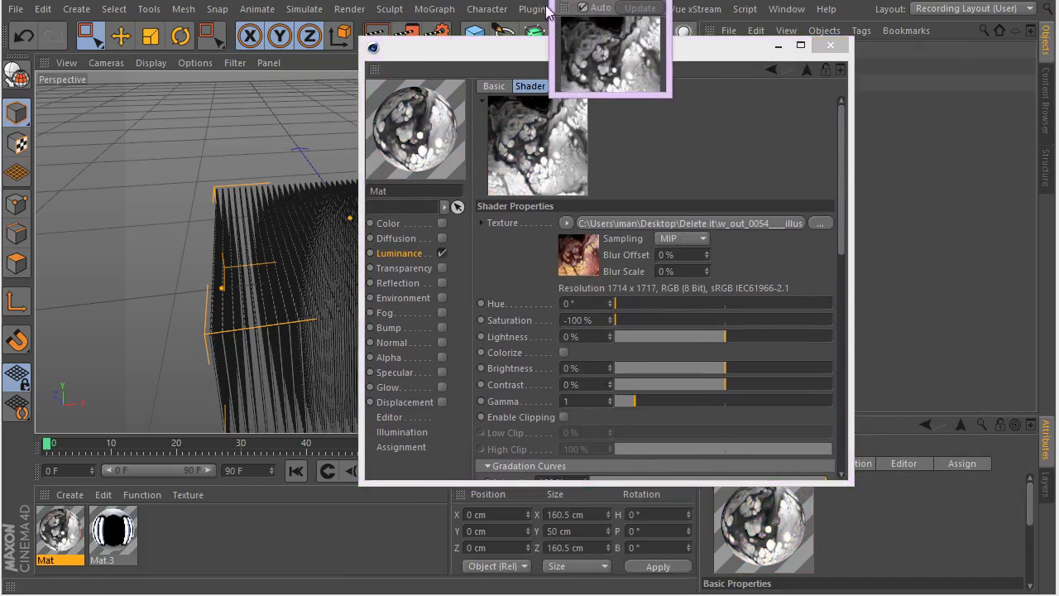
left_click_drag(216, 177, 548, 536)
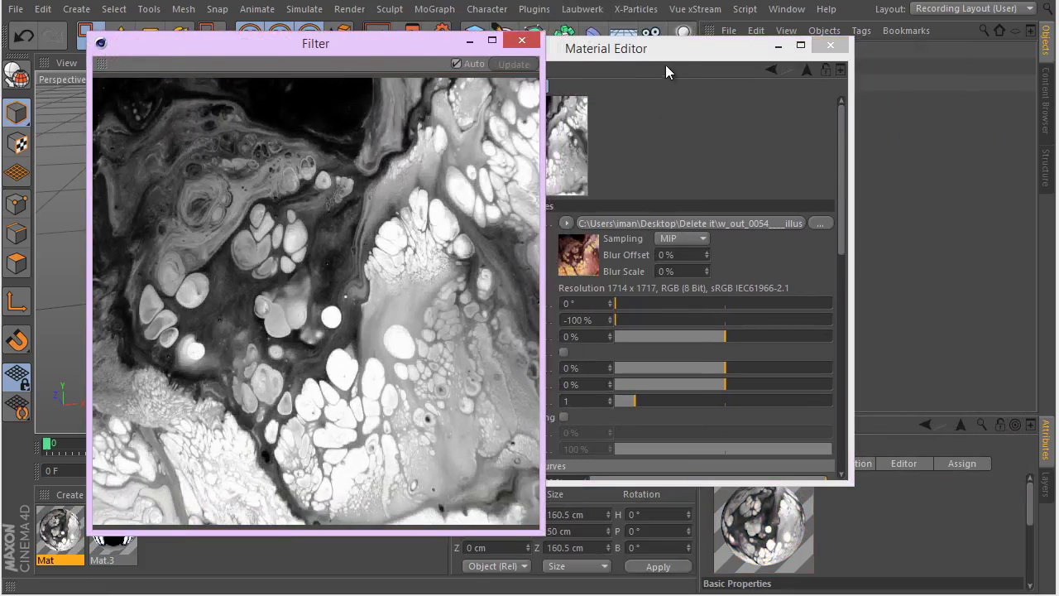
left_click_drag(665, 64, 734, 42)
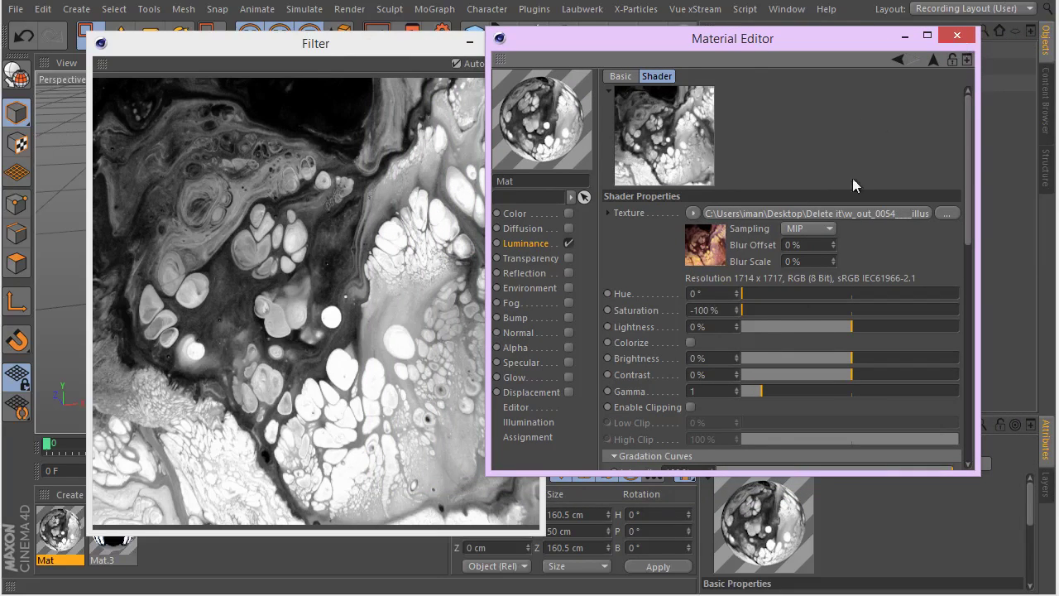
Step: Set the Filter shader's lightness to -30 % and close the preview and the Material Editor
left_click_drag(860, 327, 812, 328)
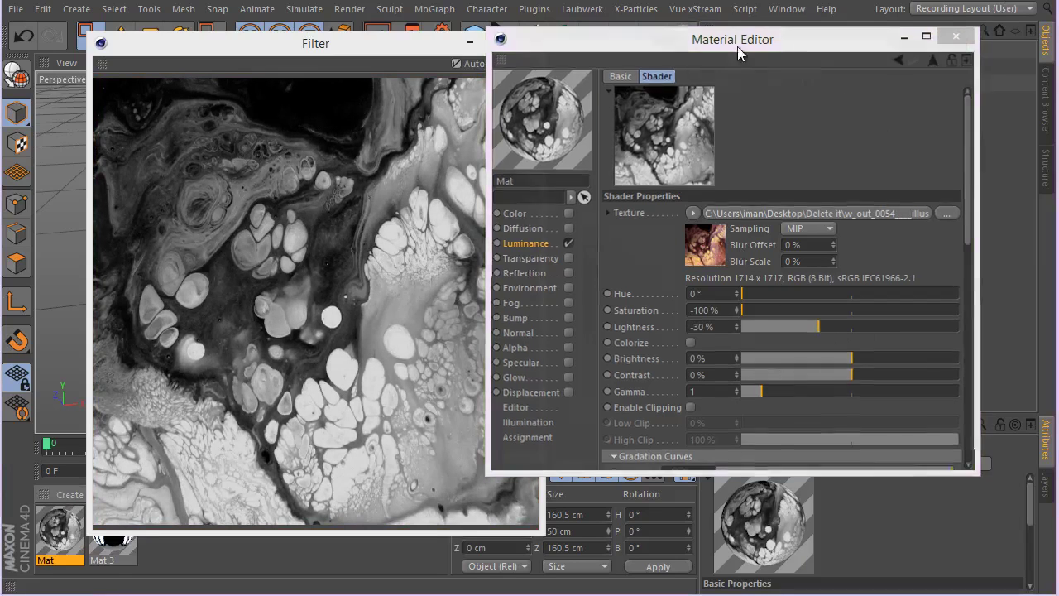
double_click(499, 39)
left_click(521, 40)
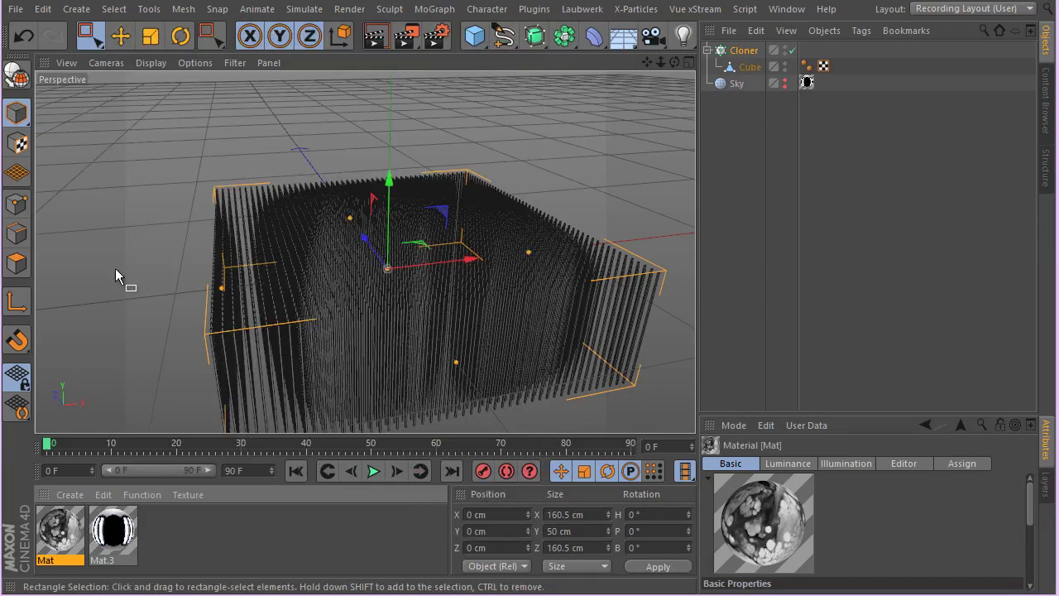
Step: Add a Shader effector to the cloner and enlarge the area showing its attributes
left_click(743, 50)
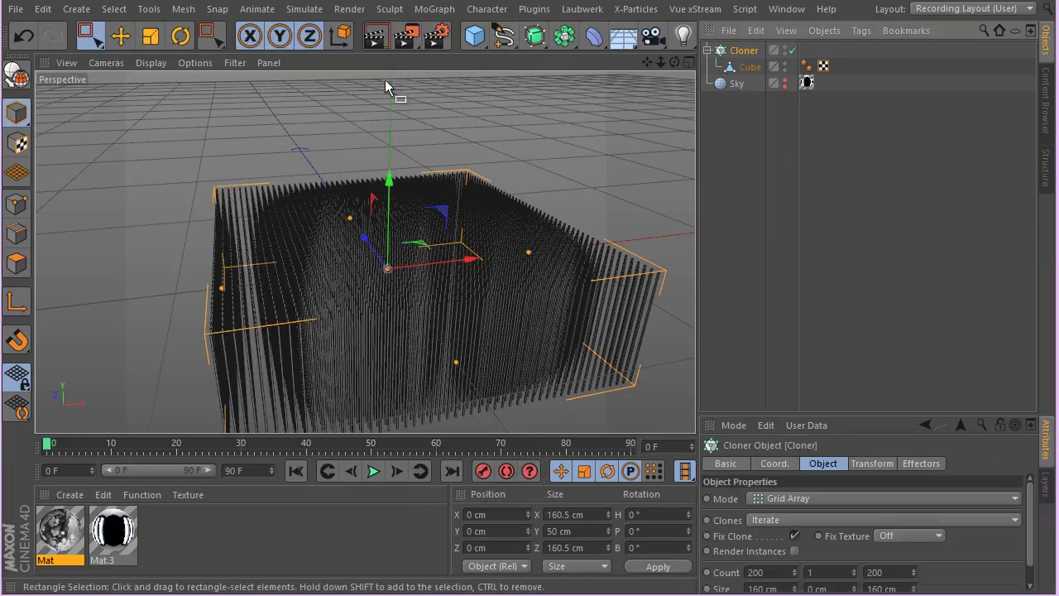
left_click(433, 12)
mouse_move(451, 37)
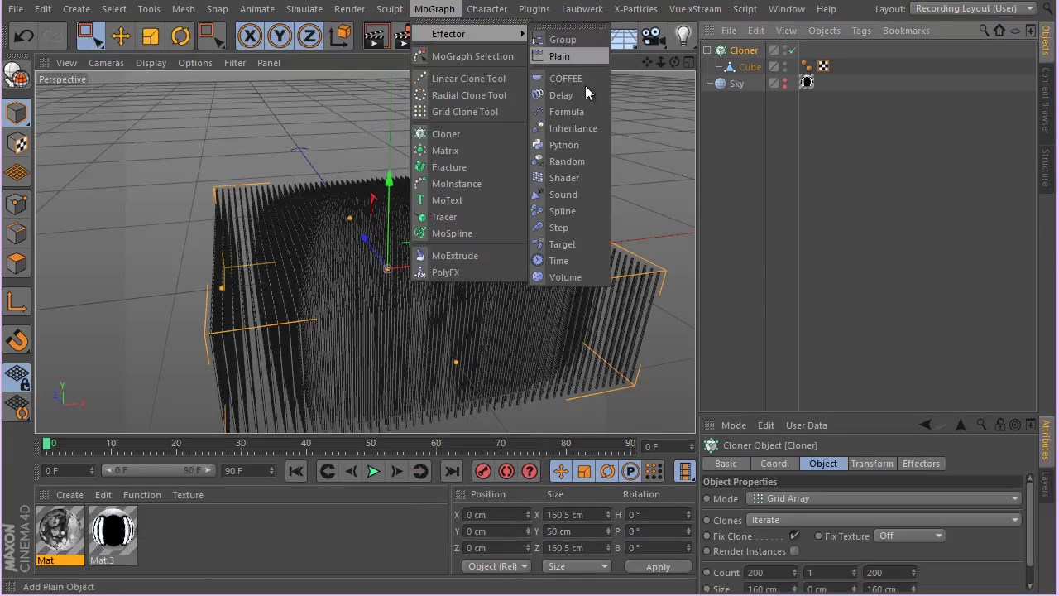
left_click(593, 178)
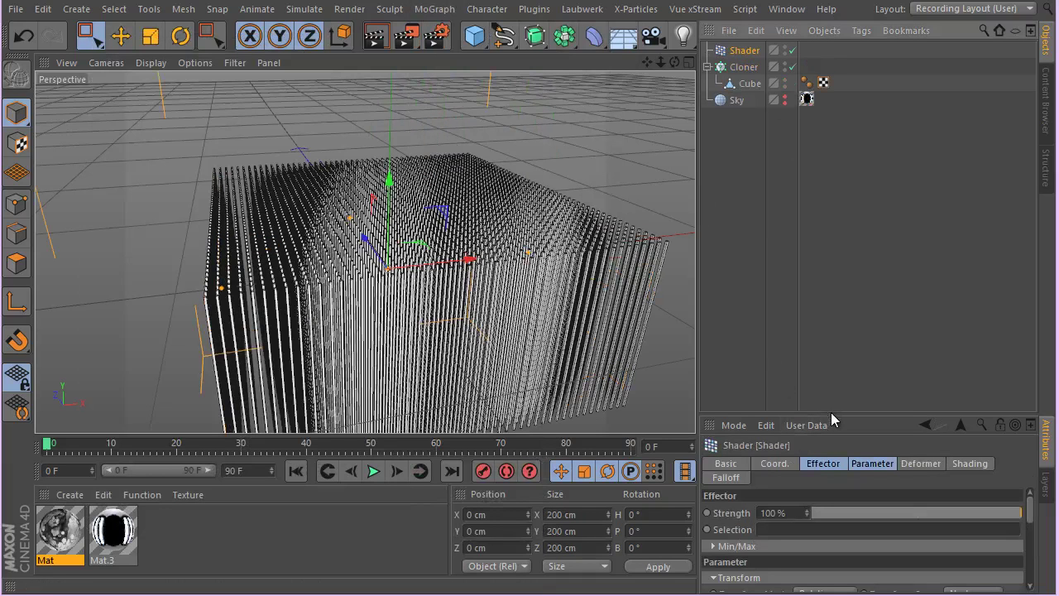
left_click_drag(830, 412, 875, 210)
Step: Disable Scale and enable Position on the Shader effector, with a P.Y offset of 25 cm
left_click(873, 259)
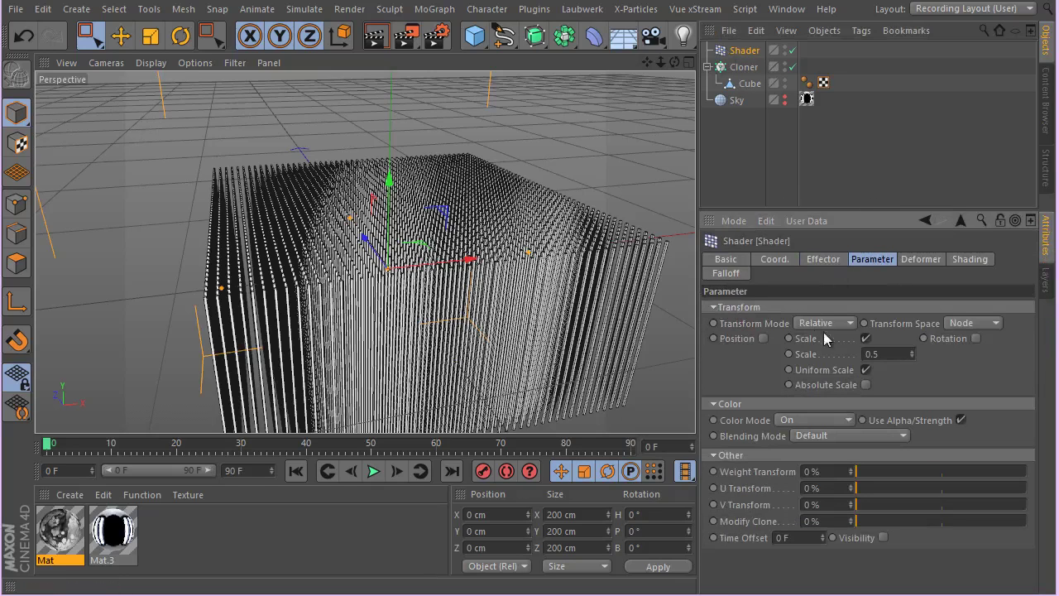
left_click(865, 338)
left_click(763, 338)
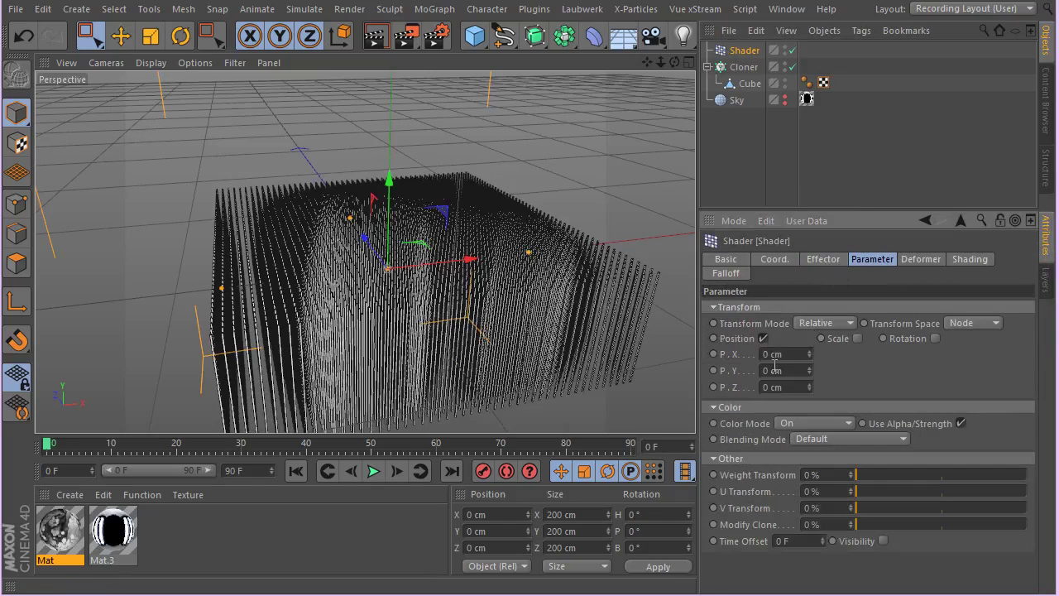
left_click(799, 370)
type("25")
key("Return")
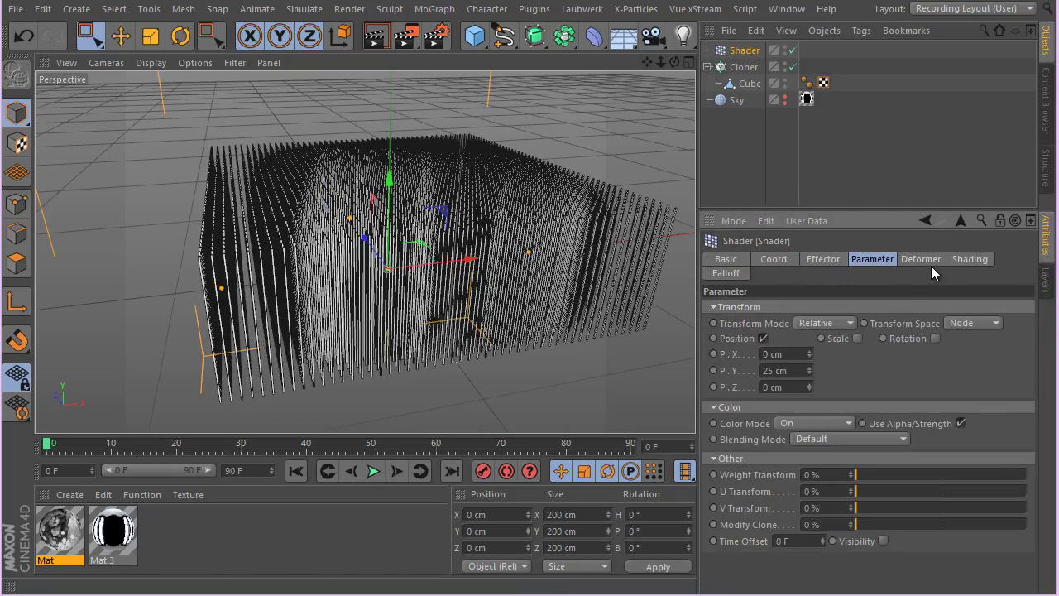
Step: Apply the Mat material to the Shader effector and set the effector's shading channel to Luminance
left_click(961, 260)
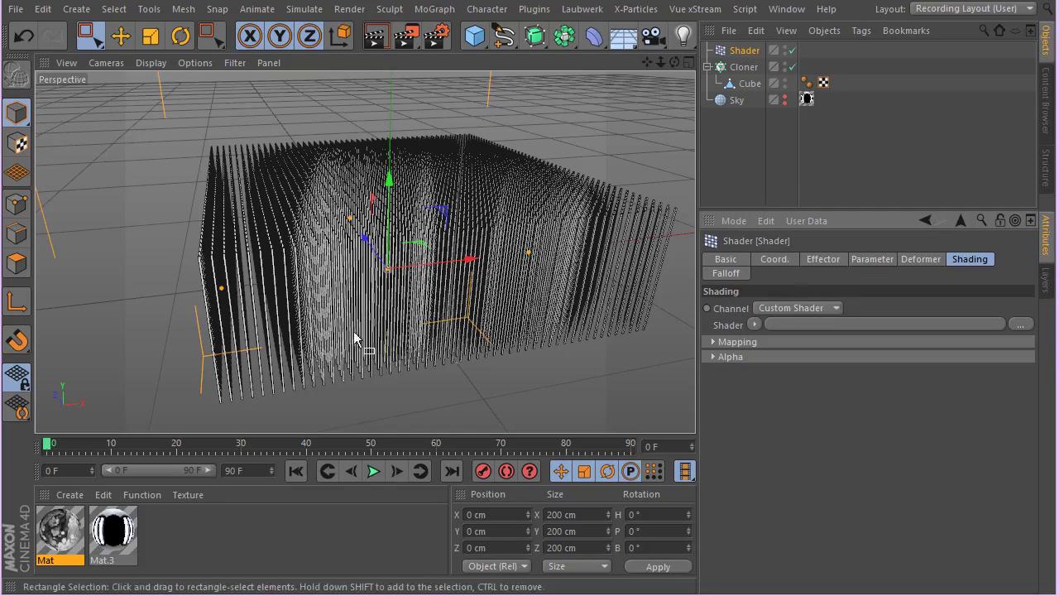
left_click_drag(56, 538, 769, 51)
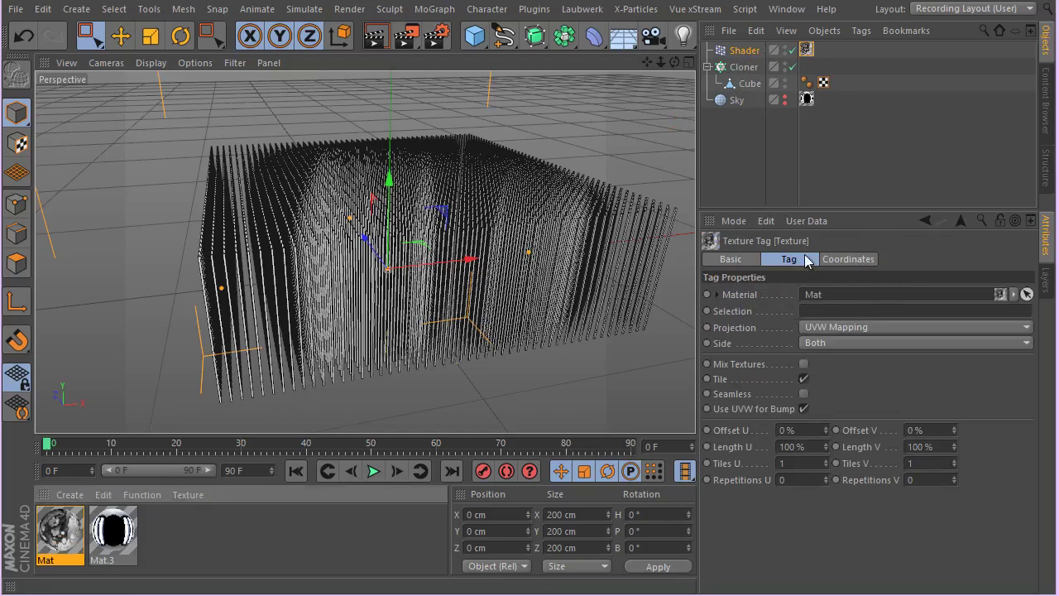
left_click(741, 68)
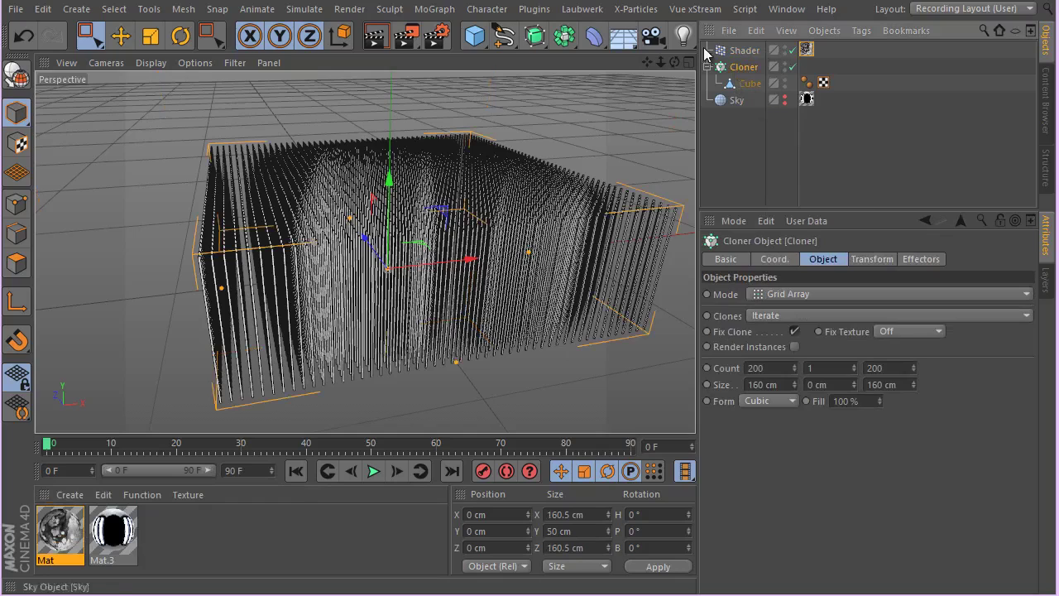
left_click(737, 50)
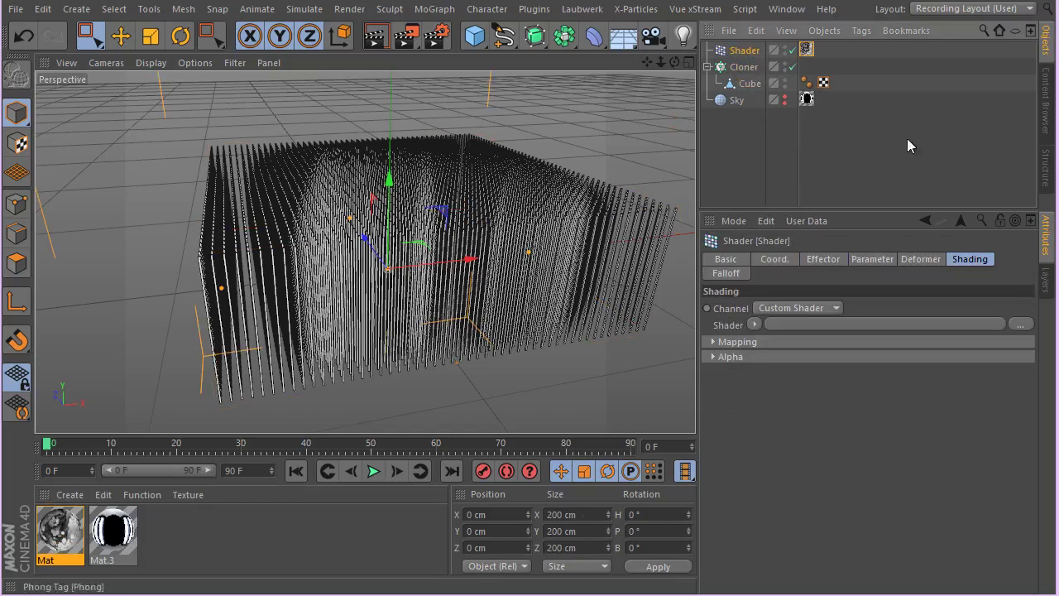
left_click(815, 309)
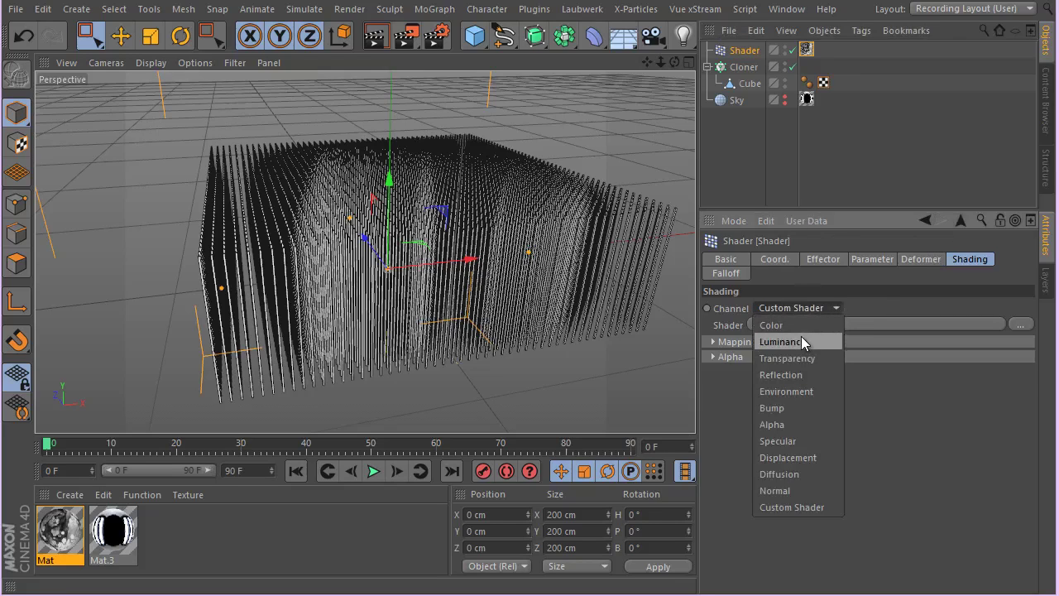
left_click(801, 336)
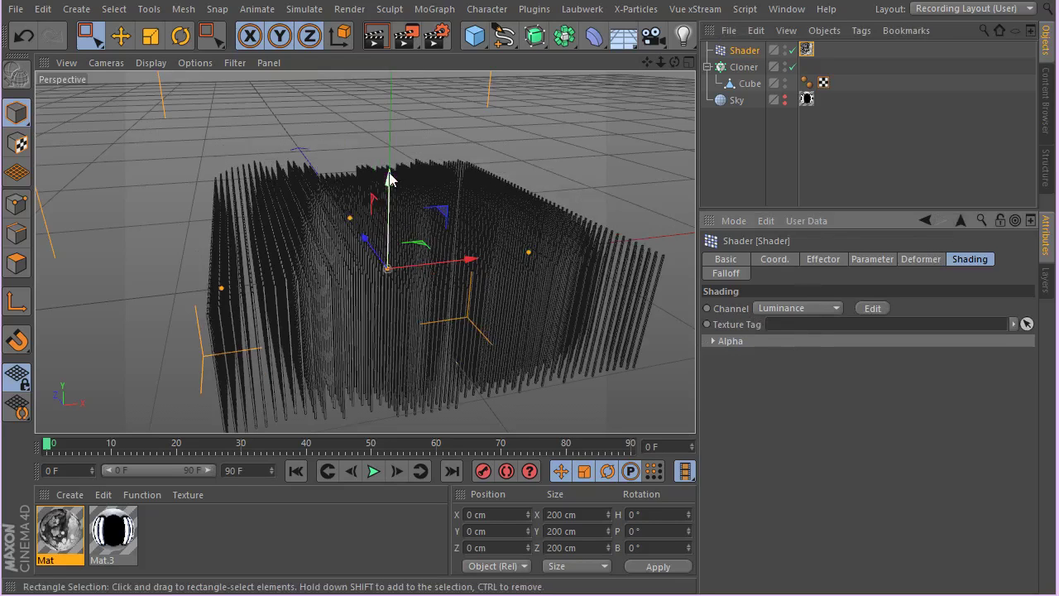
left_click_drag(389, 177, 254, 169, "alt")
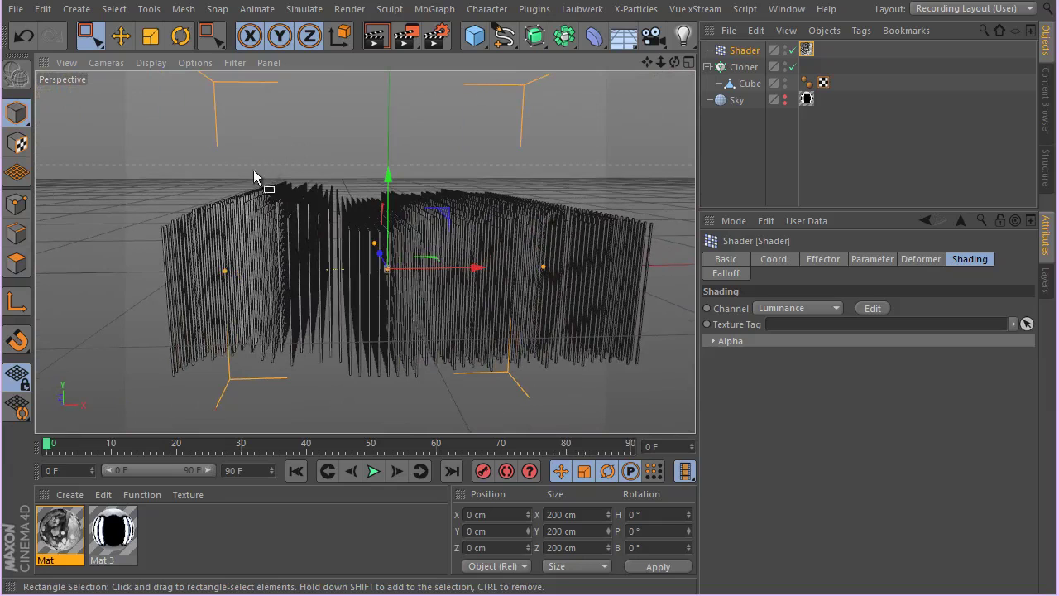
Step: Open the Mat material in the Material Editor to review its luminance texture, and close the editor
double_click(60, 531)
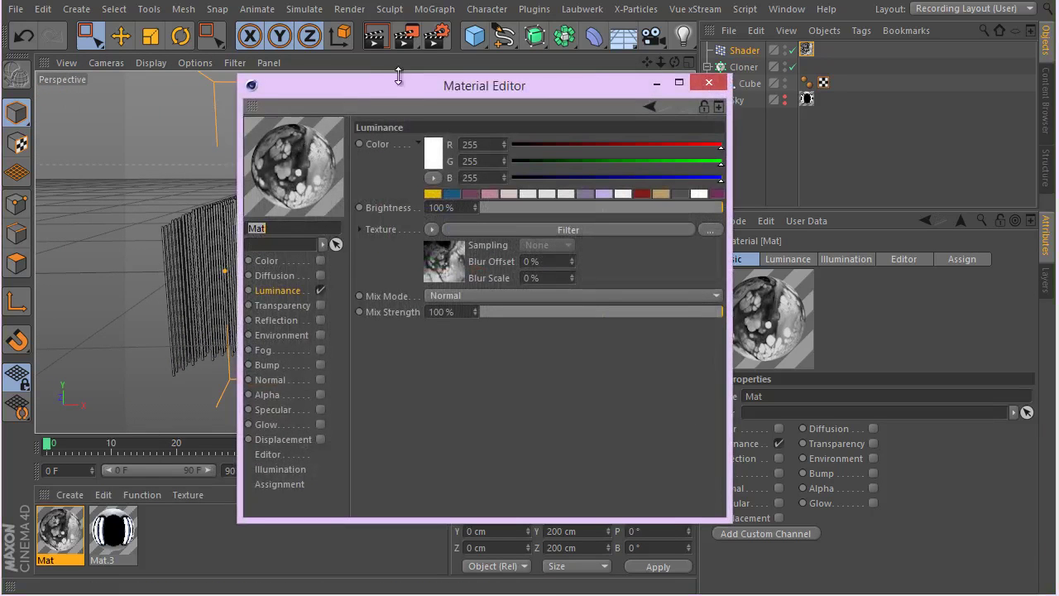
left_click_drag(402, 93, 639, 142)
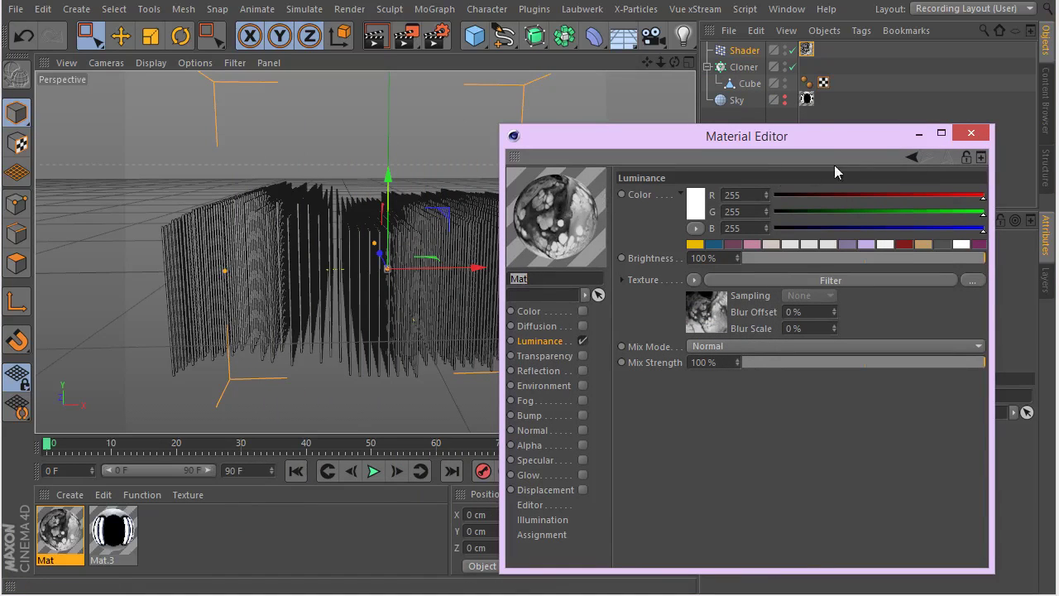
left_click_drag(822, 131, 495, 197)
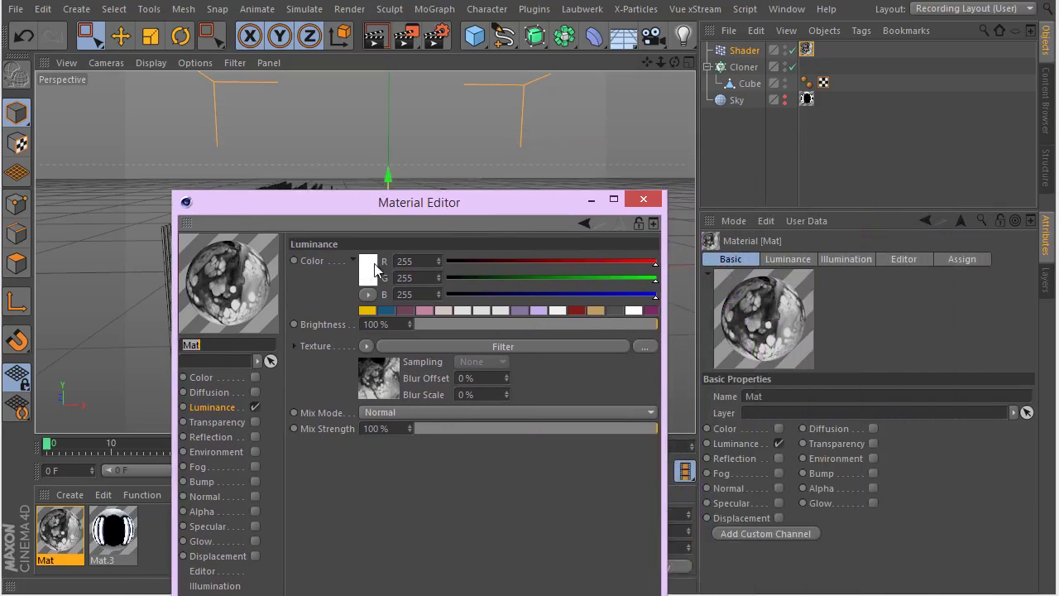
left_click(641, 202)
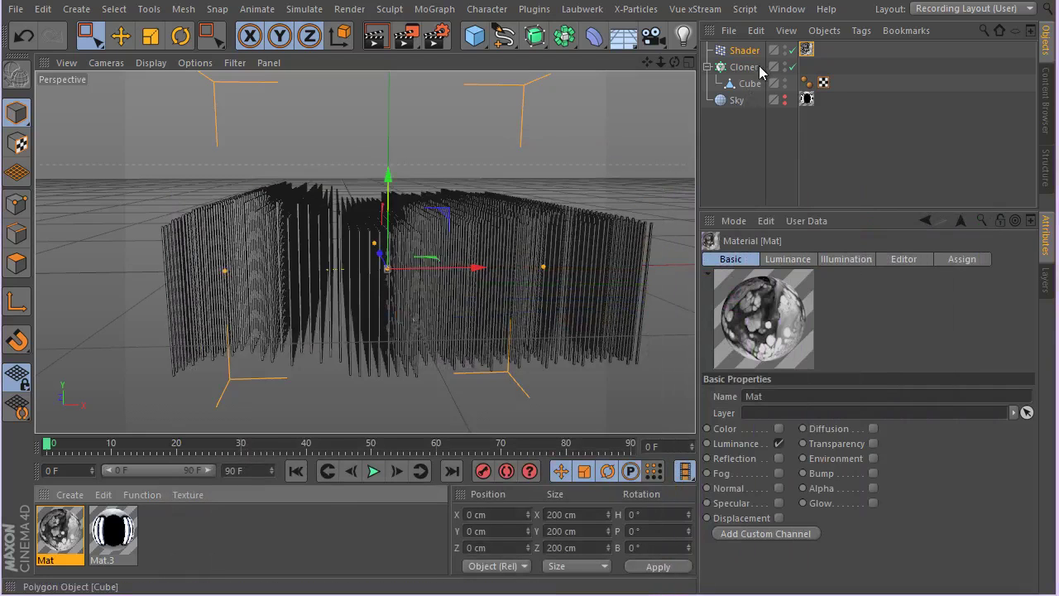
Step: Enter Texture mode for the Shader effector's texture tag and set its projection to Flat
left_click(754, 55)
left_click(806, 50)
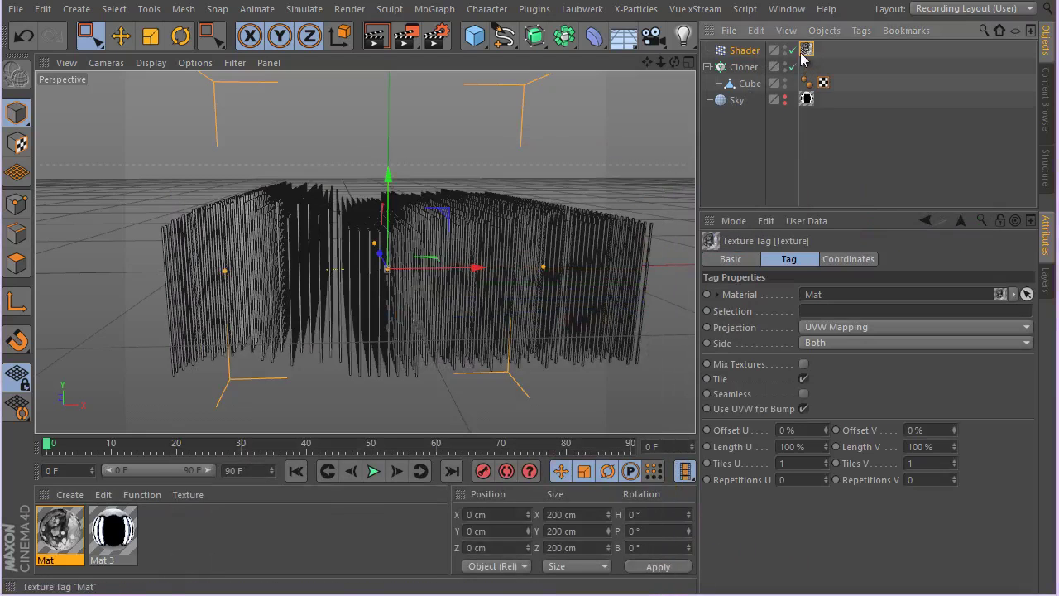
left_click(19, 146)
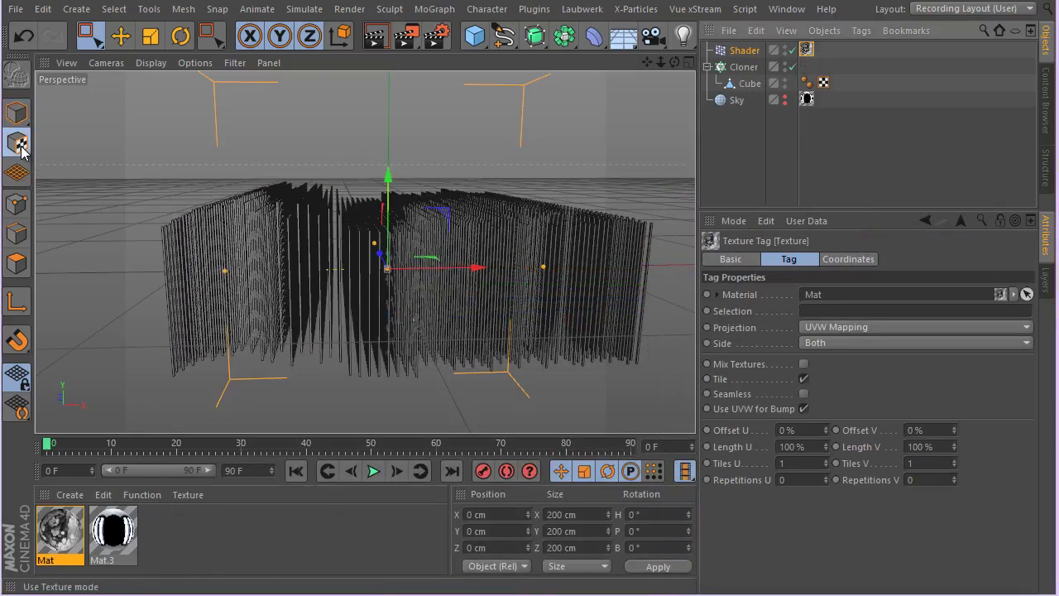
left_click(827, 326)
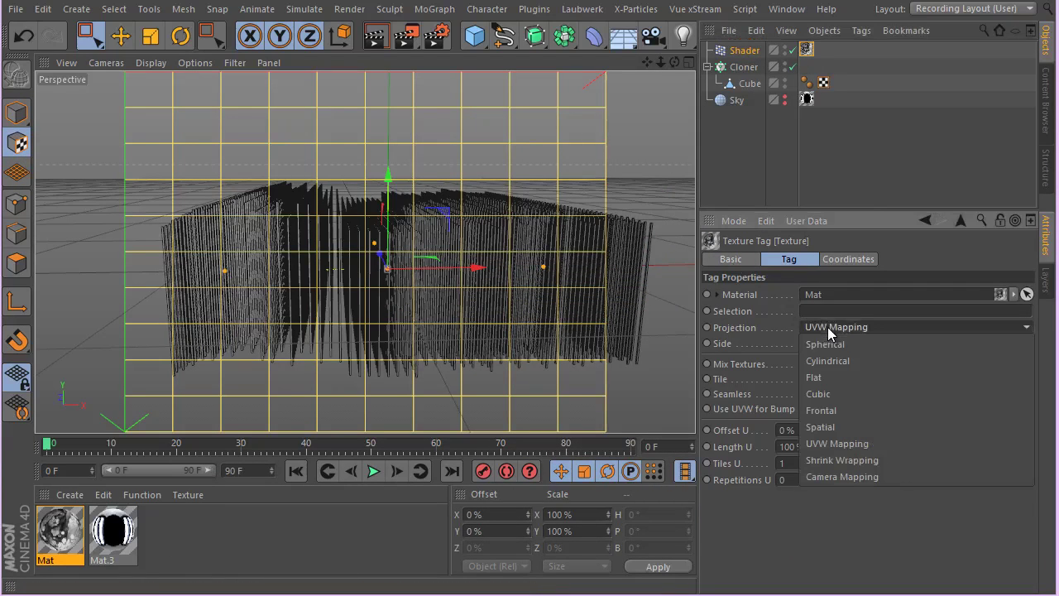
left_click(887, 381)
scroll(535, 331, "down", 3)
left_click_drag(353, 246, 248, 314, "alt")
Step: Rotate the flat texture projection to a pitch of -90° so it lies horizontally over the clone grid
left_click(181, 35)
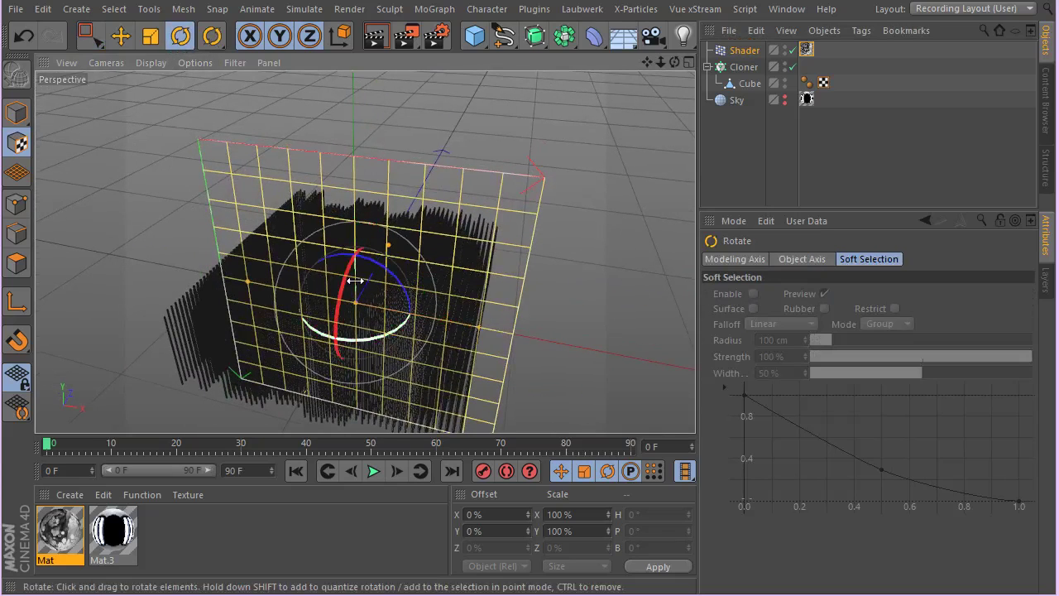
left_click_drag(363, 280, 370, 258)
left_click_drag(246, 236, 338, 298, "alt")
Step: Enable axis modification, scale the texture projection to about 82.7 cm in the top view to fit the clones, and return to Model mode
key("F5")
middle_click(448, 225)
scroll(434, 261, "up", 6)
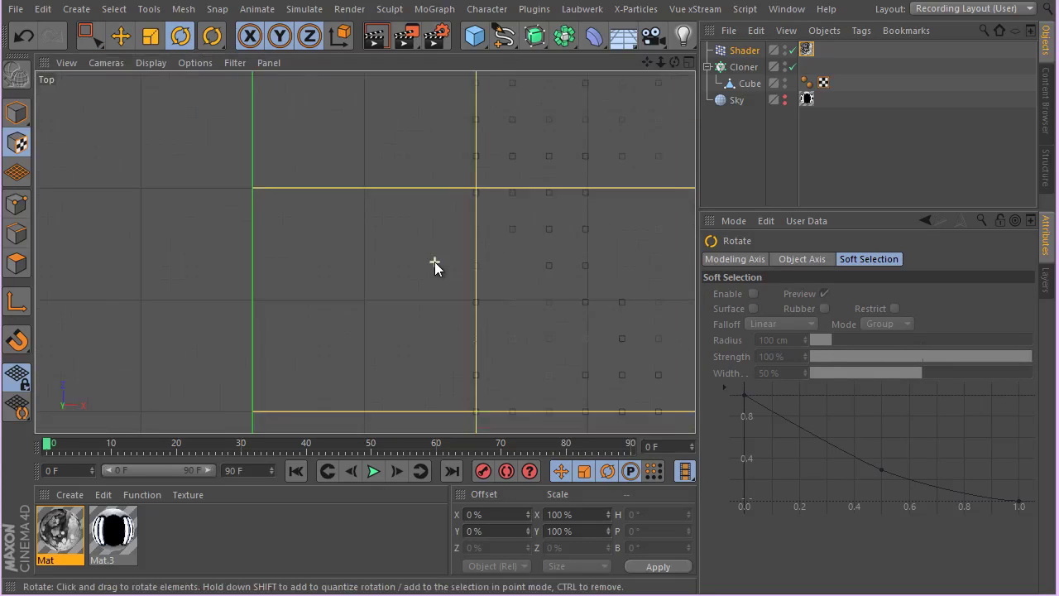
scroll(436, 268, "down", 4)
middle_click_drag(471, 246, 348, 290, "alt")
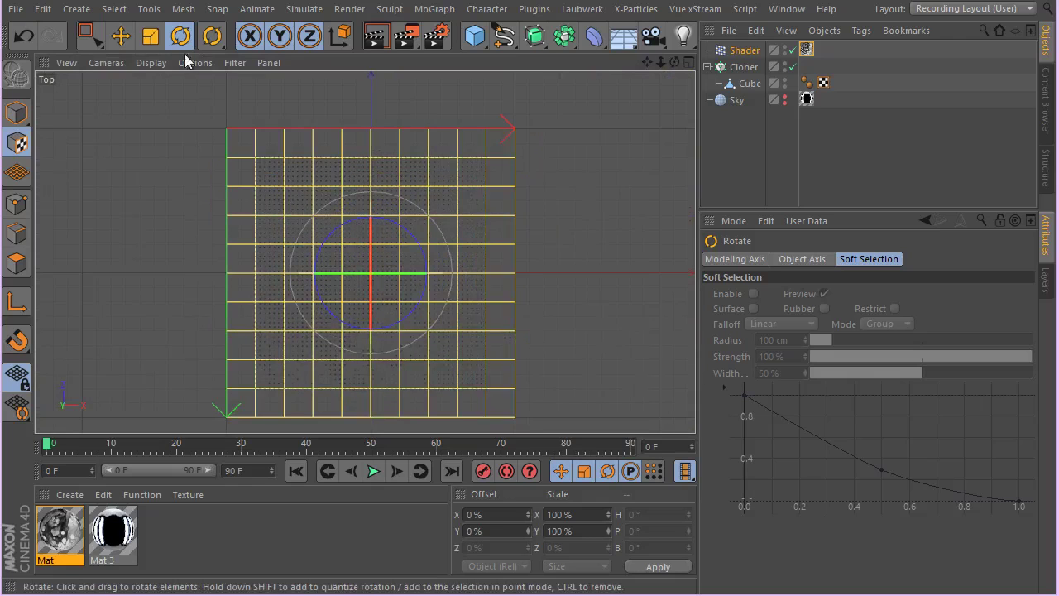
left_click(150, 45)
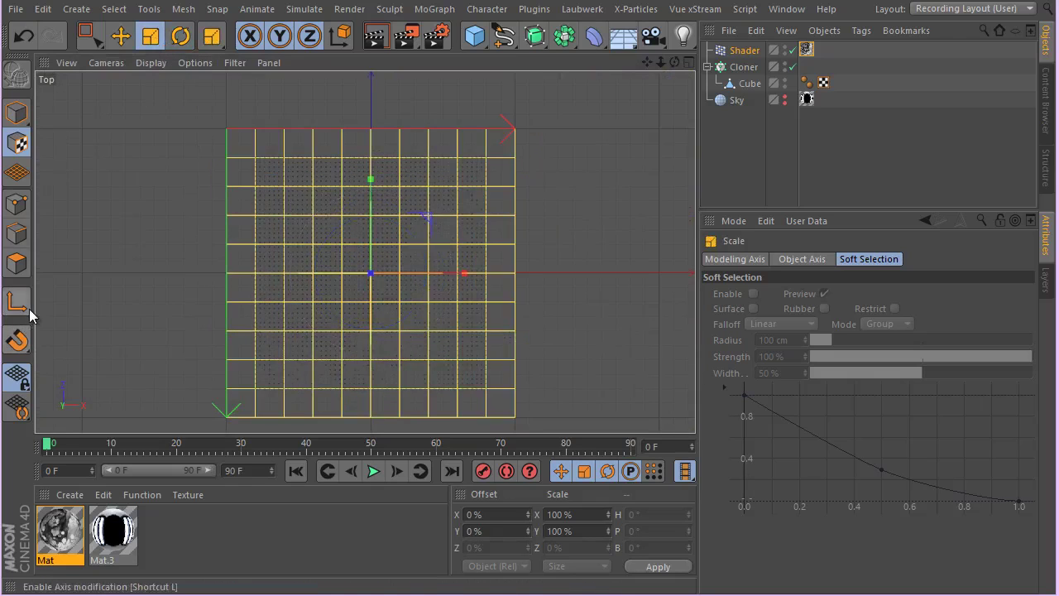
mouse_move(130, 264)
left_mouse_down()
mouse_move(41, 293)
mouse_move(149, 261)
left_mouse_up()
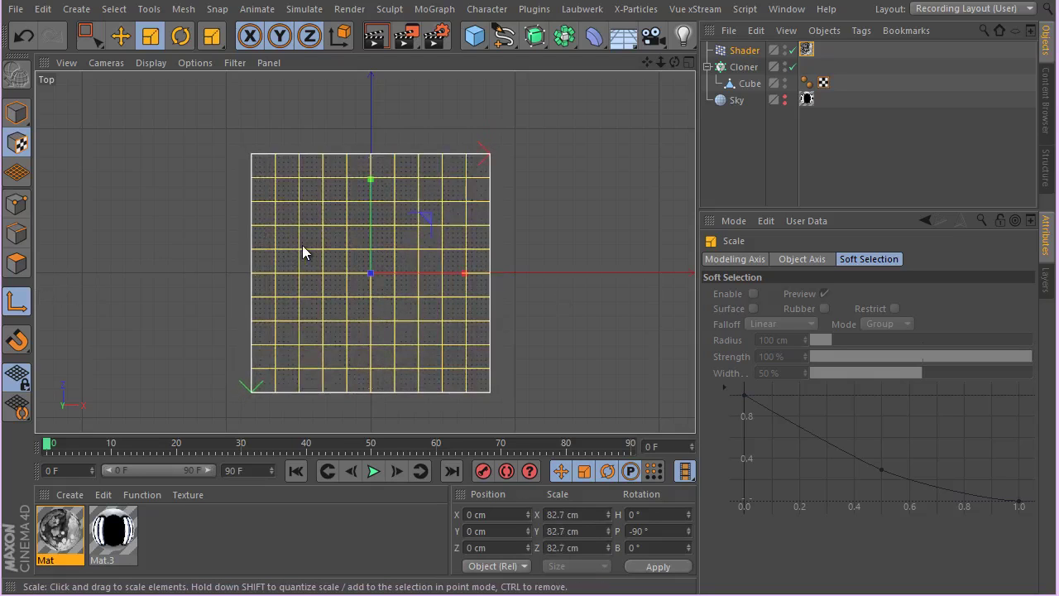
middle_click(261, 246)
middle_click(184, 186)
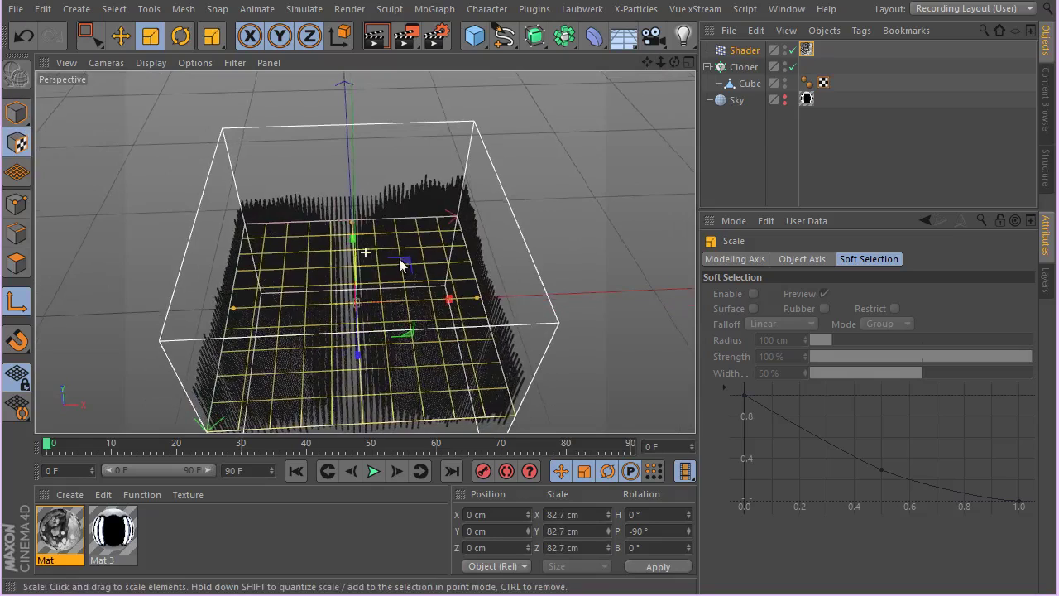
left_click(16, 113)
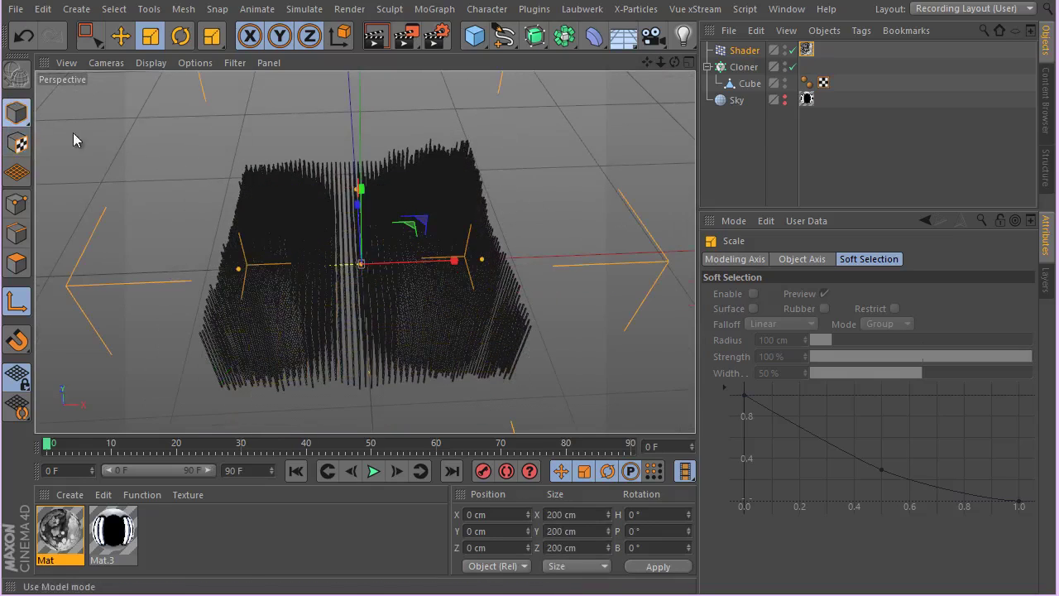
Step: Raise the viewport's level of detail and examine the displaced clones from several angles
left_click_drag(309, 262, 336, 234, "alt")
scroll(337, 236, "up", 5)
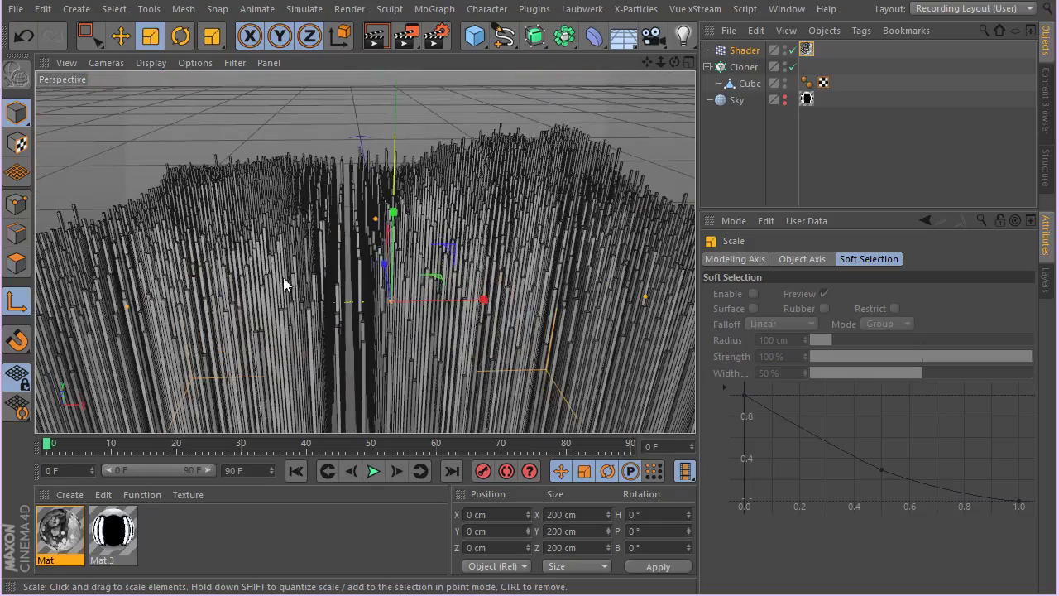
left_click_drag(361, 317, 361, 241, "alt")
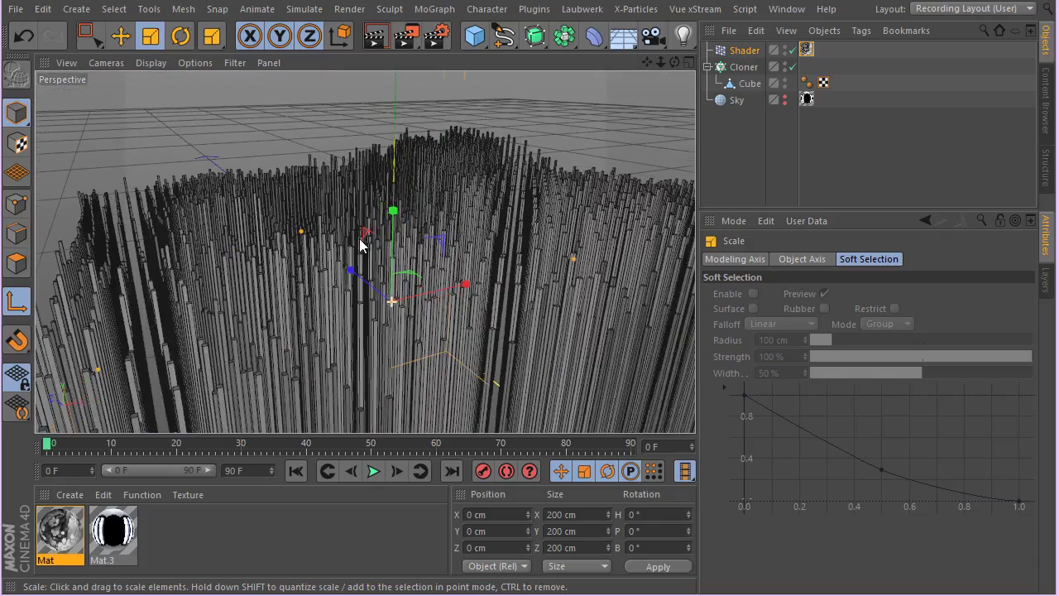
left_click(198, 64)
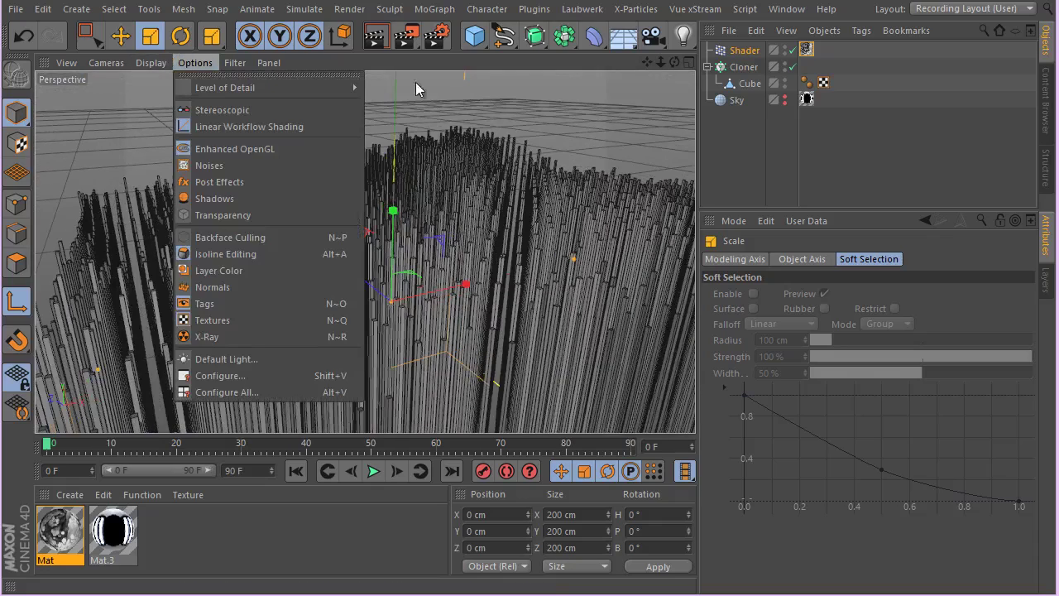
mouse_move(354, 88)
left_click(374, 126)
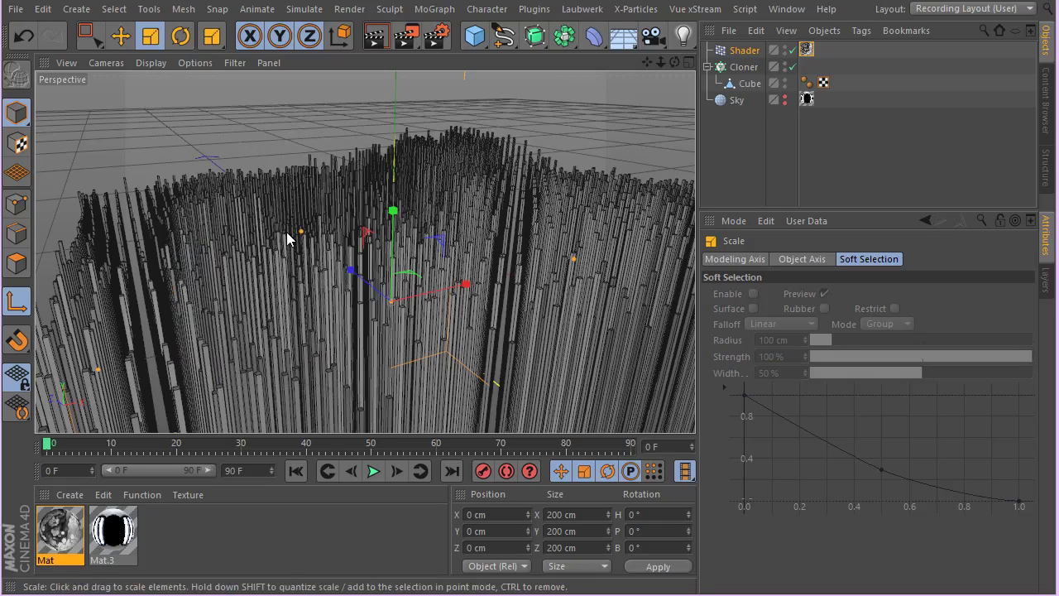
left_click_drag(322, 237, 330, 232, "alt")
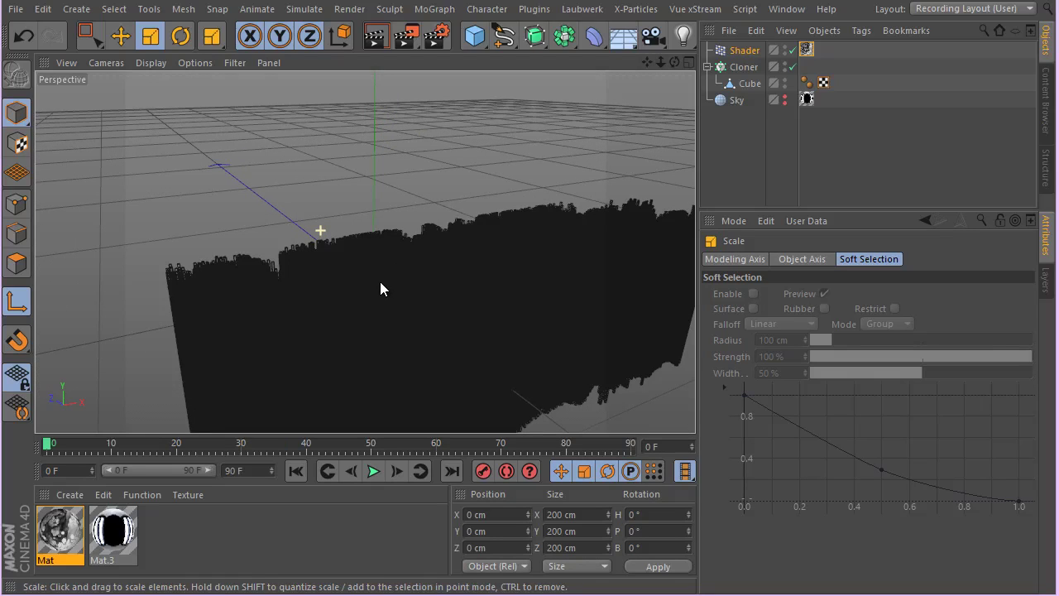
left_click_drag(378, 288, 378, 288, "alt")
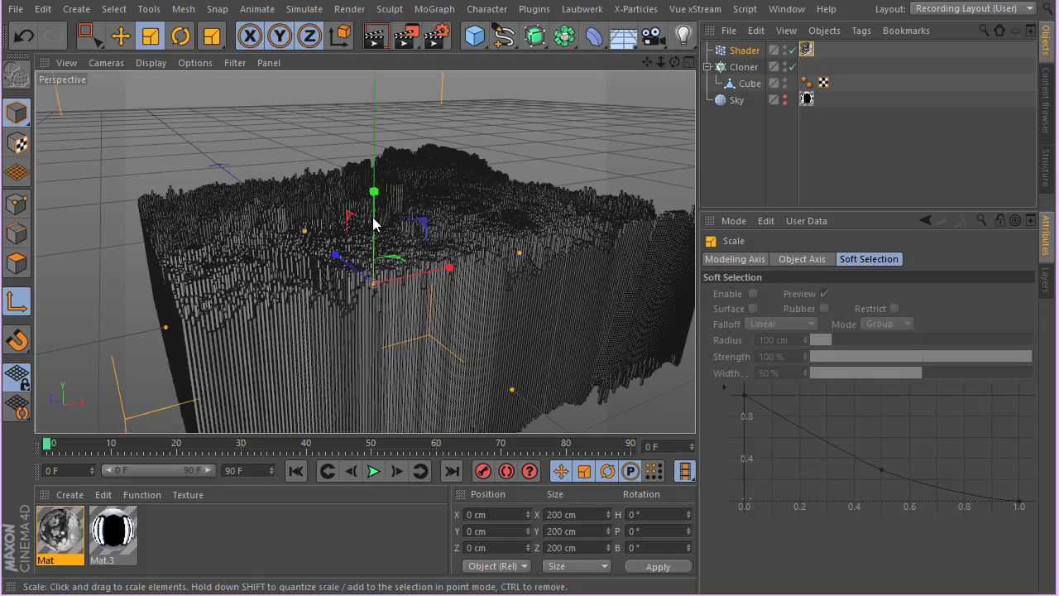
left_click_drag(375, 220, 364, 265, "alt")
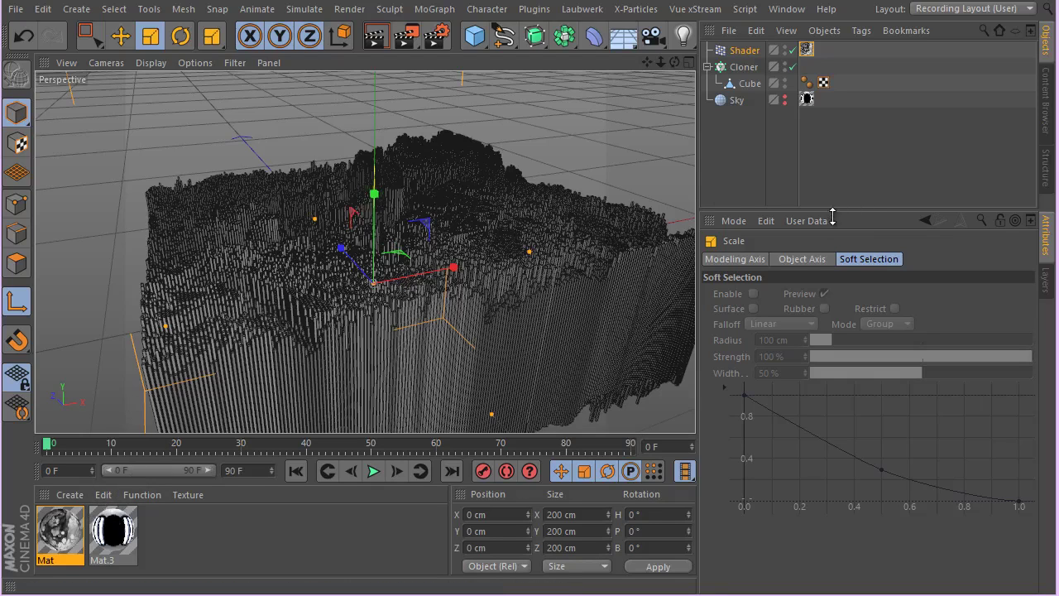
Step: Enlarge the object list area and duplicate the Shader effector together with its texture tag
left_click_drag(832, 216, 832, 326)
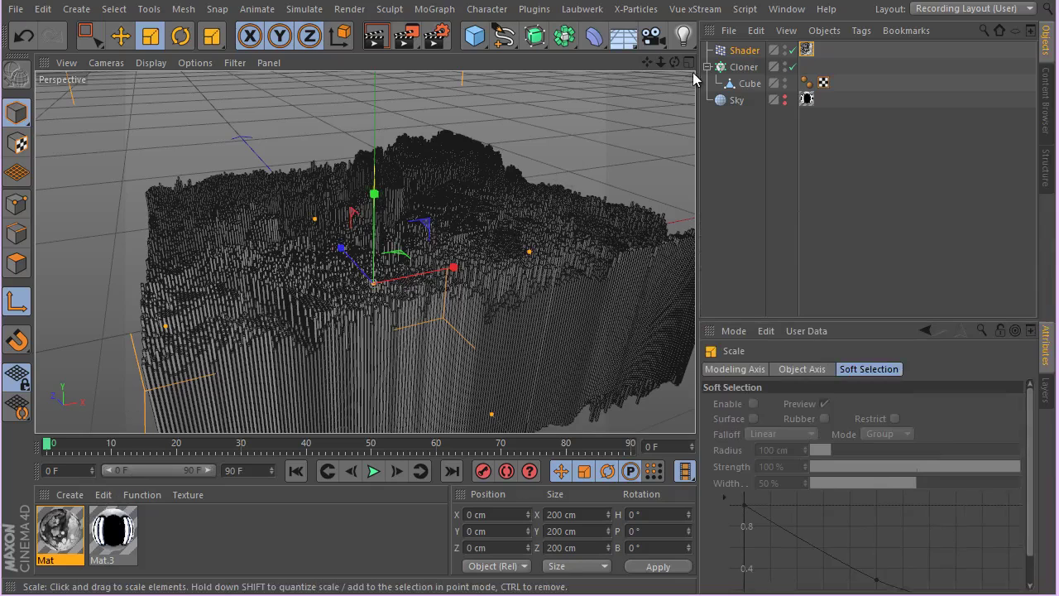
left_click(741, 67)
left_click(743, 52)
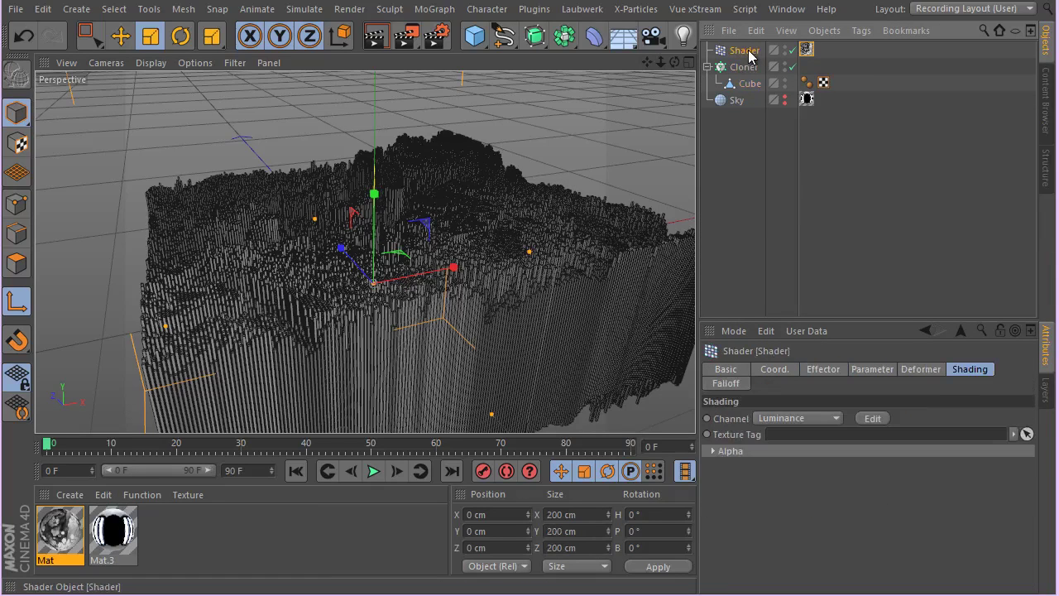
left_click_drag(751, 52, 737, 74, "ctrl")
Step: Add the duplicated Shader.1 effector to the Cloner's effectors list below the original Shader
left_click(740, 83)
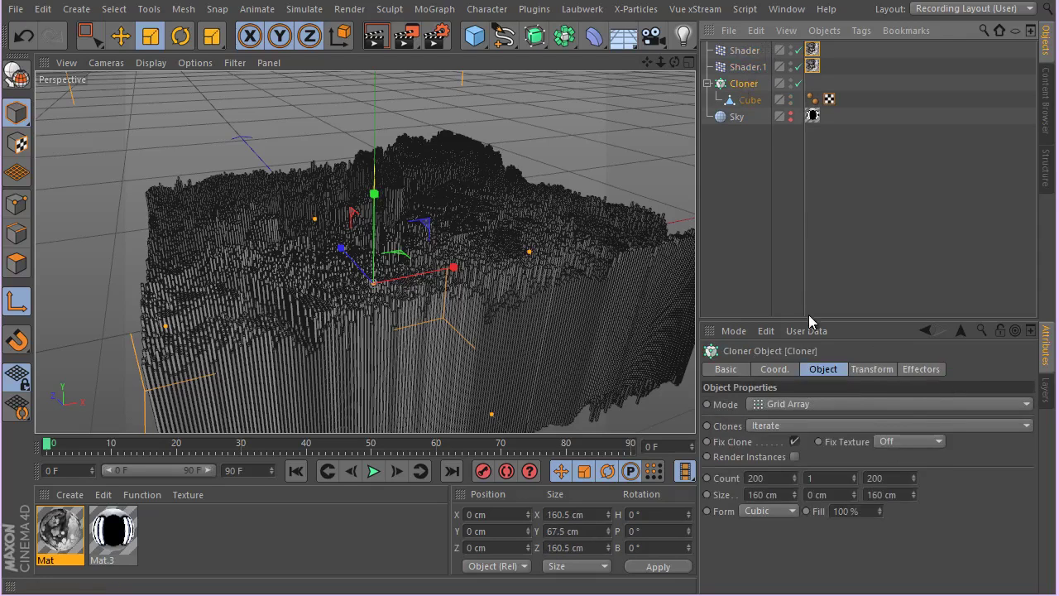
left_click(907, 369)
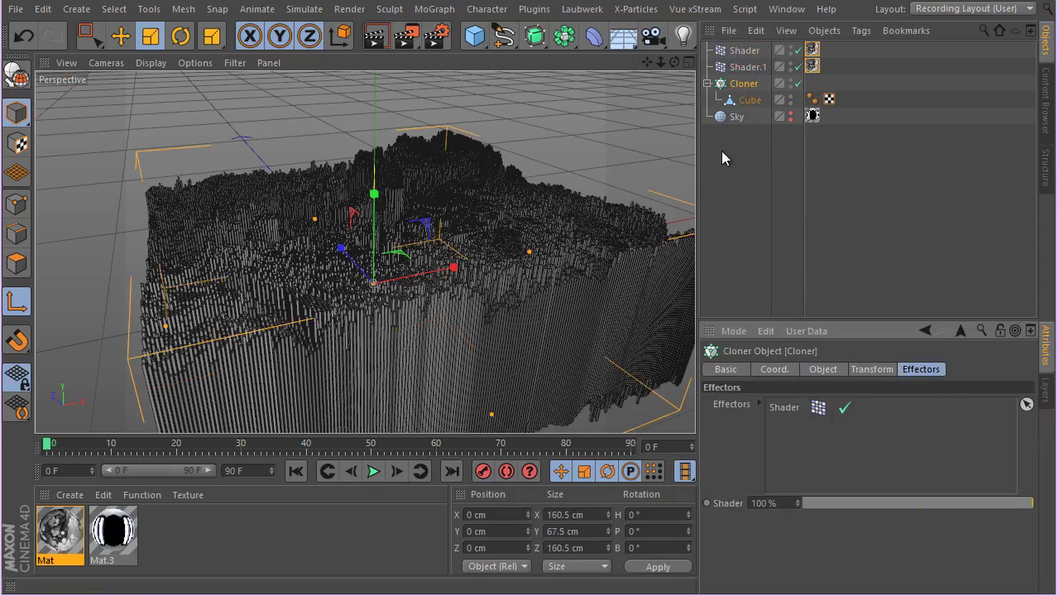
left_click(747, 67)
left_click(705, 72)
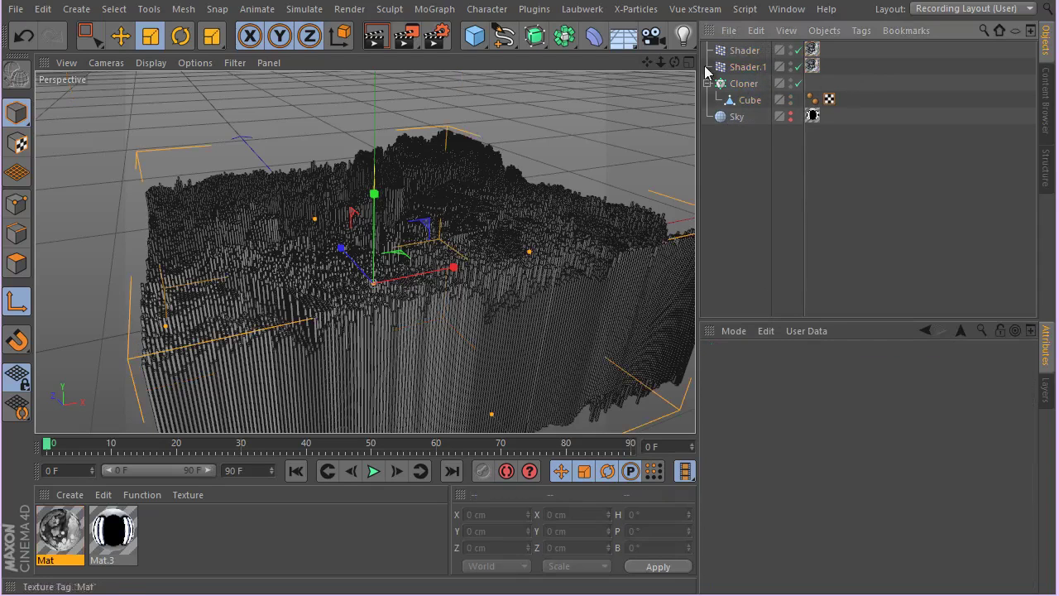
left_click(747, 67)
left_click(741, 83)
mouse_move(745, 69)
left_mouse_down()
mouse_move(840, 422)
mouse_move(817, 425)
left_mouse_up()
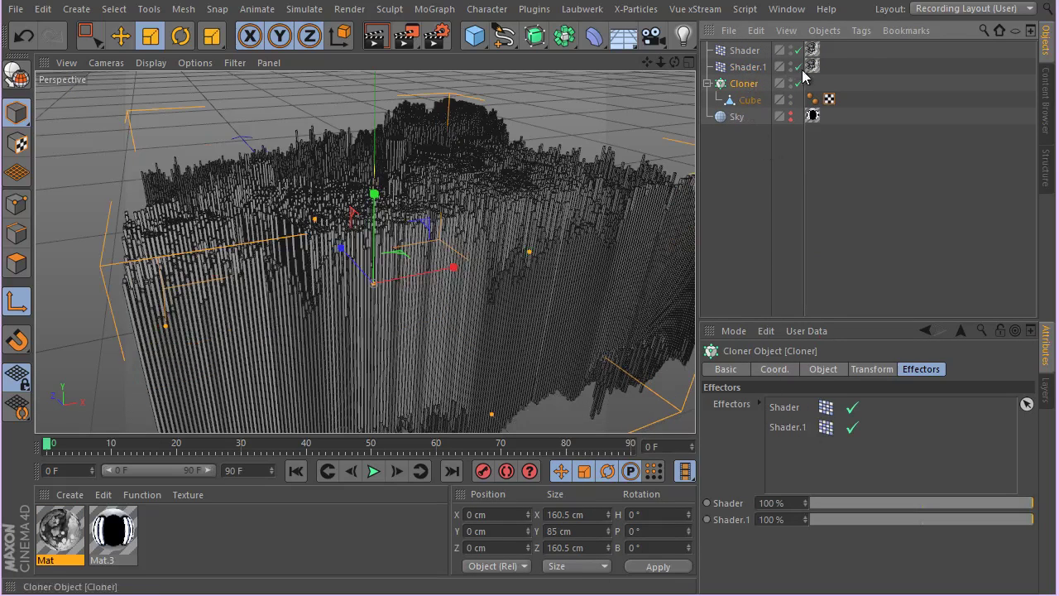
Step: Create a new material and turn off its Specular channel, leaving only Color enabled
left_click(829, 99)
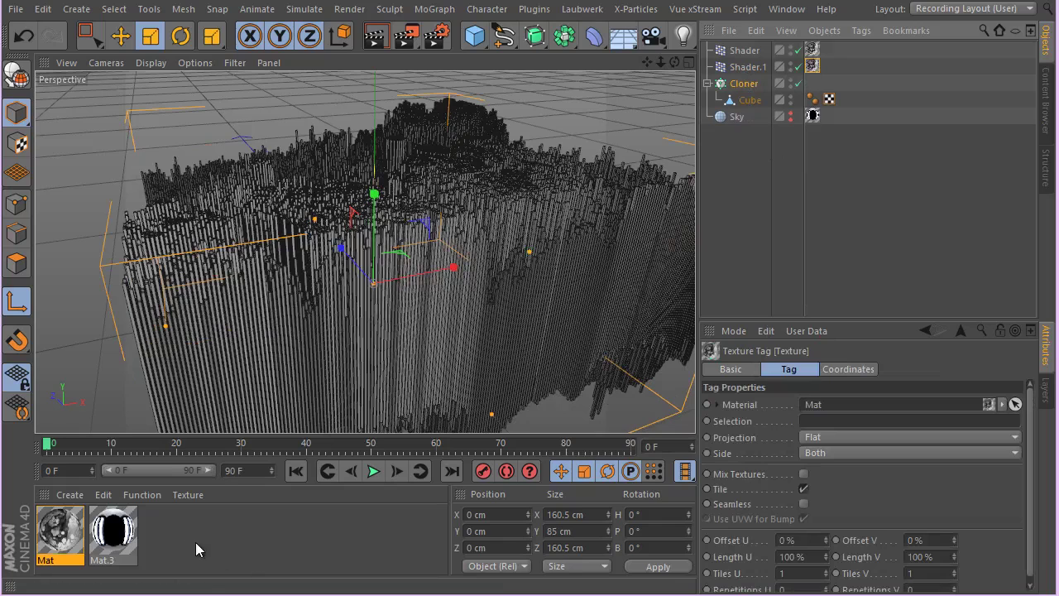
double_click(160, 538)
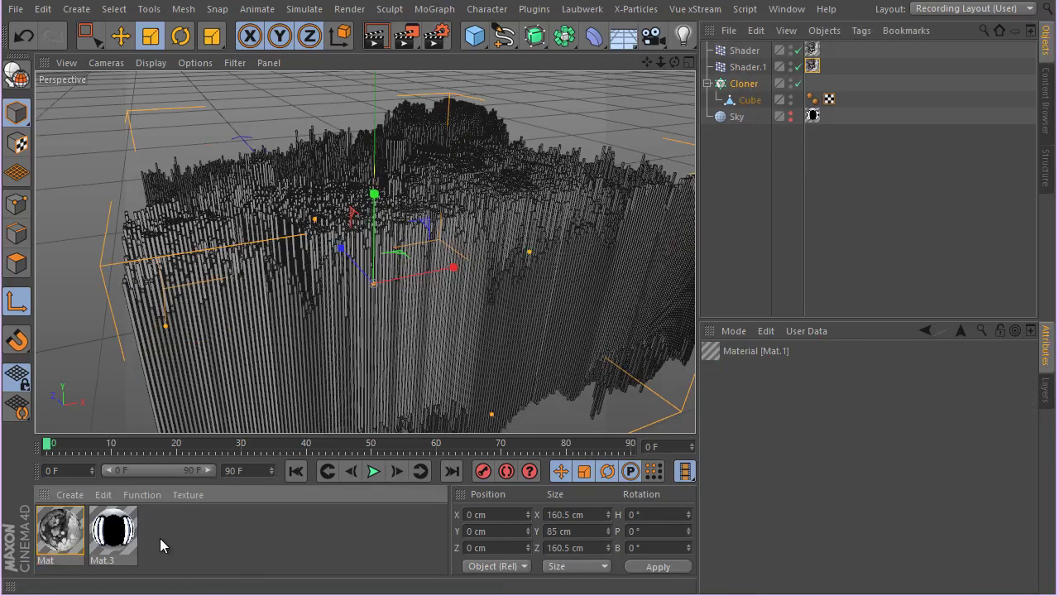
double_click(60, 534)
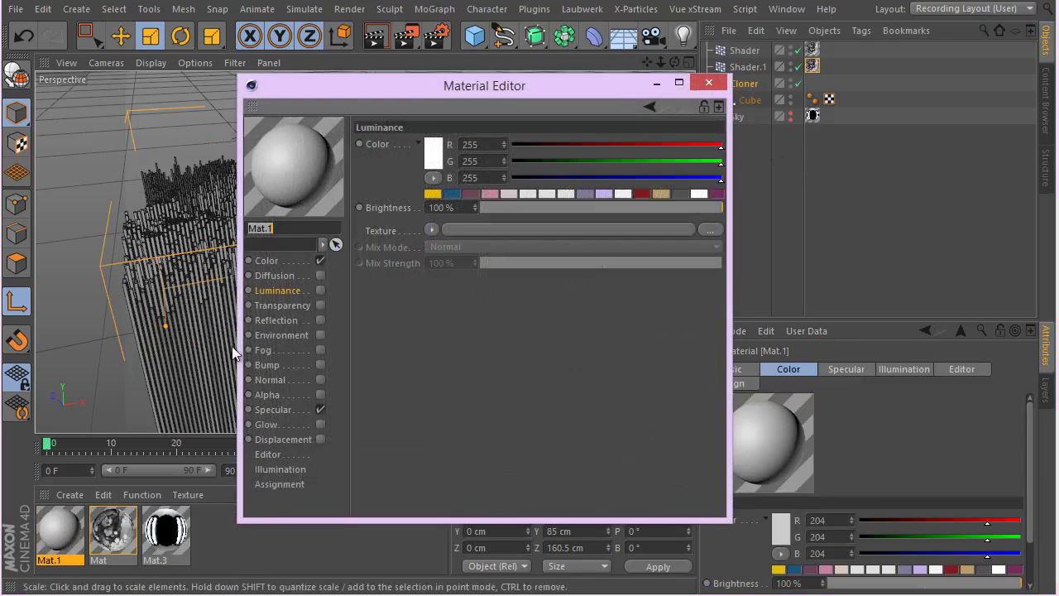
left_click(320, 410)
left_click(267, 260)
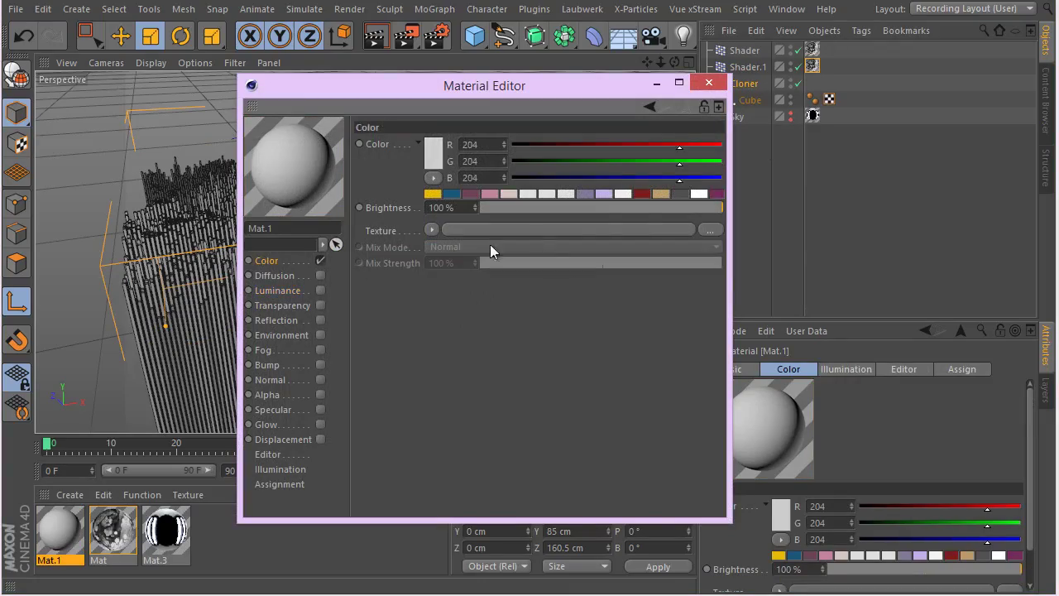
Step: Load the w_out_0054 illustrogard JPG as the new material's Color texture without copying it to the project location
left_click(701, 231)
left_click(405, 296)
left_click(422, 245)
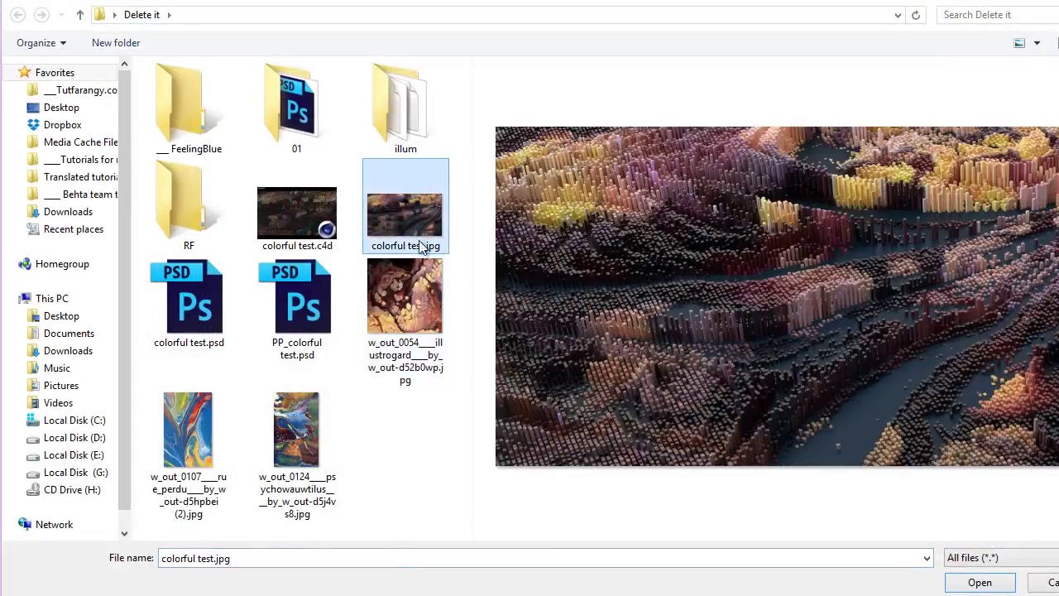
left_click(409, 287)
double_click(410, 295)
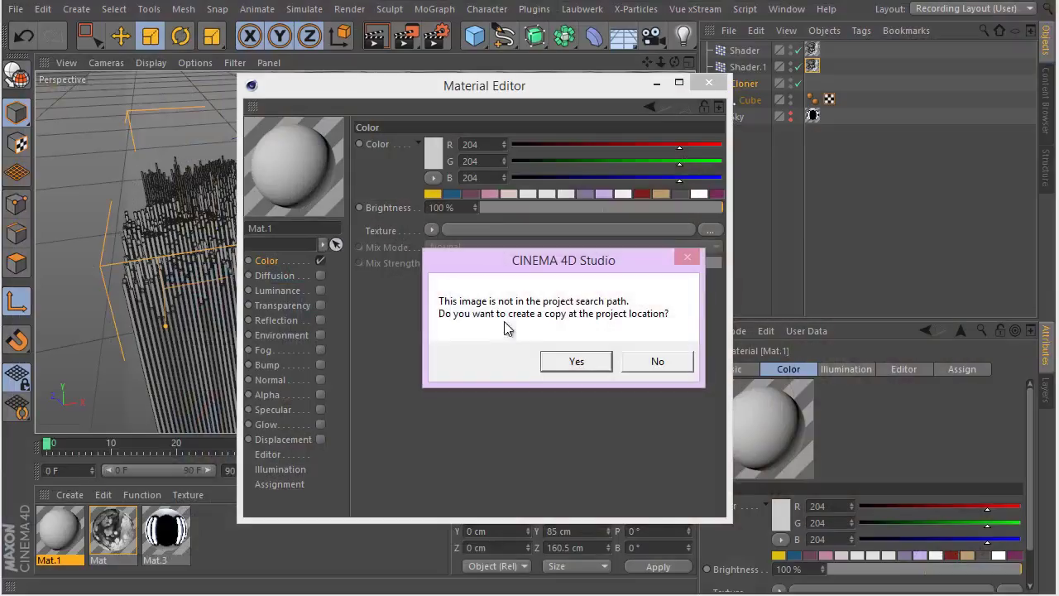
left_click(649, 364)
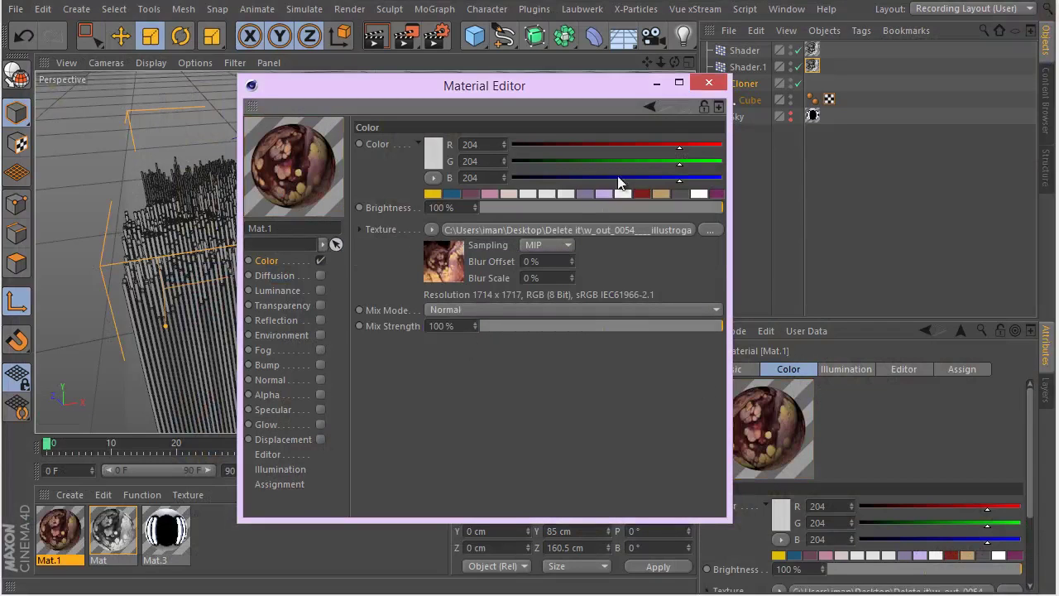
left_click(709, 84)
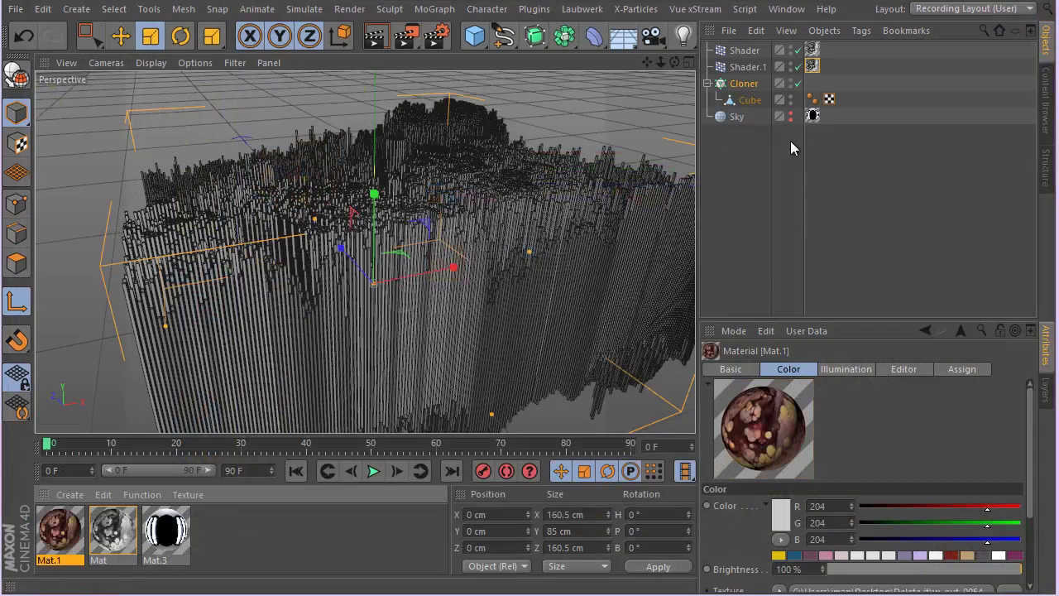
Step: Replace the material in the Shader.1 effector's texture tag with Mat.1
left_click(832, 142)
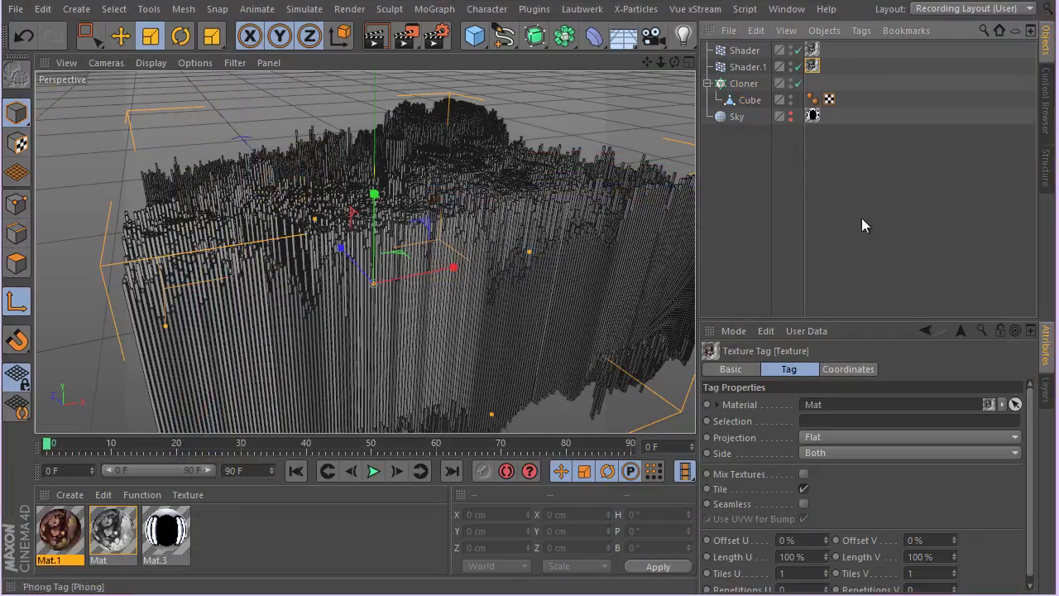
left_click(808, 248)
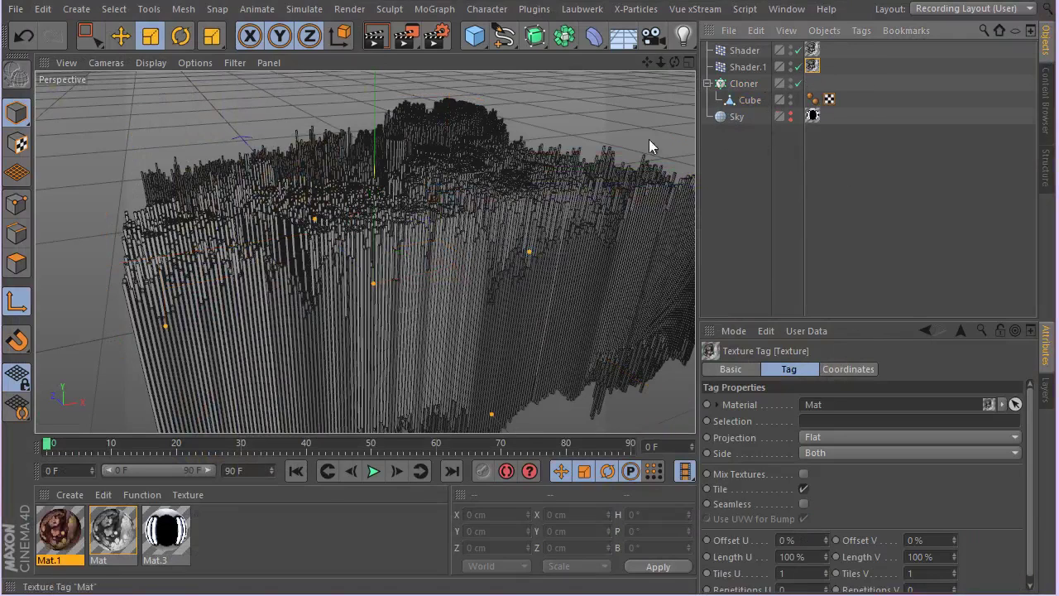
left_click_drag(62, 537, 812, 69)
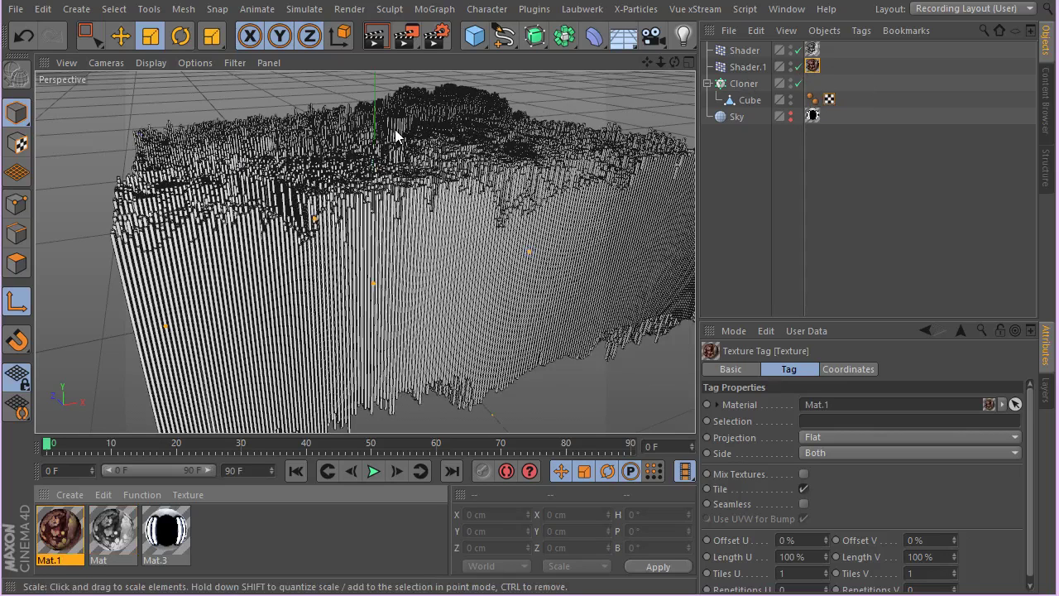
Step: Disable the Position transform in the Shader.1 effector's parameters
left_click(748, 67)
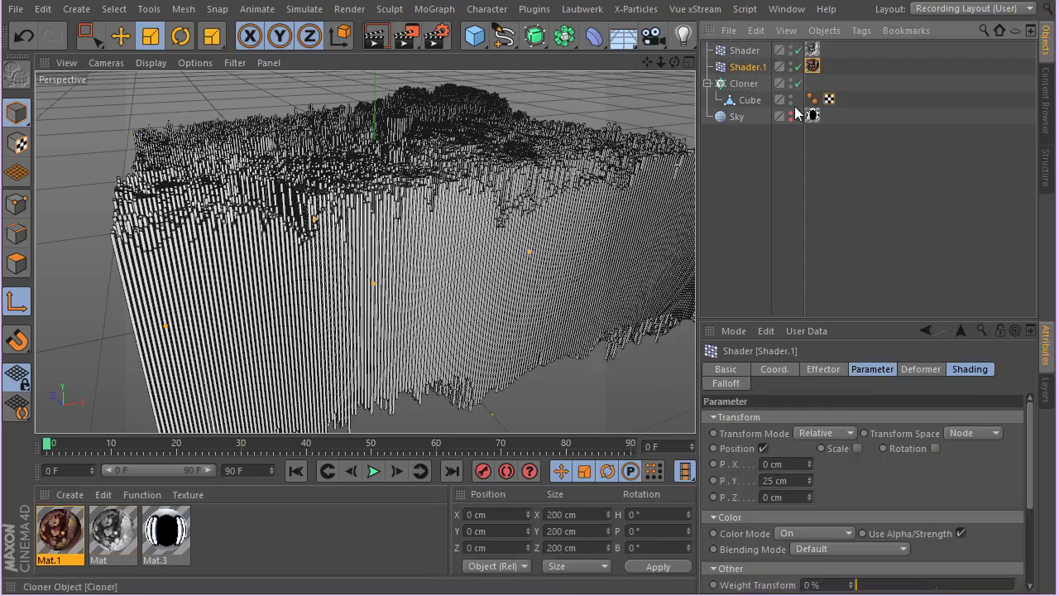
left_click(905, 369)
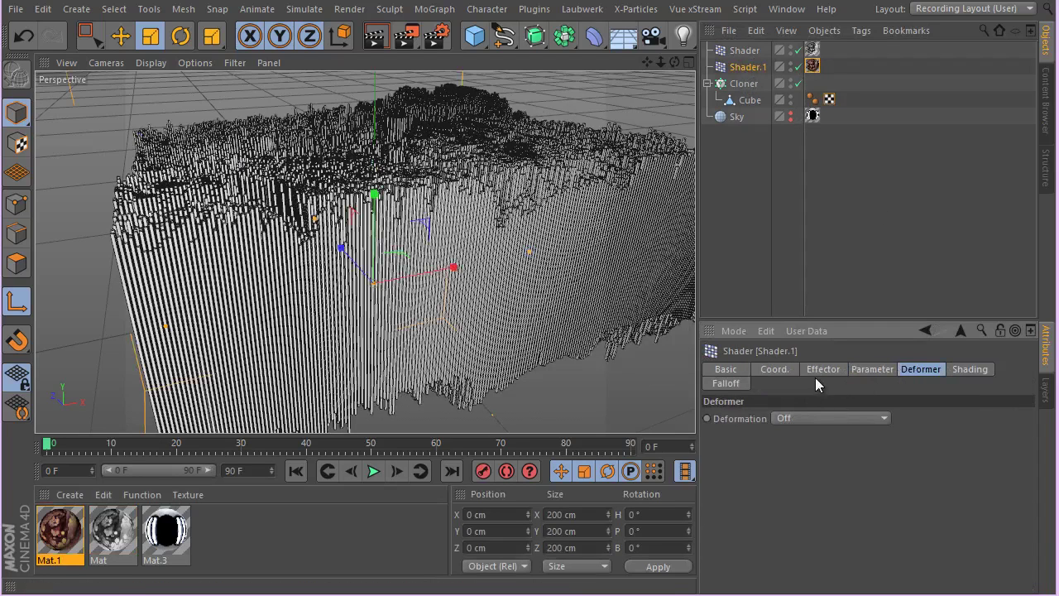
left_click(817, 374)
left_click(866, 374)
left_click(763, 447)
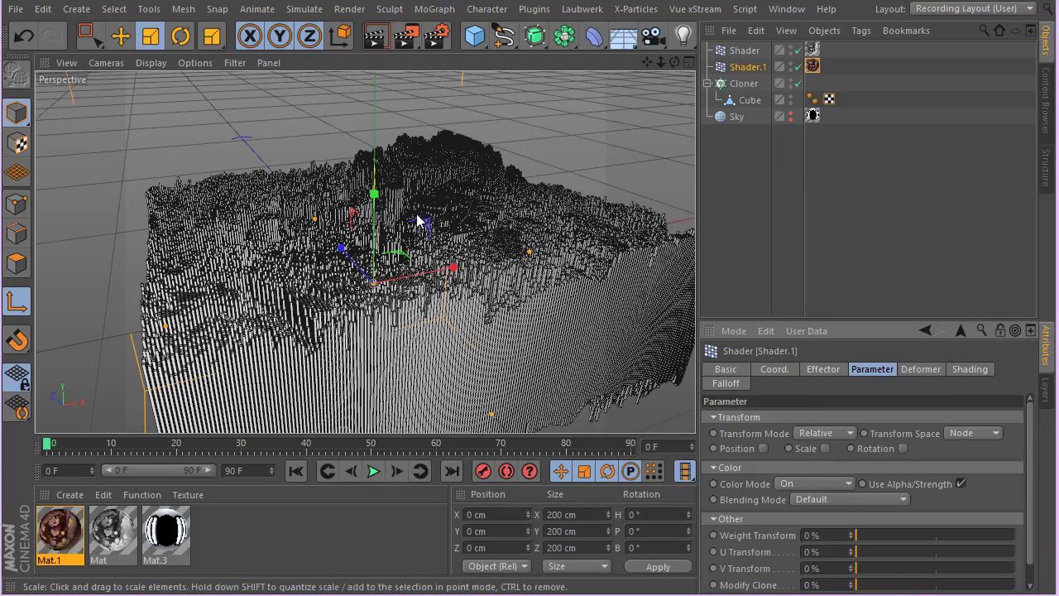
Step: Set the viewport's level of detail to Low and examine the clones from a different angle
right_click_drag(275, 188, 511, 182, "alt")
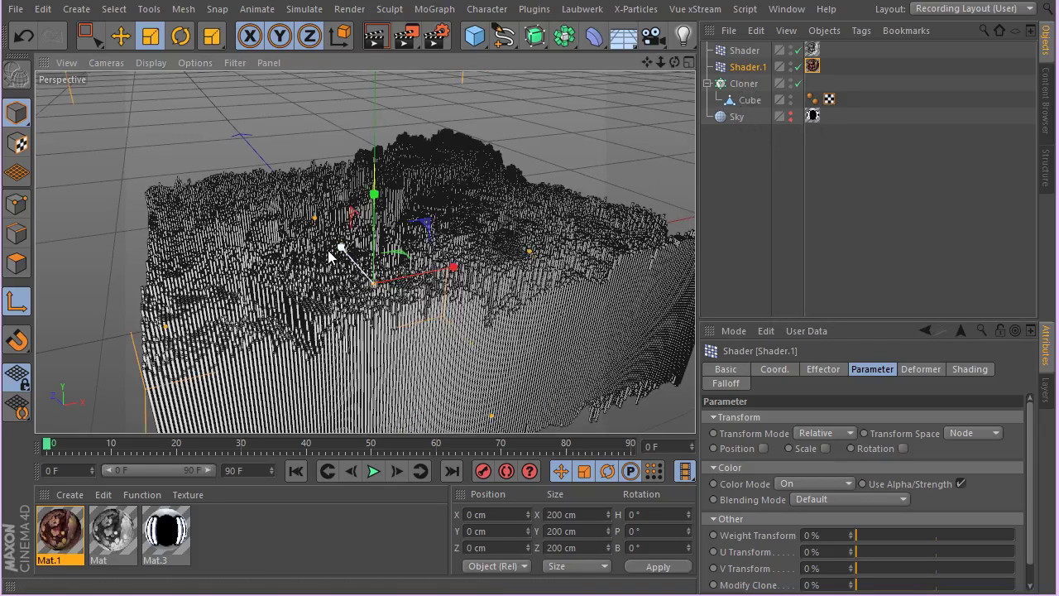
right_click_drag(329, 257, 99, 321, "alt")
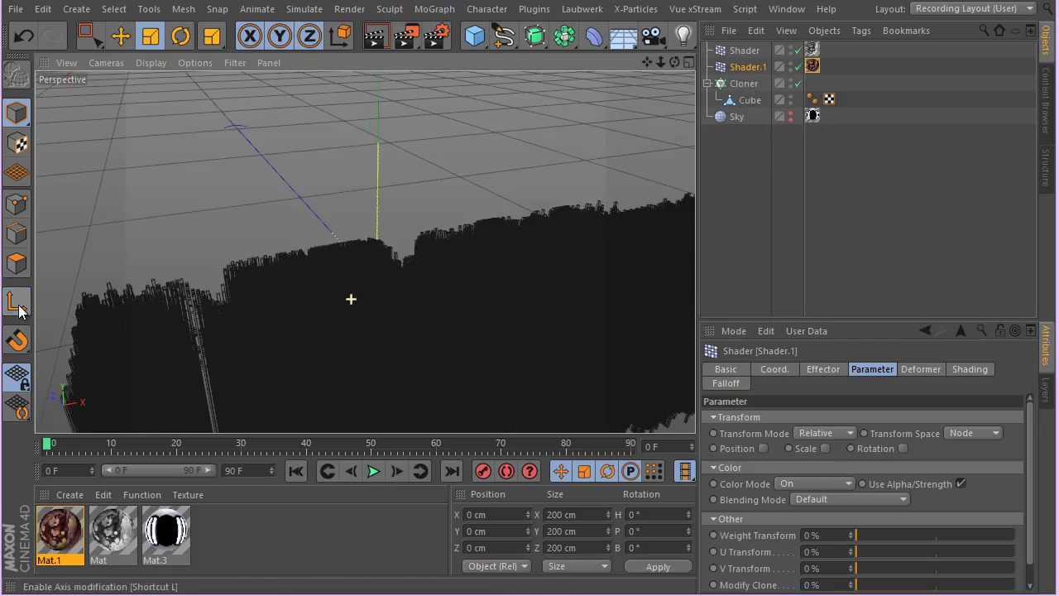
left_click(196, 63)
mouse_move(222, 88)
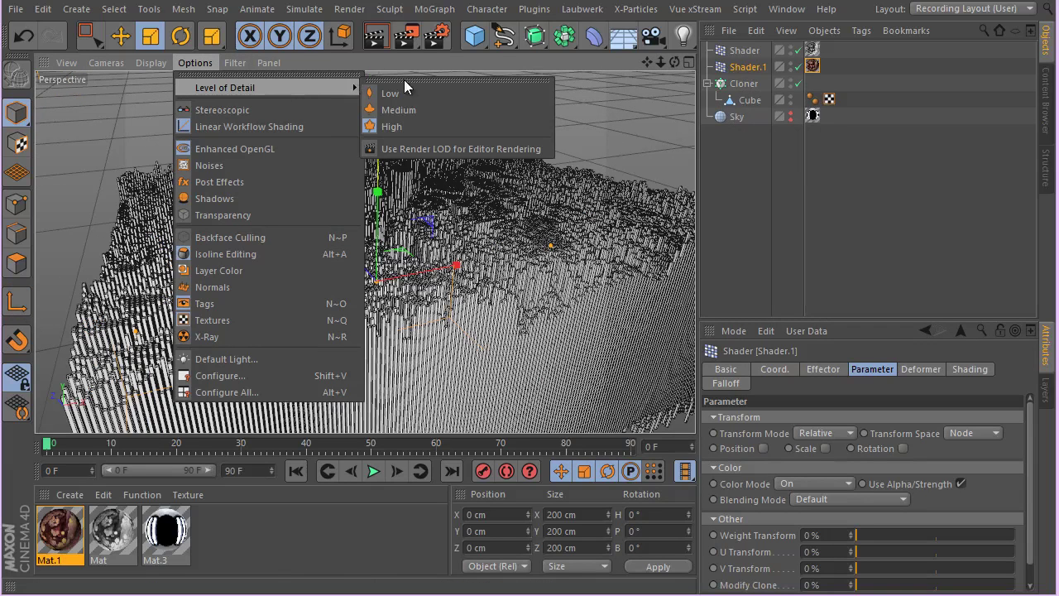
left_click(404, 88)
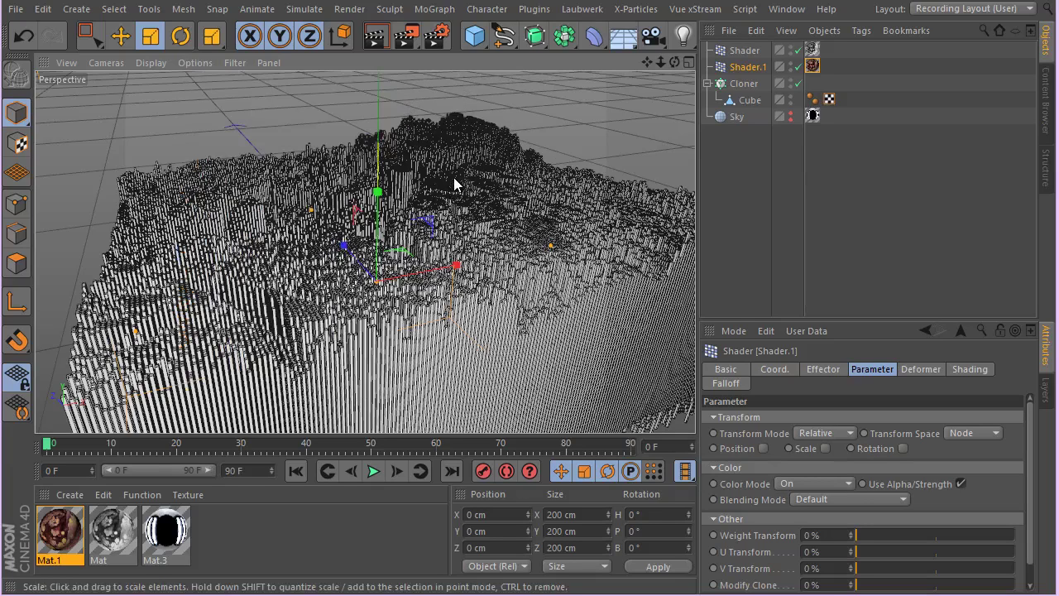
mouse_move(269, 248)
left_mouse_down()
mouse_move(312, 215)
mouse_move(295, 338)
mouse_move(560, 301)
mouse_move(342, 253)
mouse_move(436, 166)
mouse_move(231, 231)
left_mouse_up()
scroll(402, 196, "down", 3)
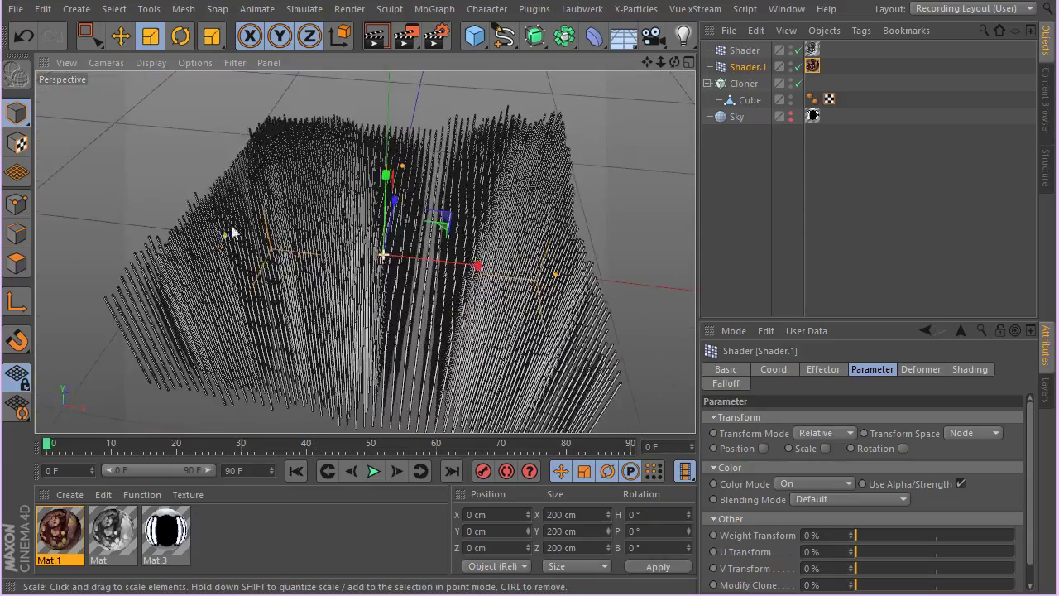
Step: Move Shader.1 above Shader in the Cloner's effectors list and set the Shader effector's Color Mode to Off
left_click(743, 84)
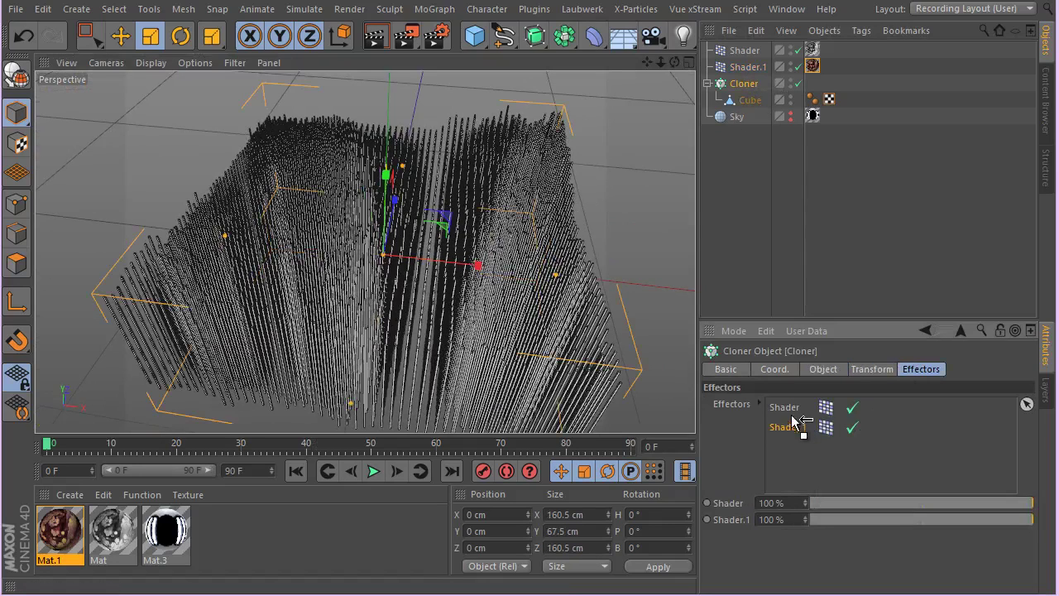
left_click_drag(794, 422, 788, 405)
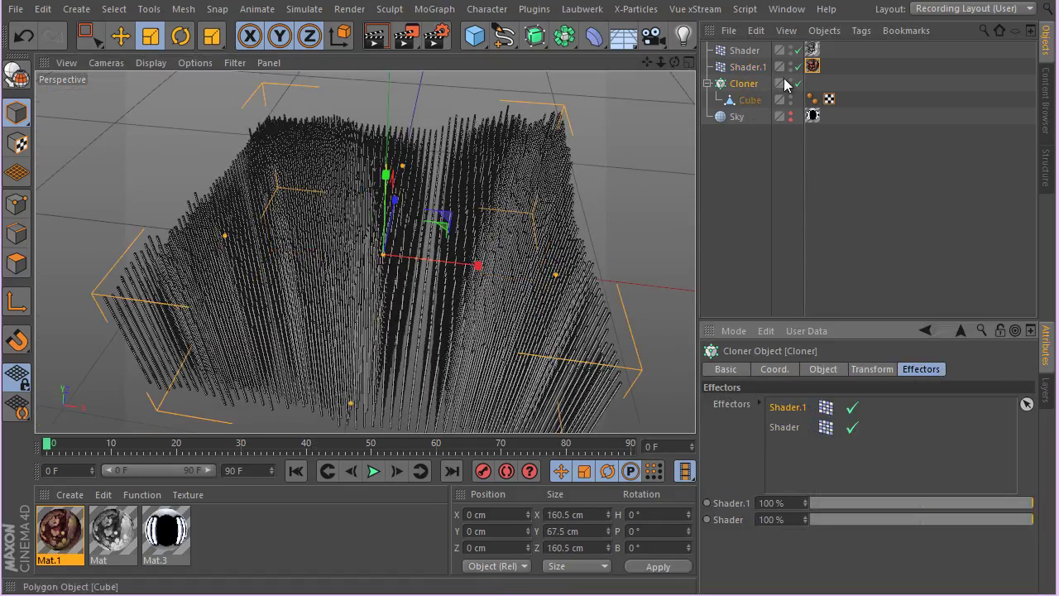
left_click(745, 50)
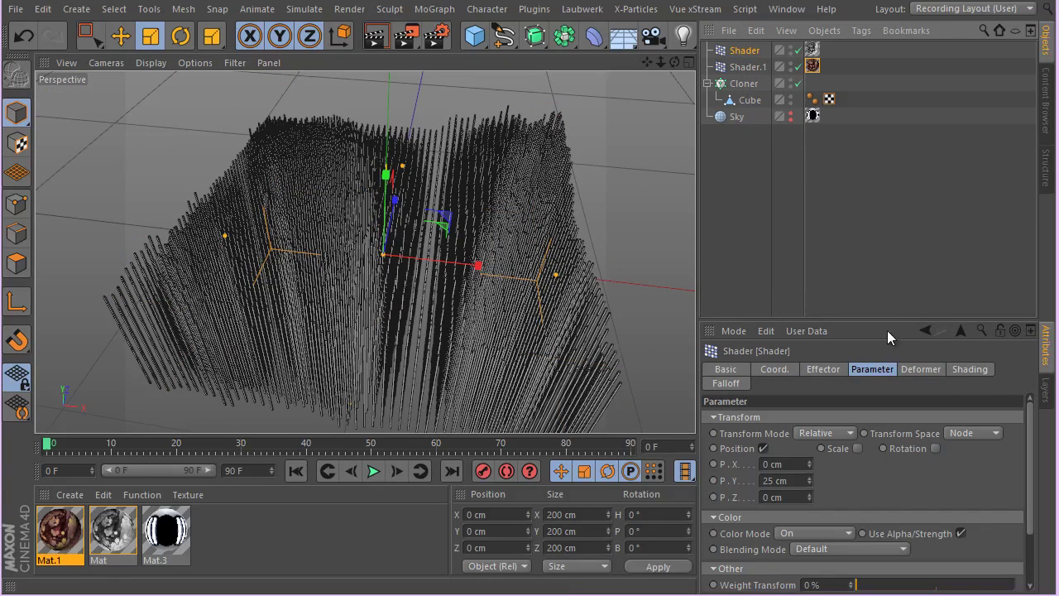
left_click_drag(891, 320, 860, 192)
left_click(812, 405)
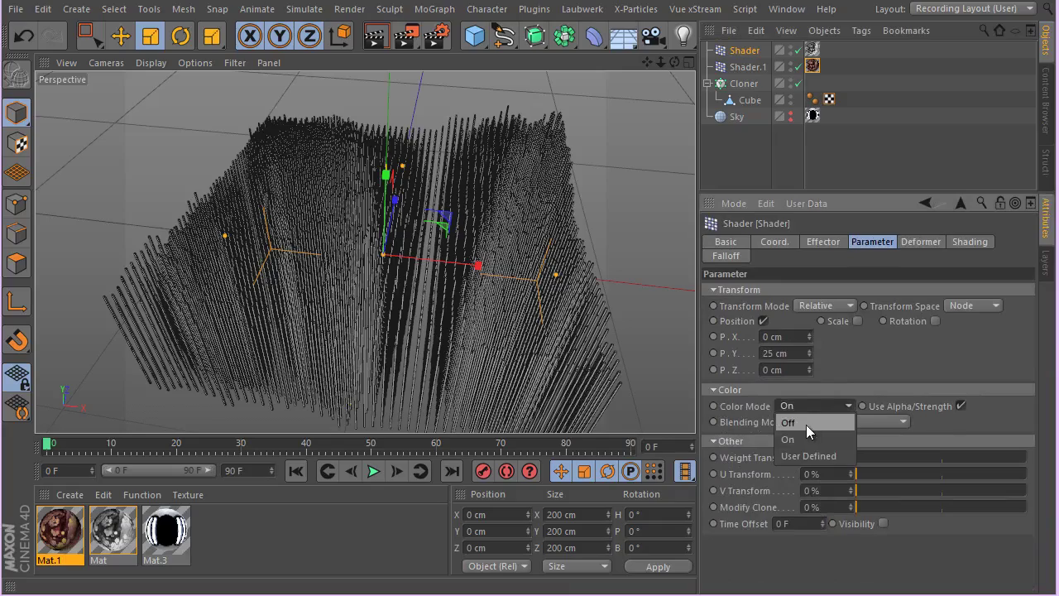
left_click(790, 423)
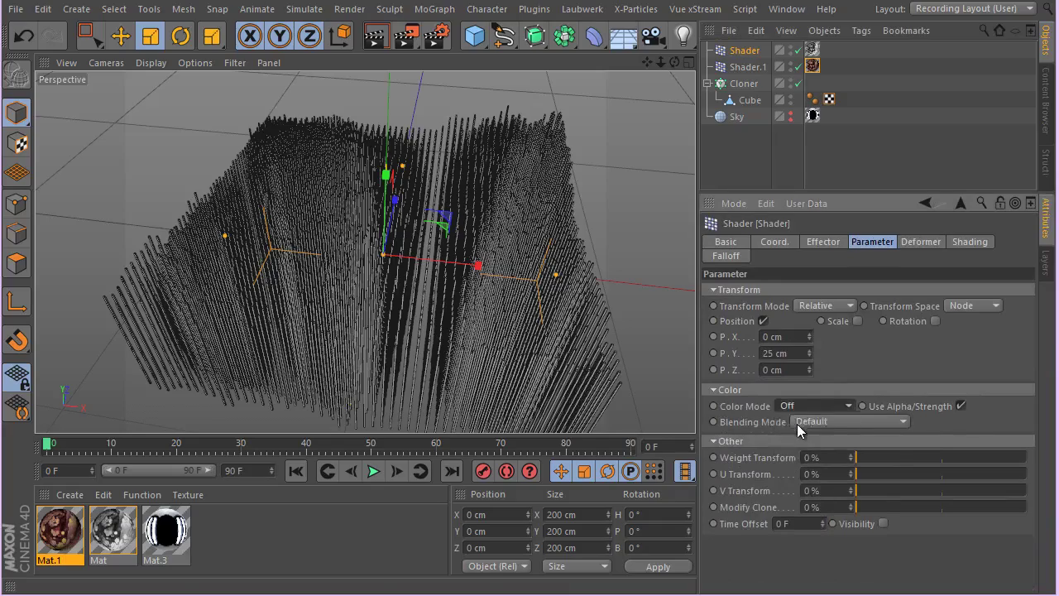
mouse_move(395, 239)
left_mouse_down()
mouse_move(307, 211)
mouse_move(368, 339)
mouse_move(414, 315)
mouse_move(388, 273)
mouse_move(397, 265)
left_mouse_up()
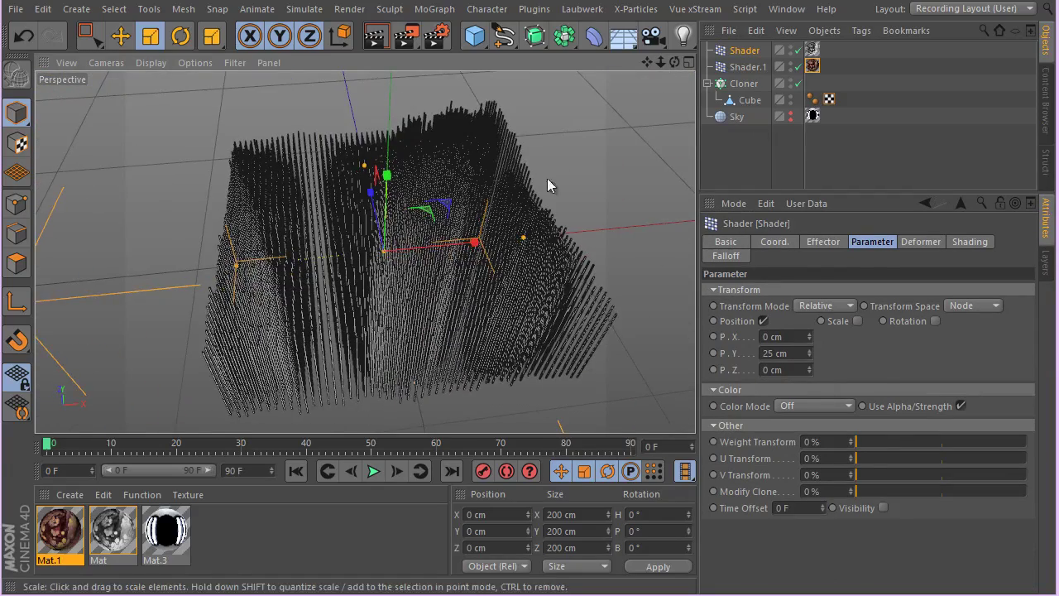
left_click_drag(547, 178, 677, 138, "alt")
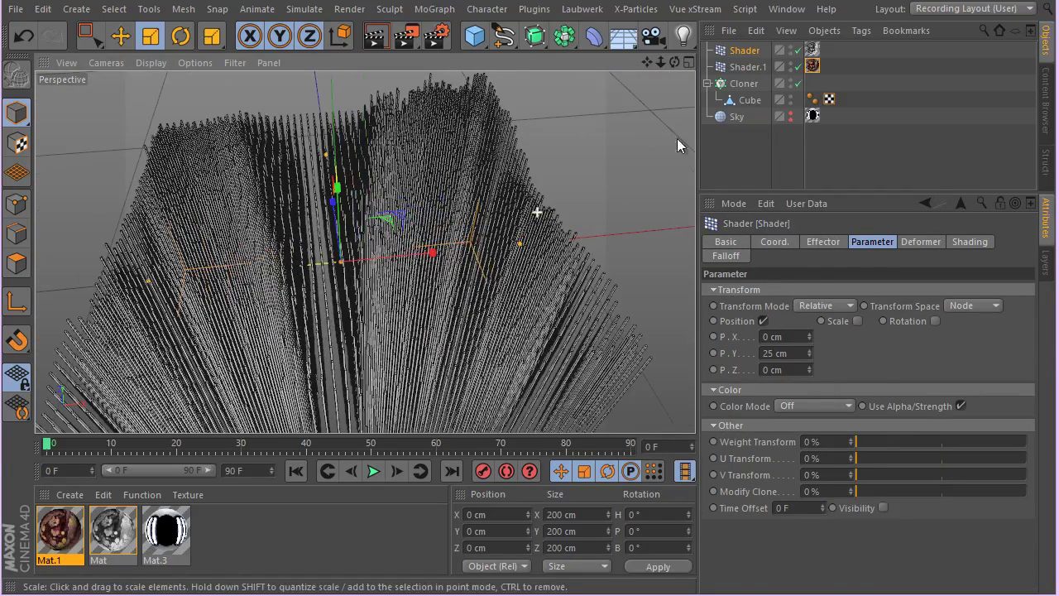
Step: Set the Shader.1 effector's shading channel to Color and inspect the colored clones up close
left_click(747, 67)
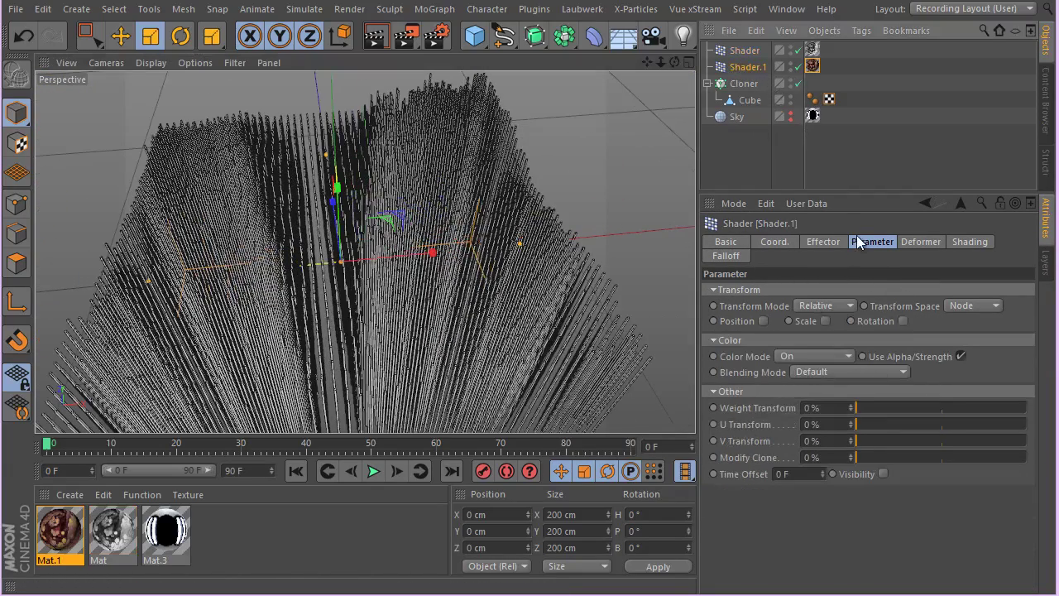
left_click(920, 241)
left_click(947, 240)
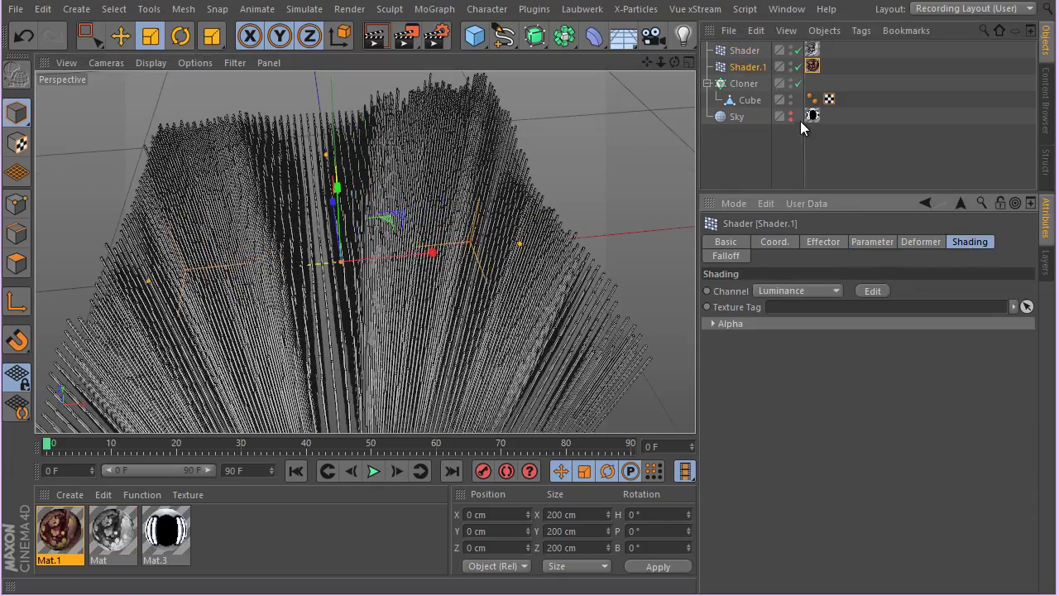
left_click(831, 290)
left_click(822, 306)
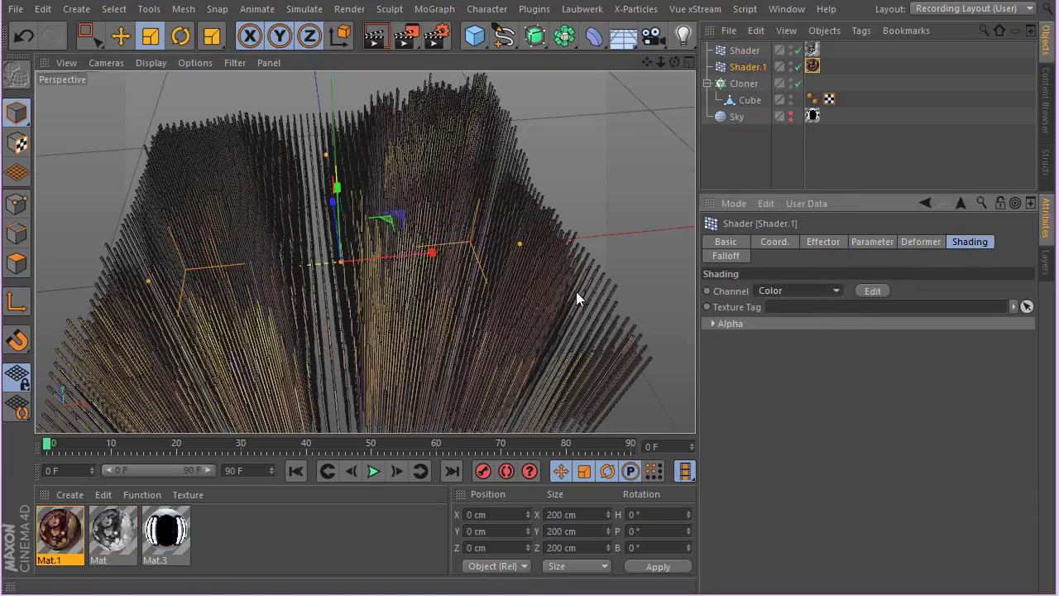
left_click_drag(438, 220, 482, 263, "alt")
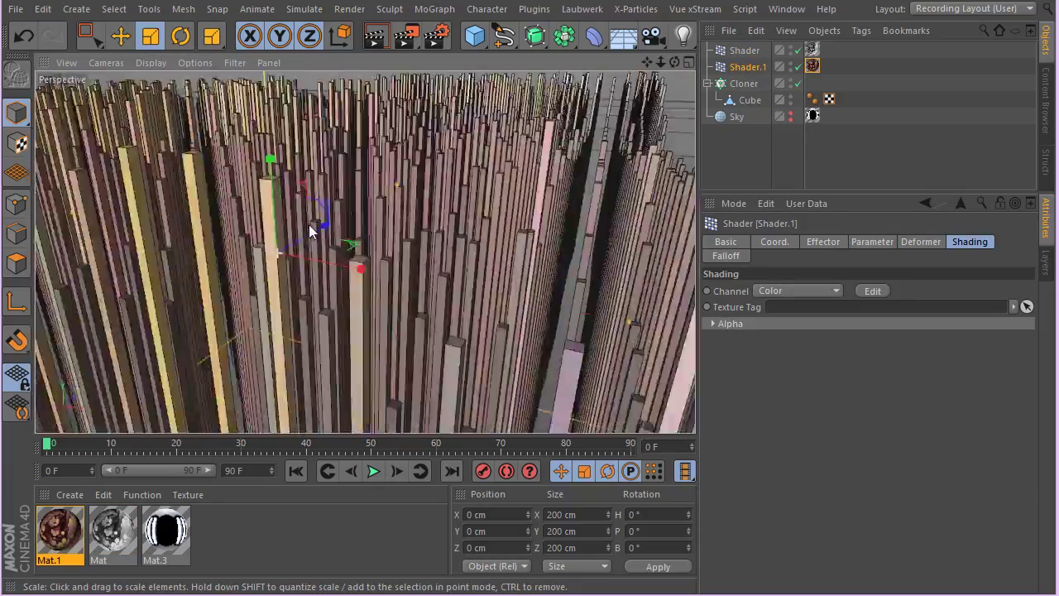
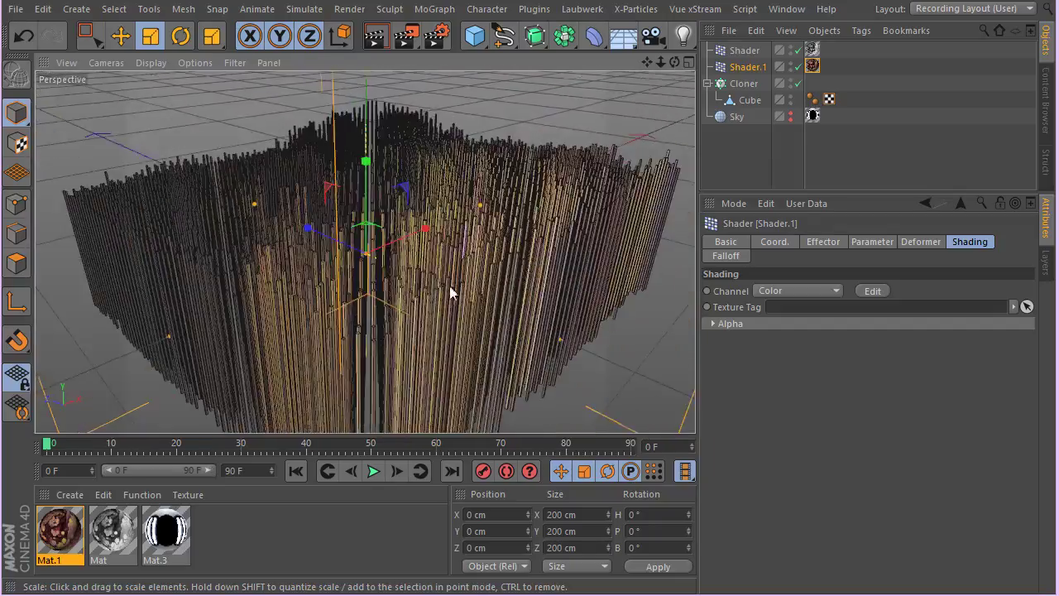
Step: Add a Plane object to the scene and view how it cuts through the clones
left_click_drag(477, 40, 594, 93)
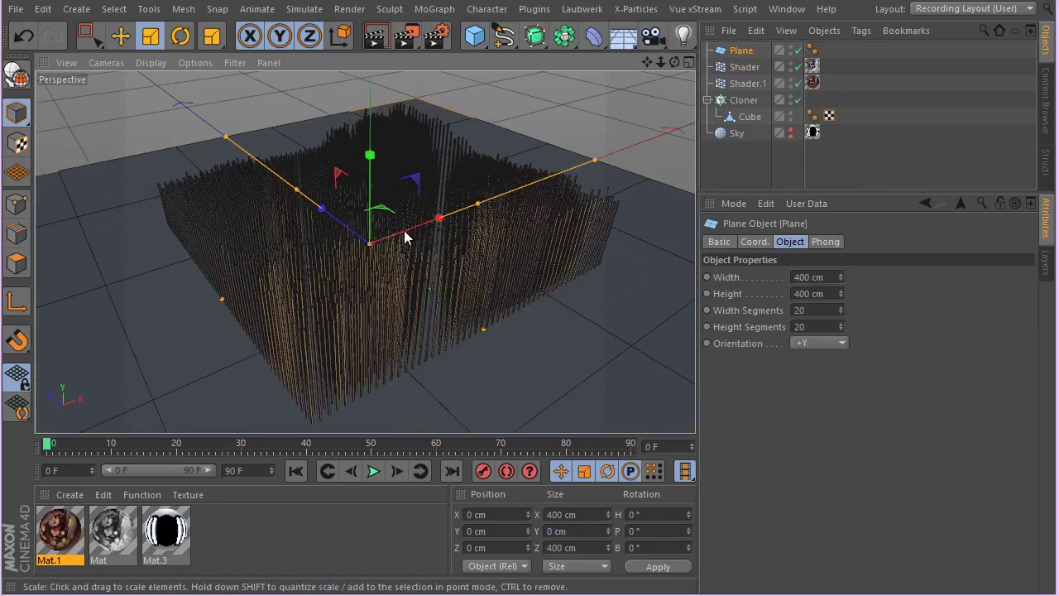
left_click_drag(323, 208, 248, 194, "alt")
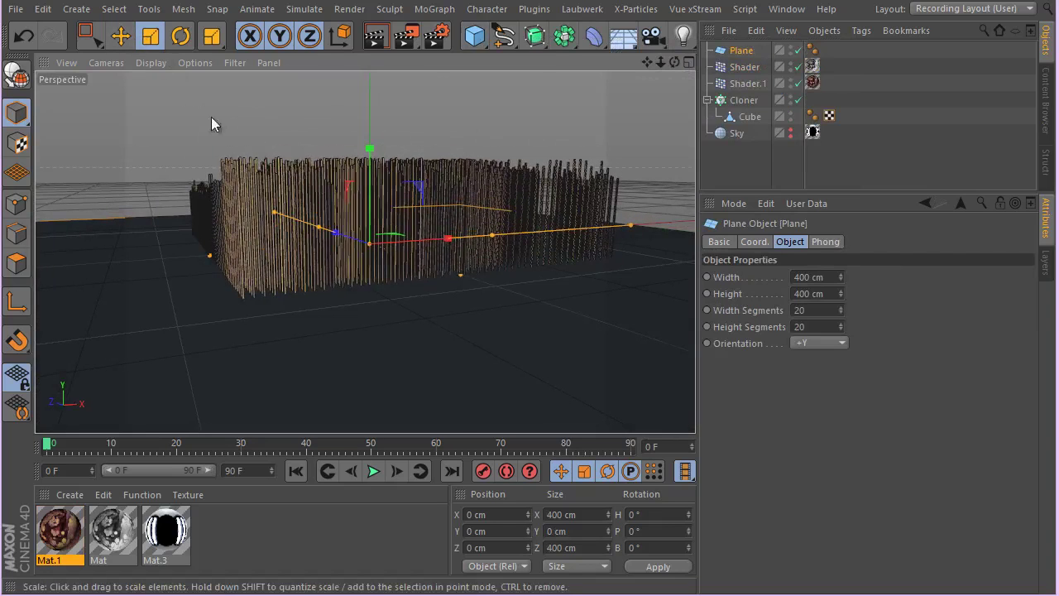
left_click(128, 40)
left_click_drag(169, 116, 435, 137)
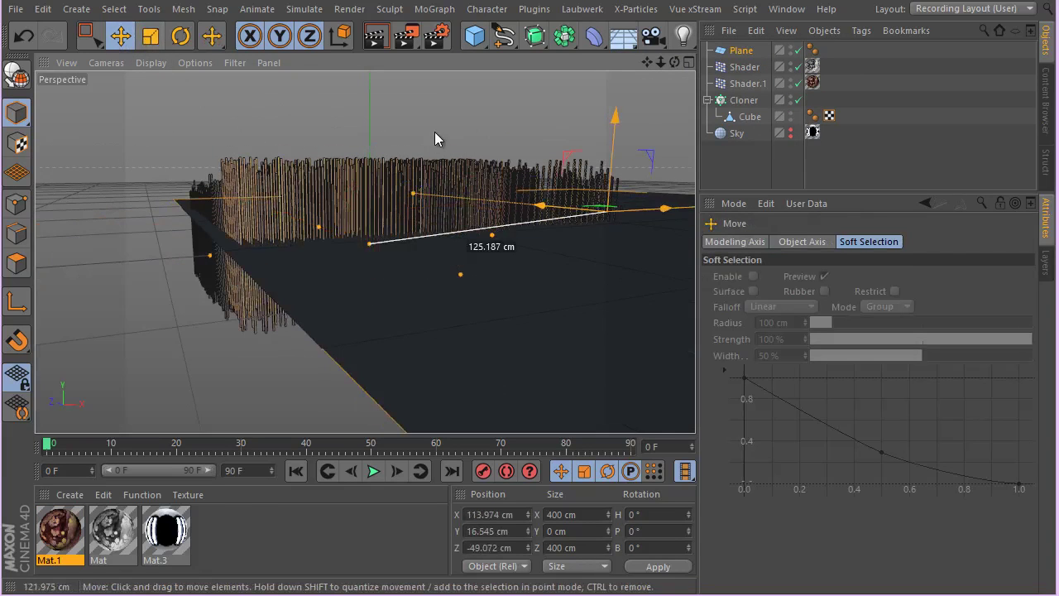
key("ctrl+z")
Step: Scale the plane up uniformly to about 765 cm in width and depth around the clones
left_click_drag(300, 225, 183, 49, "alt")
left_click(151, 36)
left_click_drag(430, 157, 575, 290)
left_click_drag(84, 233, 314, 142, "alt")
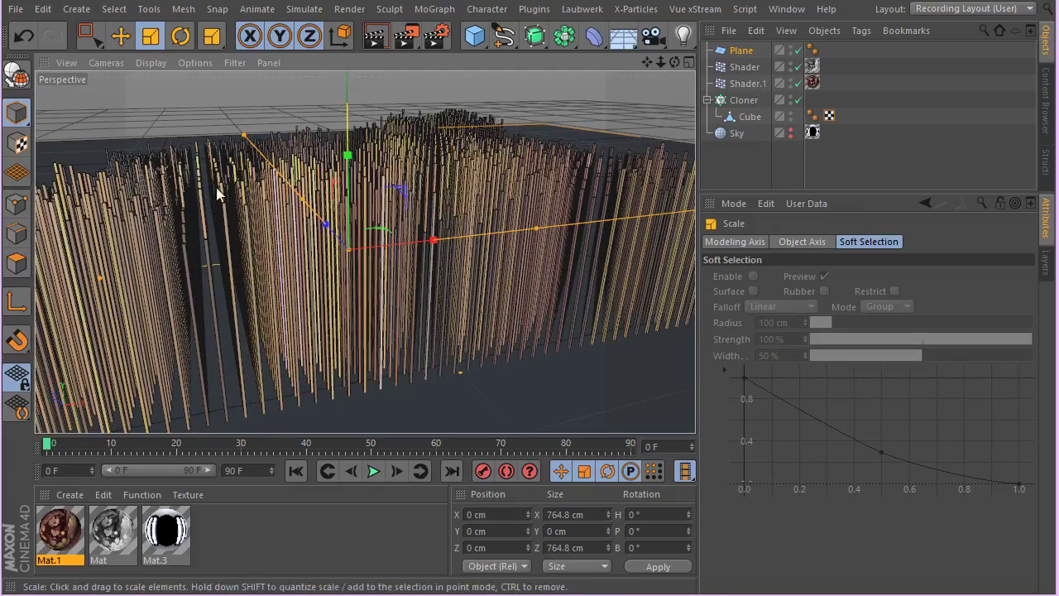
Step: Raise the plane to about 18 cm in Y using the Front view and check it in perspective
middle_click(220, 196)
middle_click(461, 314)
scroll(400, 248, "up", 5)
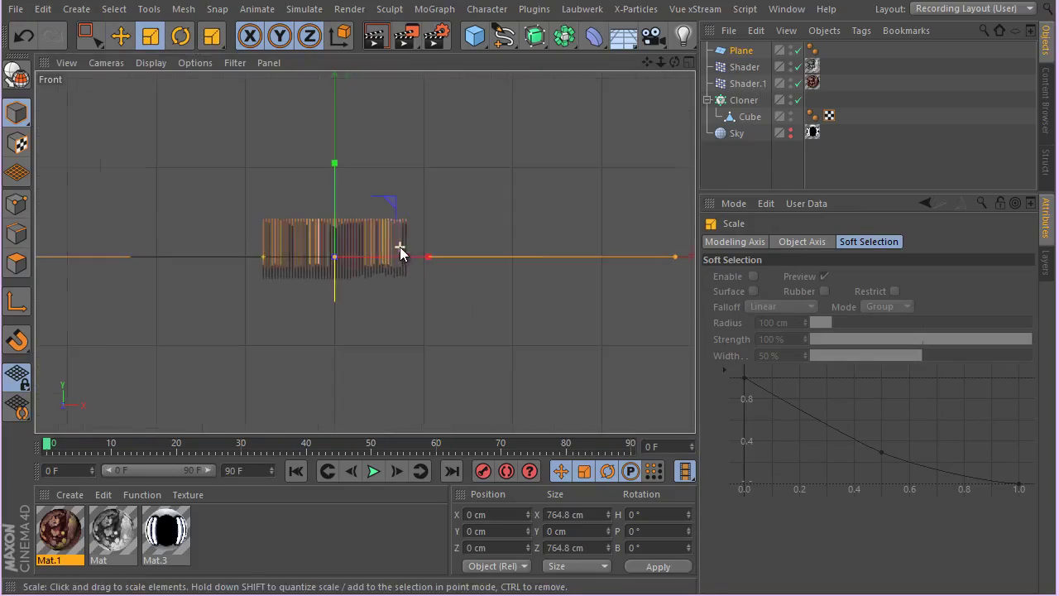
left_click(120, 35)
middle_click_drag(279, 208, 322, 236, "alt")
scroll(321, 230, "up", 4)
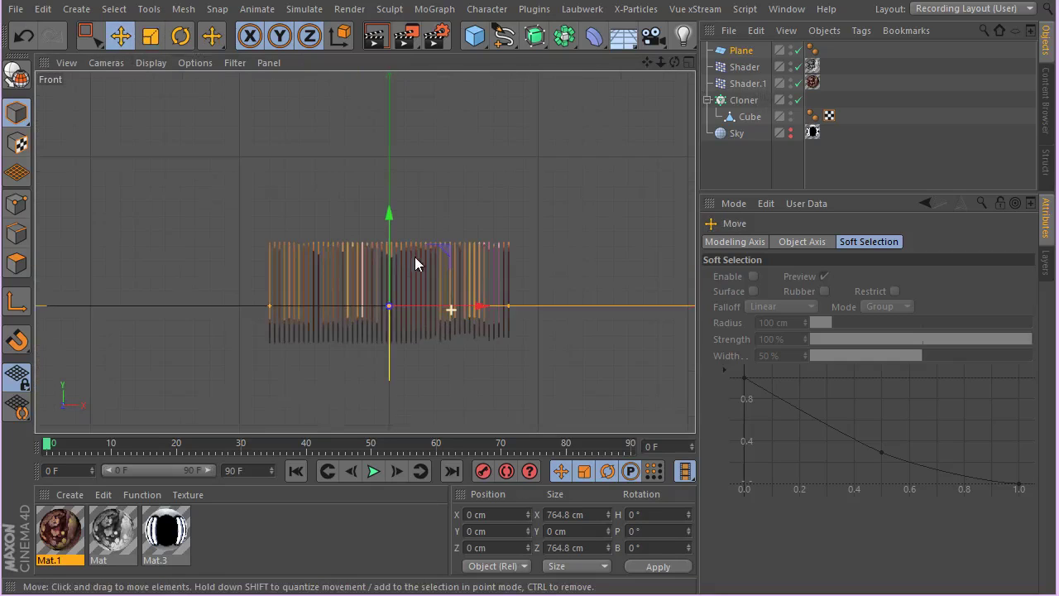
left_click_drag(381, 257, 390, 221)
middle_click(389, 221)
middle_click(288, 207)
left_click_drag(287, 208, 557, 295, "alt")
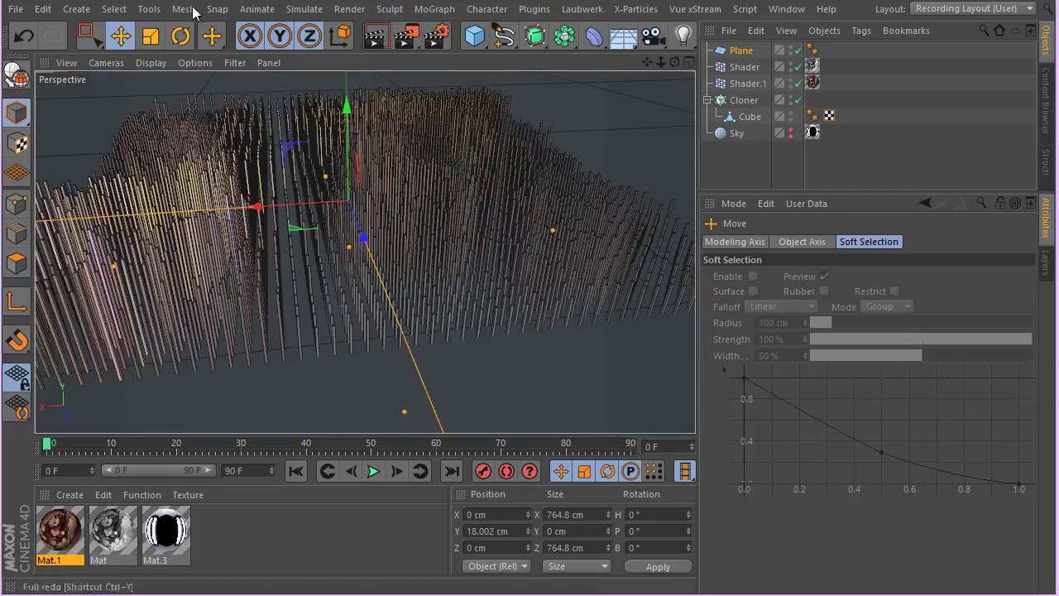
Step: Set the perspective viewport's level of detail to High
left_click(196, 62)
mouse_move(271, 95)
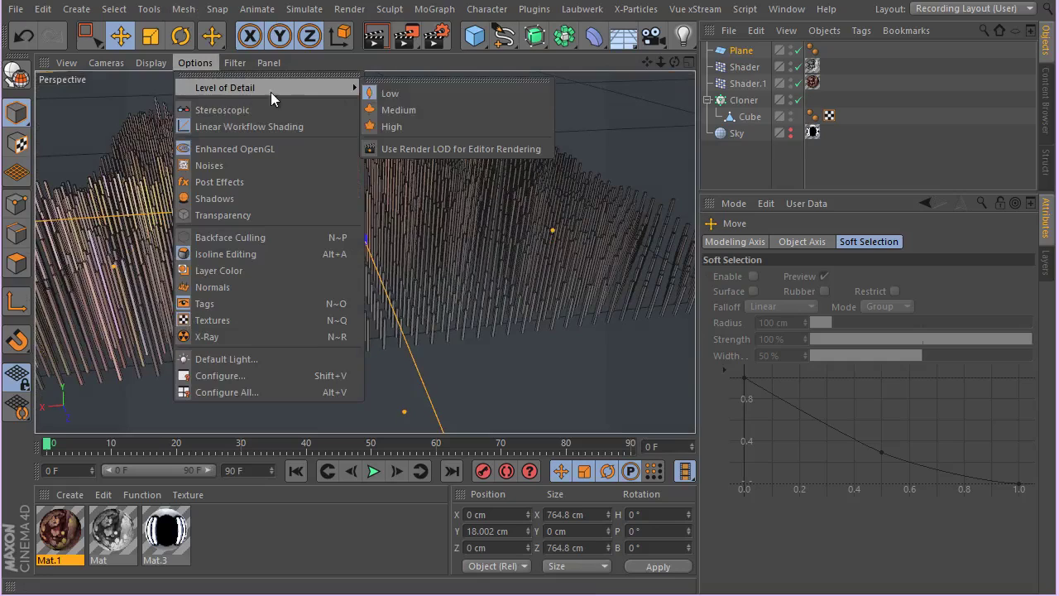
left_click(457, 125)
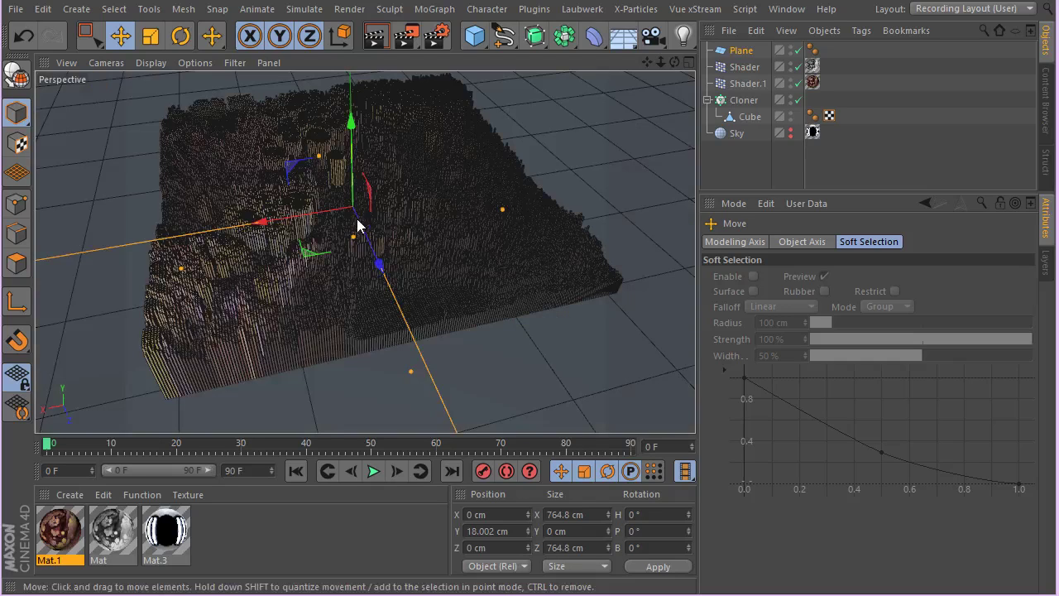
Step: Try the Render Instances option on the Cloner and switch it off again
left_click(743, 100)
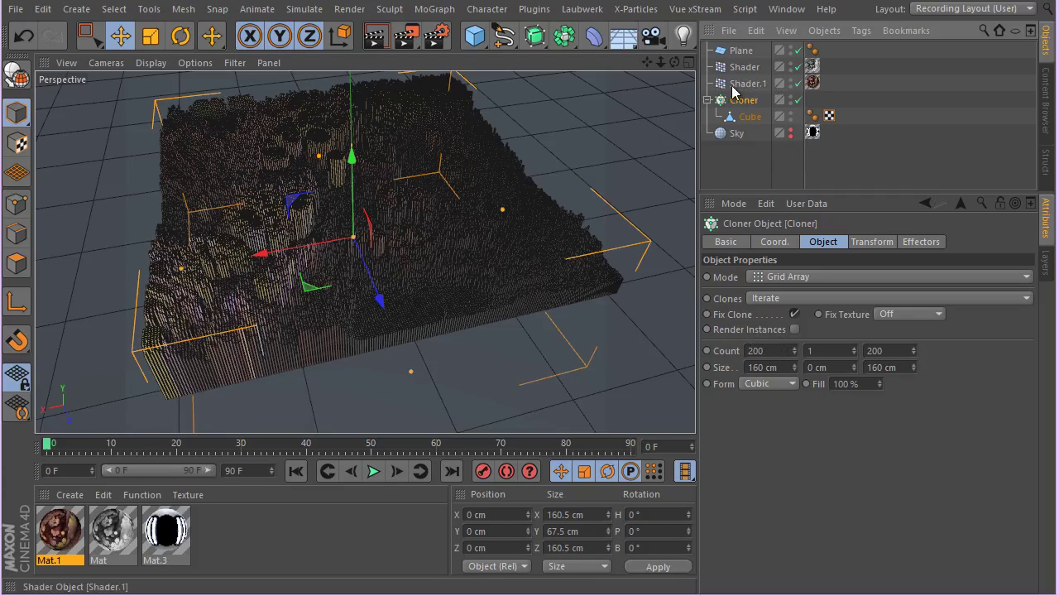
left_click(794, 329)
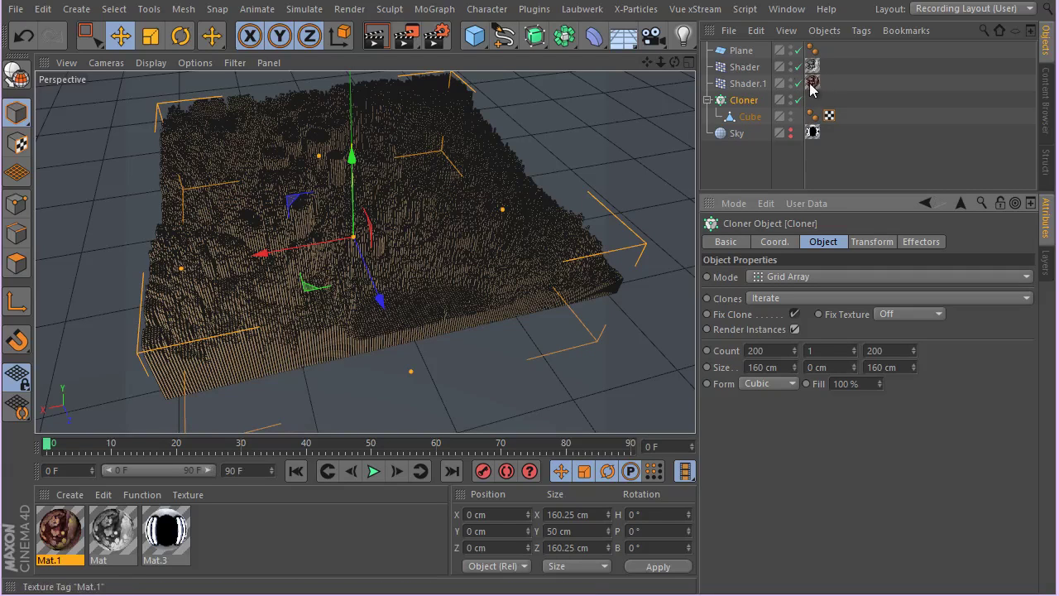
left_click(794, 328)
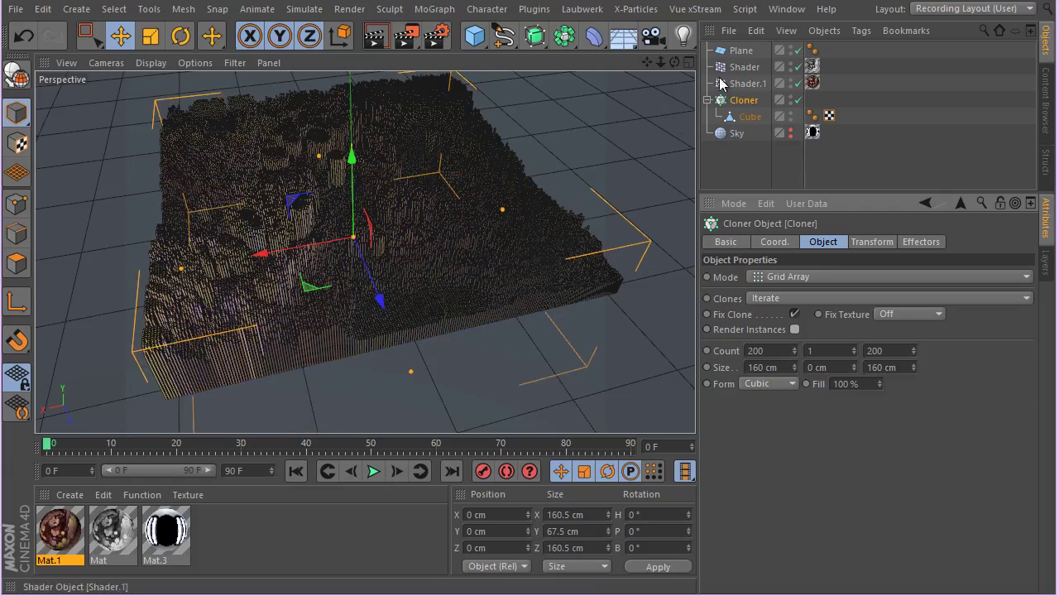
Step: Raise the plane to about 26.3 cm in Y and view the clones from another angle
left_click(739, 51)
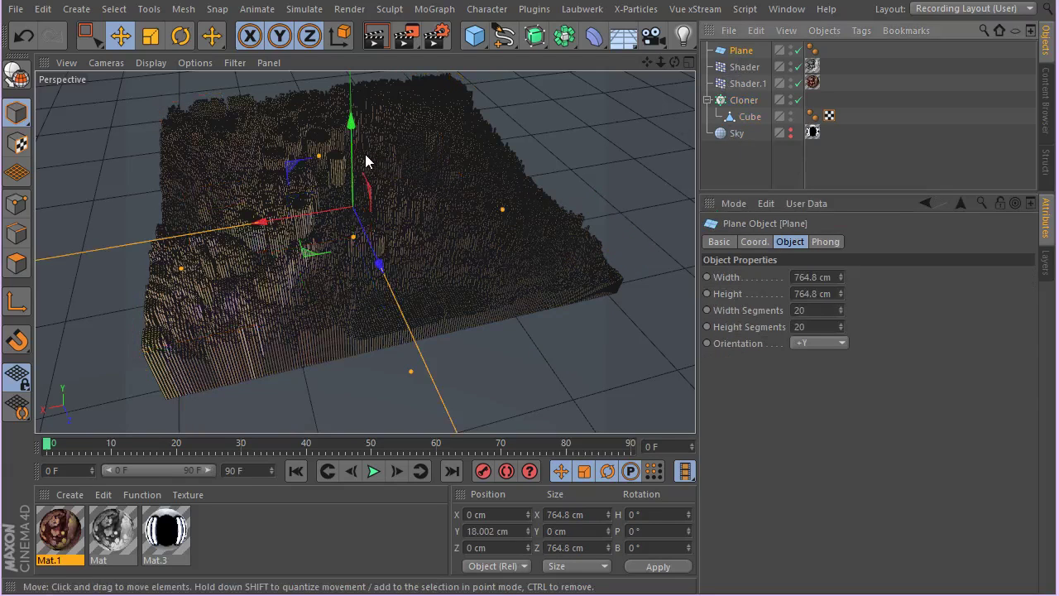
left_click_drag(349, 127, 356, 114)
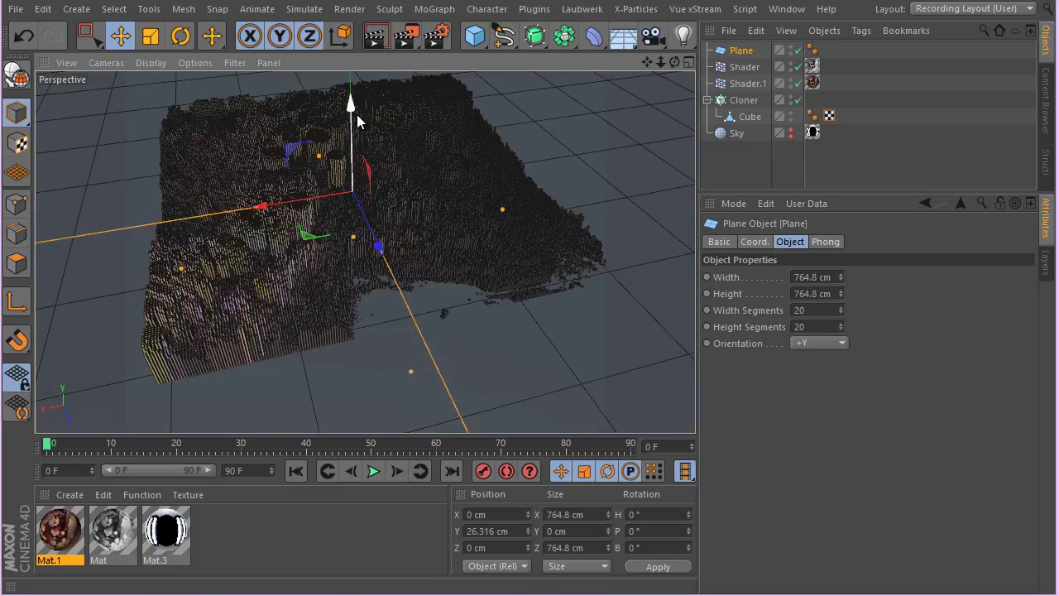
mouse_move(385, 203)
left_mouse_down("alt")
mouse_move(453, 151)
mouse_move(470, 190)
mouse_move(501, 169)
left_mouse_up("alt")
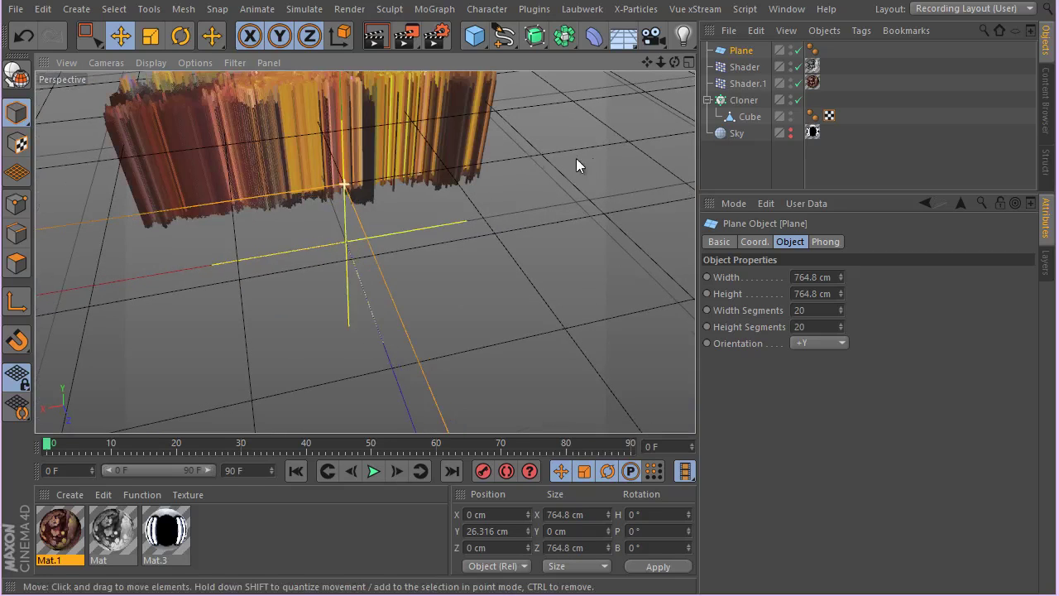
Step: Add a camera to the scene and set the viewport's level of detail to Low
left_click(651, 36)
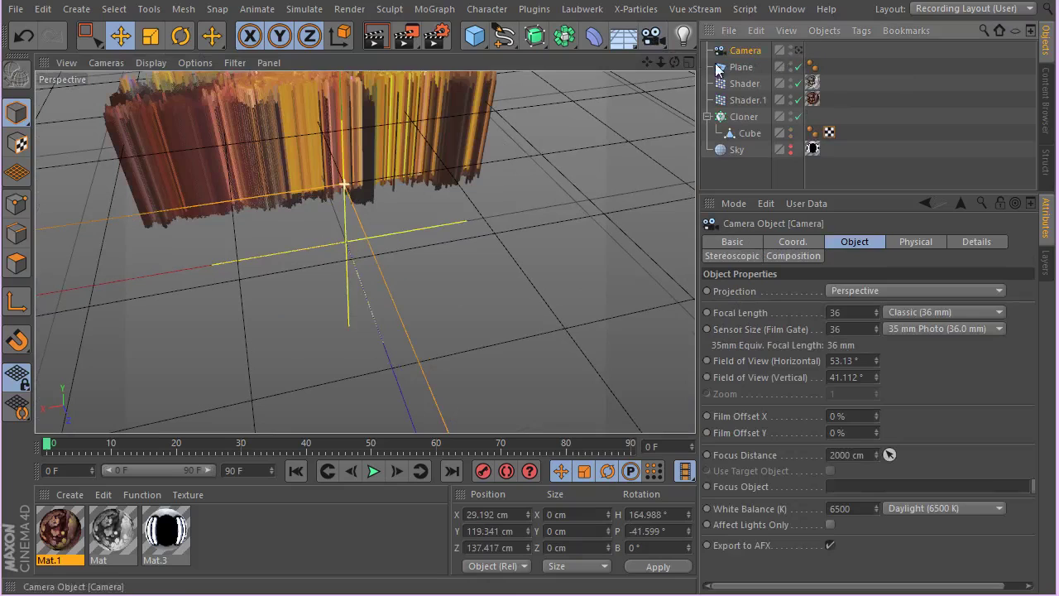
left_click(194, 62)
mouse_move(332, 88)
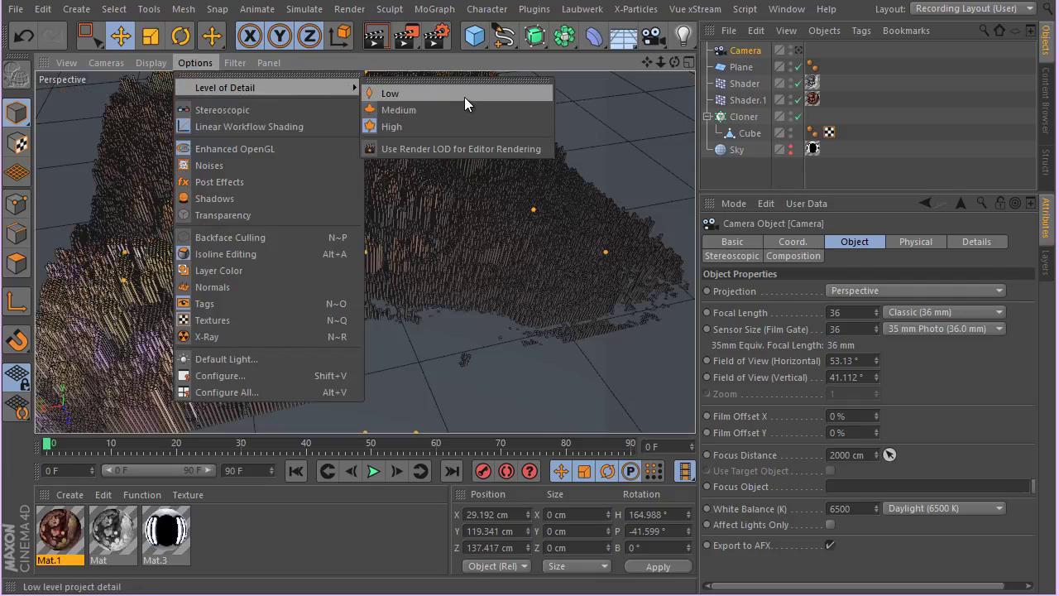
left_click(464, 96)
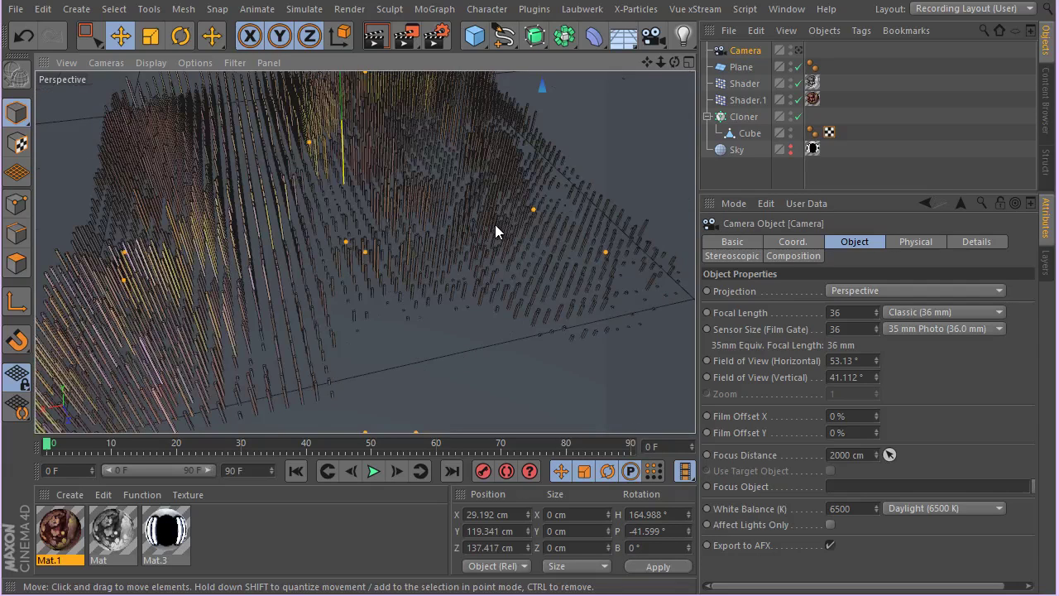
Step: Look through the new camera and orbit it to a lower view across the clones
mouse_move(504, 220)
left_mouse_down("alt")
mouse_move(426, 218)
mouse_move(326, 161)
mouse_move(553, 127)
left_mouse_up("alt")
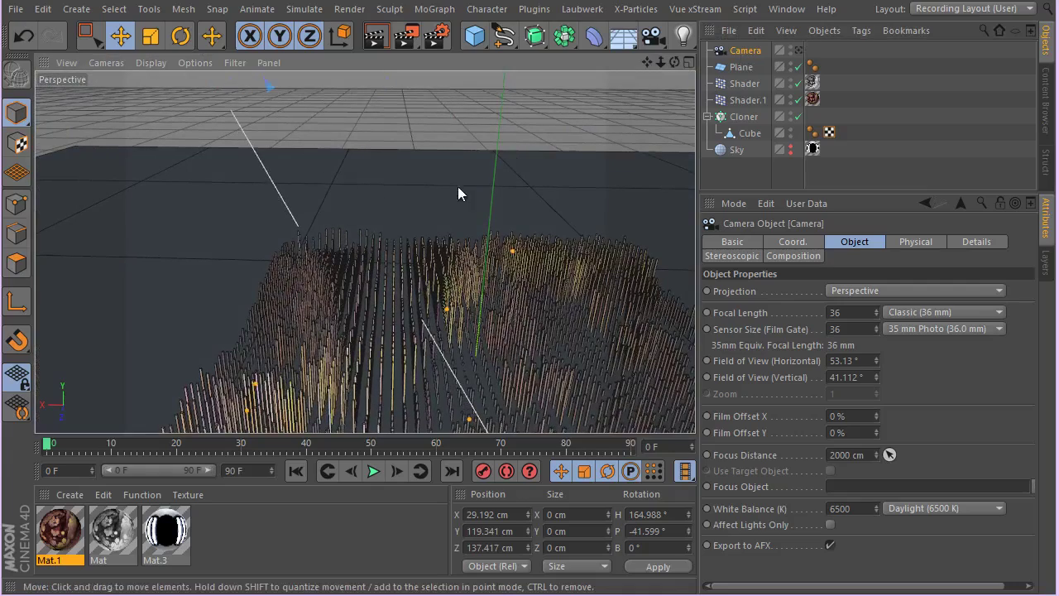
left_click(253, 128)
left_click_drag(252, 128, 405, 203, "alt")
left_click(798, 50)
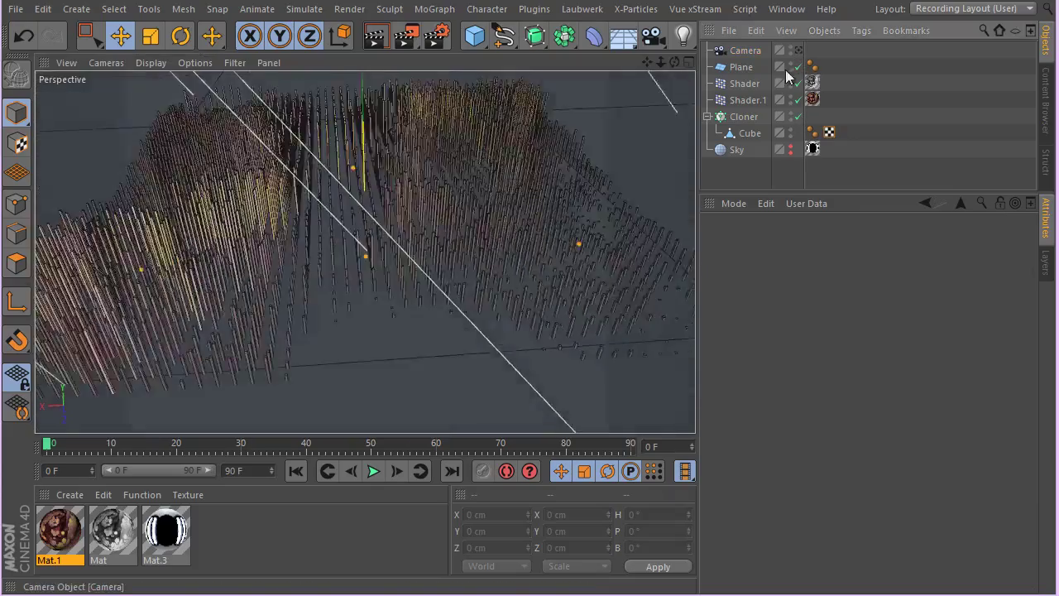
left_click_drag(529, 245, 463, 182, "alt")
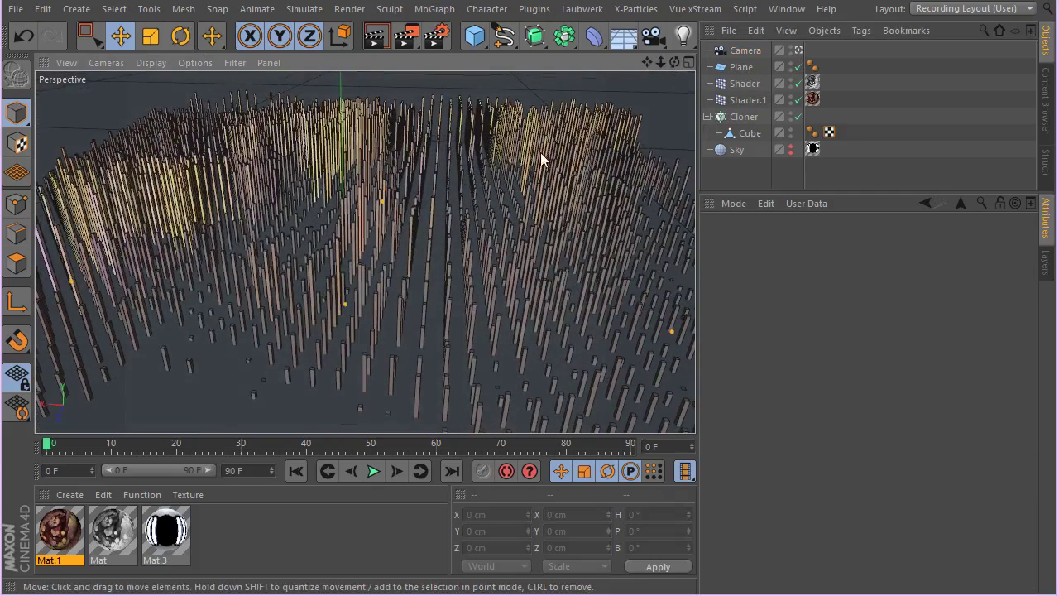
Step: Set the camera's focal length to 75 mm and reposition it for a closer view of the clones
left_click(765, 53)
left_click(848, 328)
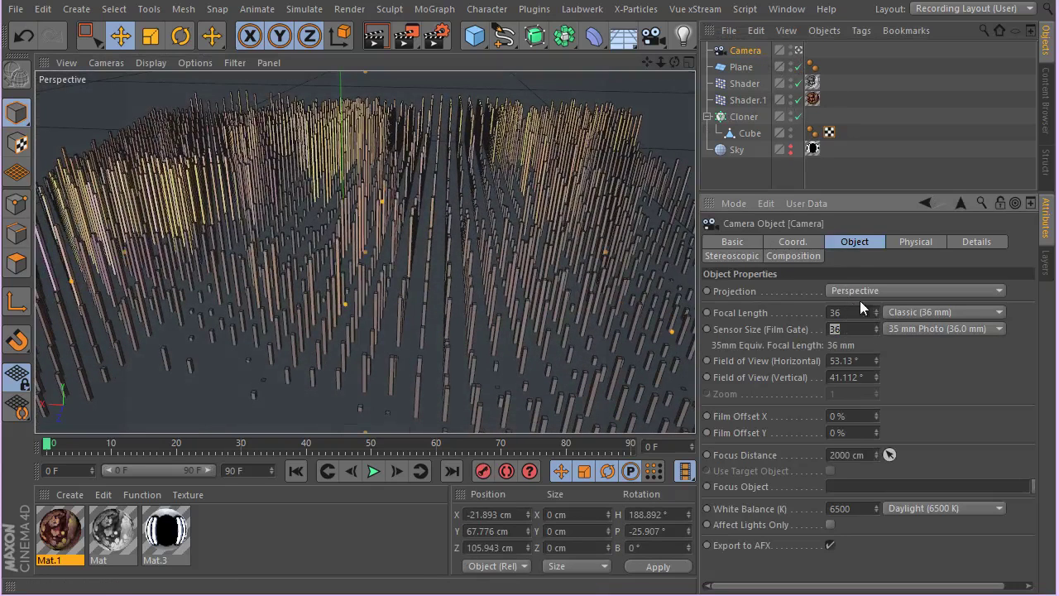
left_click(850, 312)
type("75")
key("Return")
scroll(505, 254, "down", 5)
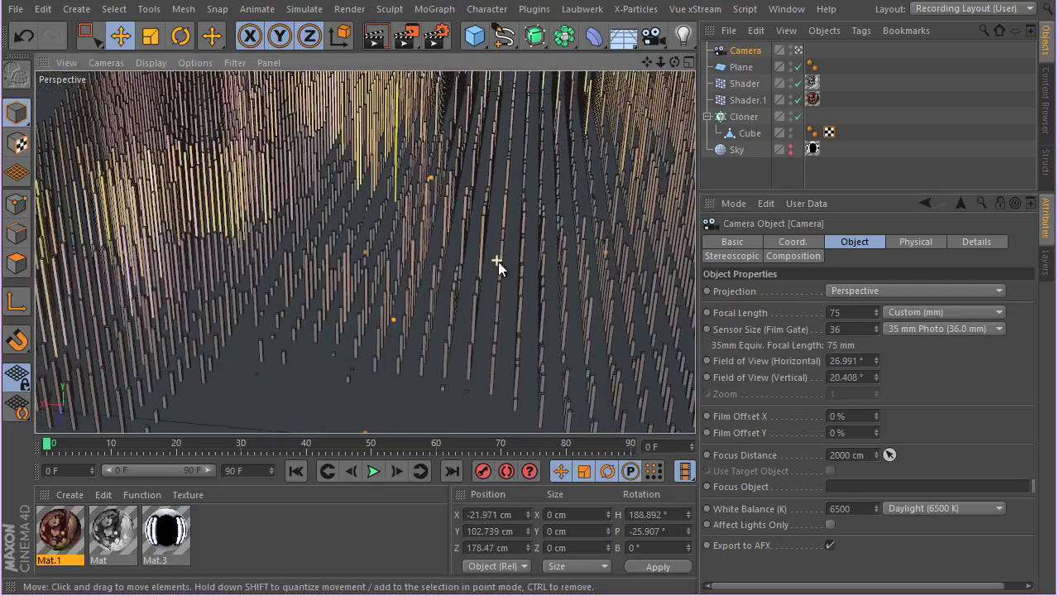
left_click_drag(449, 292, 259, 225, "alt")
middle_click_drag(259, 222, 357, 102, "alt")
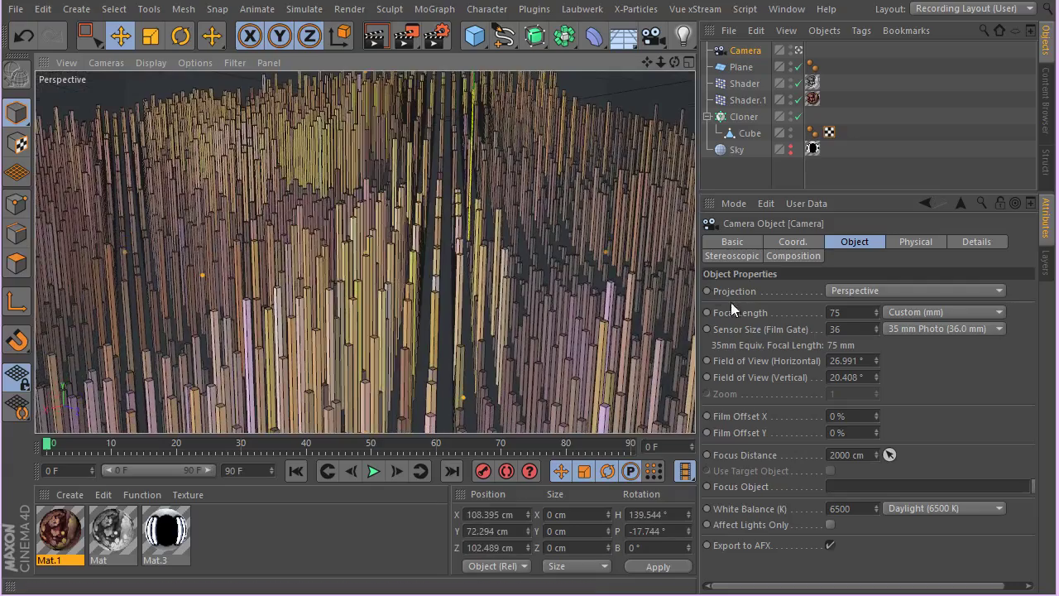
Step: Set the camera's focal length to 50 mm and reframe the clones from a higher angle
left_click(848, 313)
type("50")
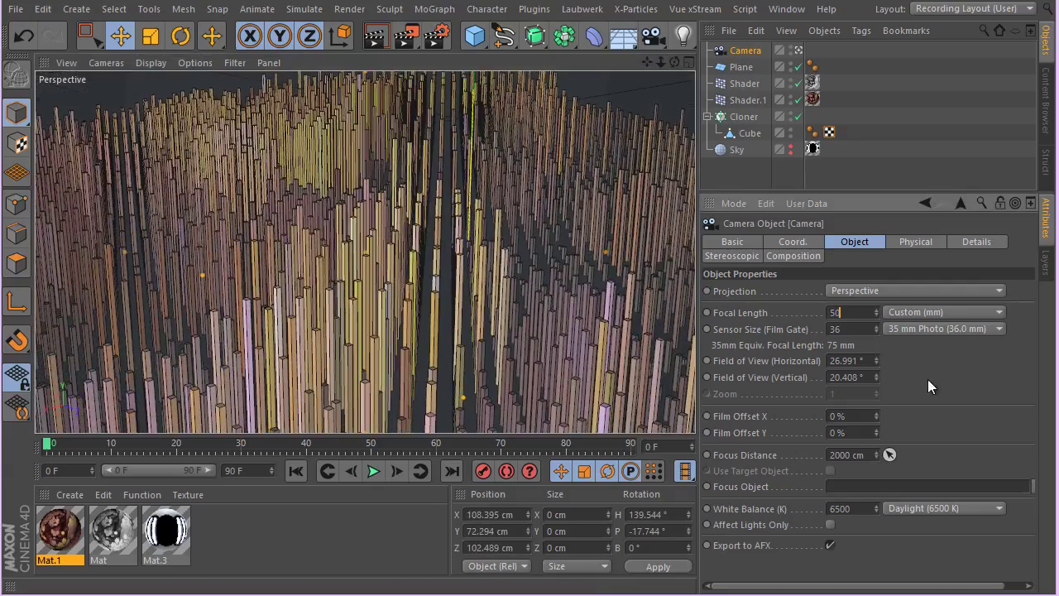
key("Return")
middle_click_drag(364, 281, 383, 259, "alt")
left_click_drag(383, 259, 437, 311, "alt")
Step: Set the camera's bank rotation to 10° and reframe the tilted view of the clones
left_click(790, 243)
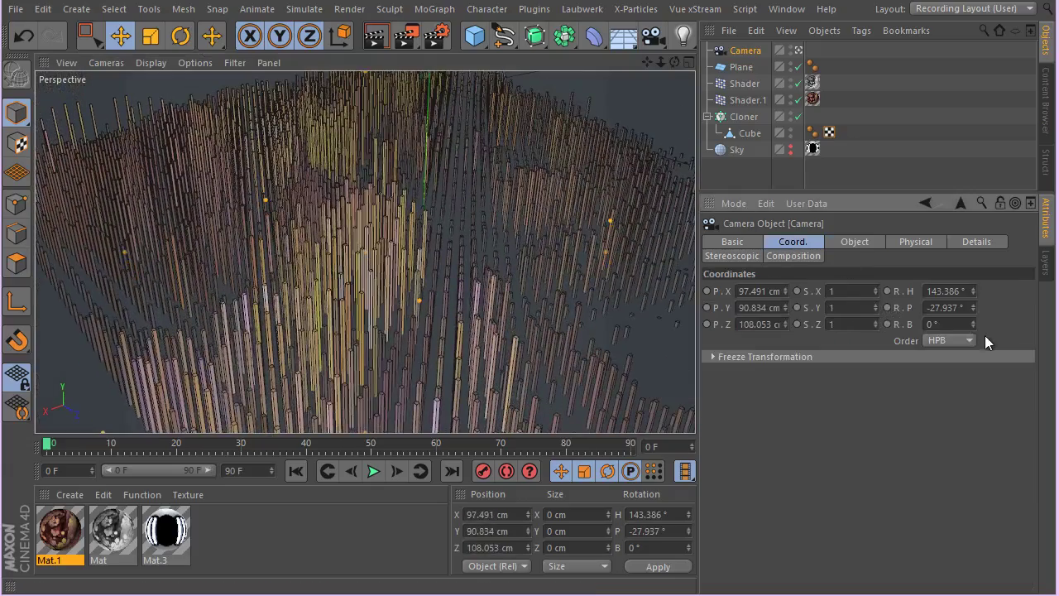
left_click_drag(979, 323, 978, 322)
left_click_drag(498, 294, 519, 222, "alt")
middle_click_drag(519, 222, 536, 222, "alt")
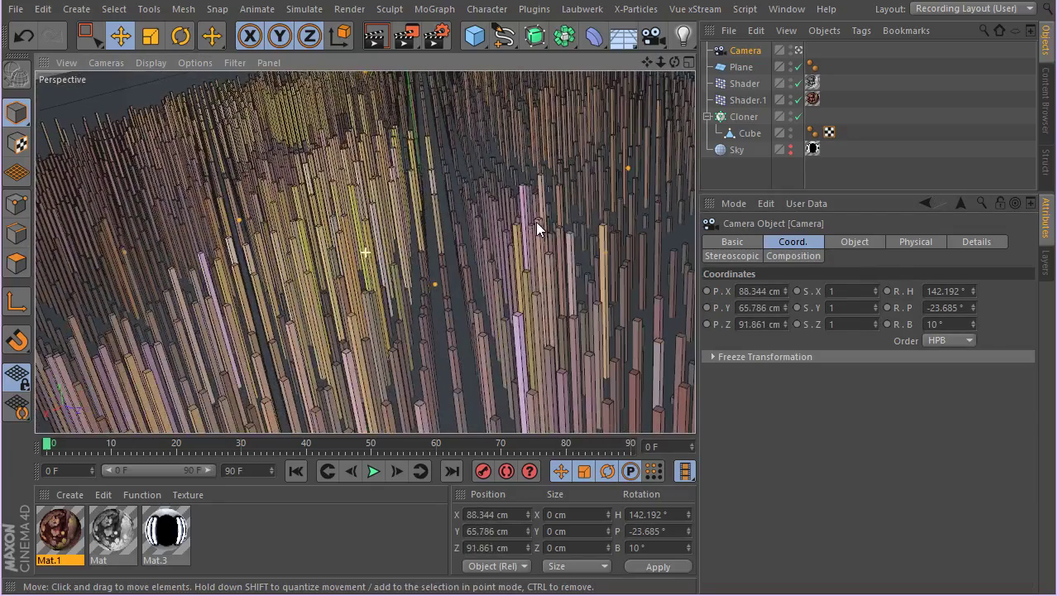
scroll(492, 267, "down", 5)
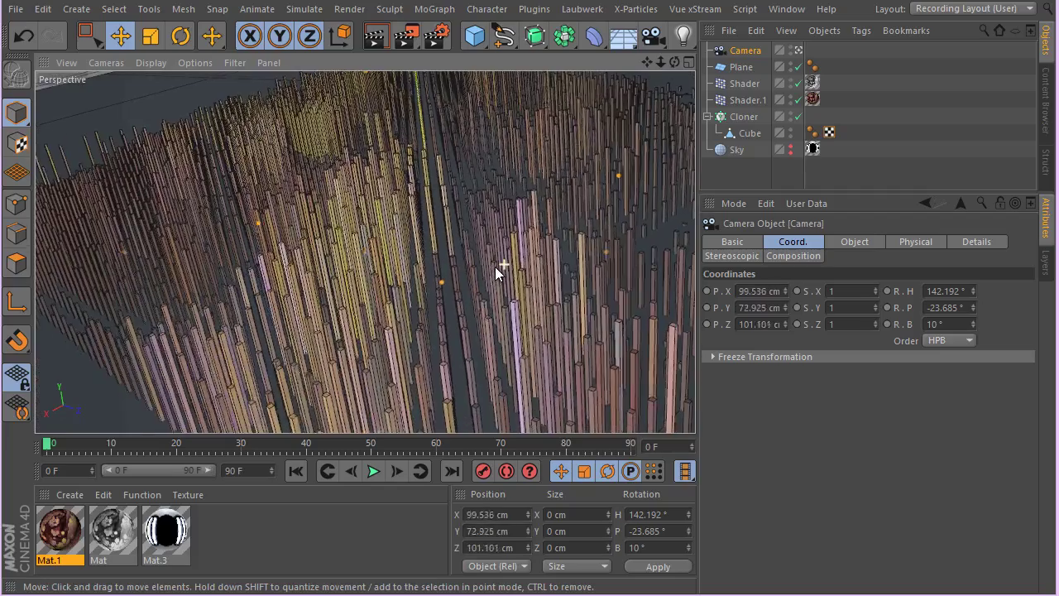
Step: Set the camera viewport's level of detail back to High
left_click(195, 63)
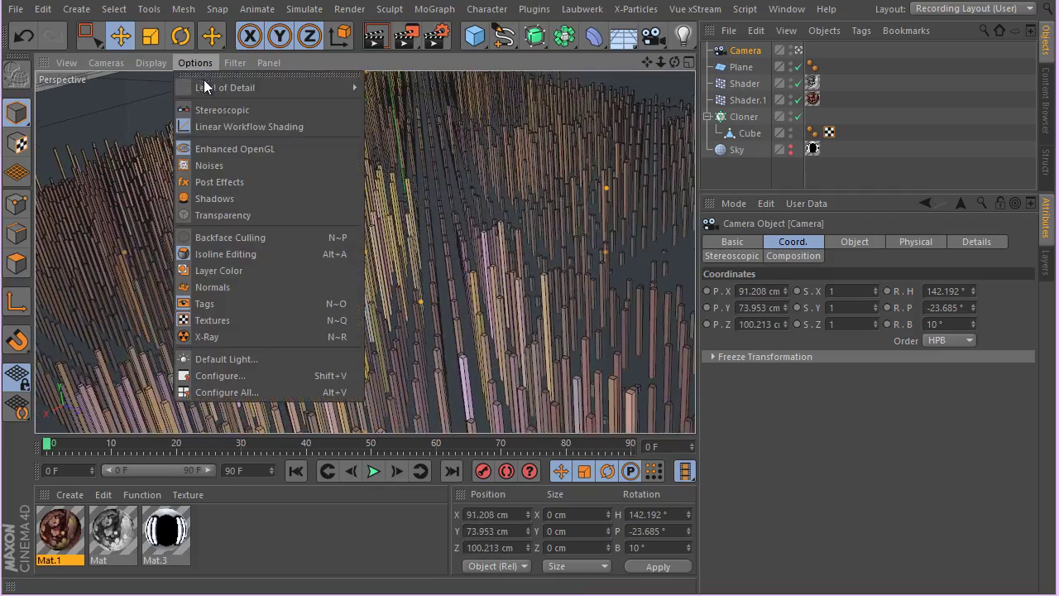
mouse_move(206, 86)
left_click(407, 126)
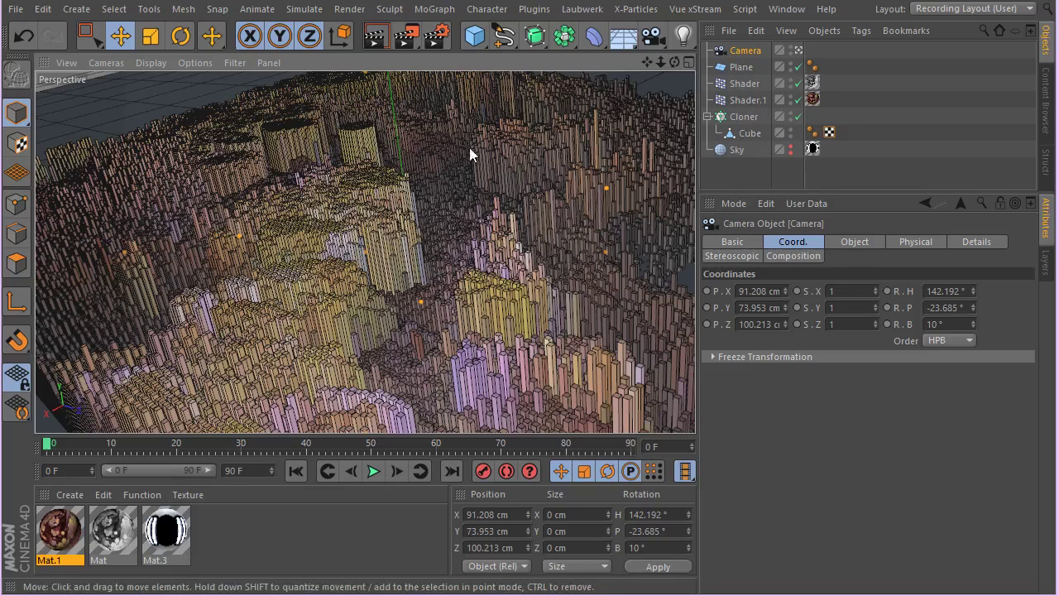
double_click(66, 513)
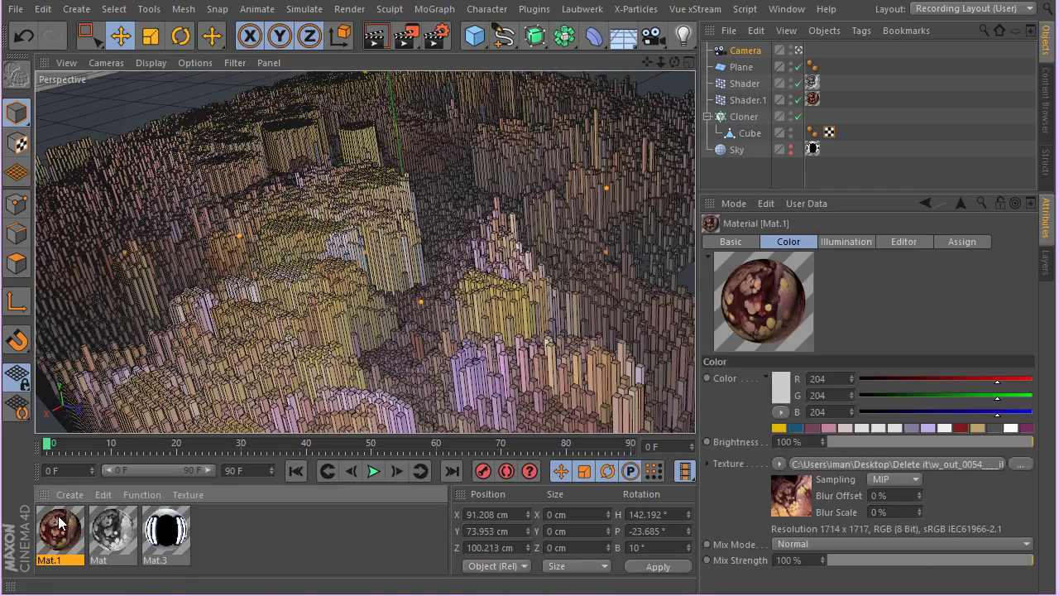
left_click(708, 85)
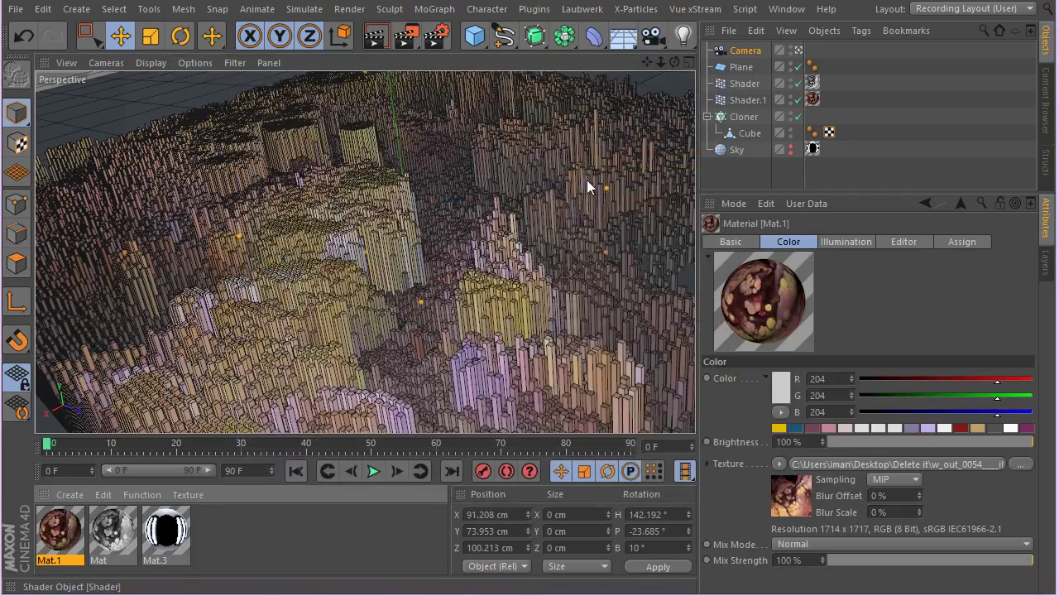
left_click(246, 536)
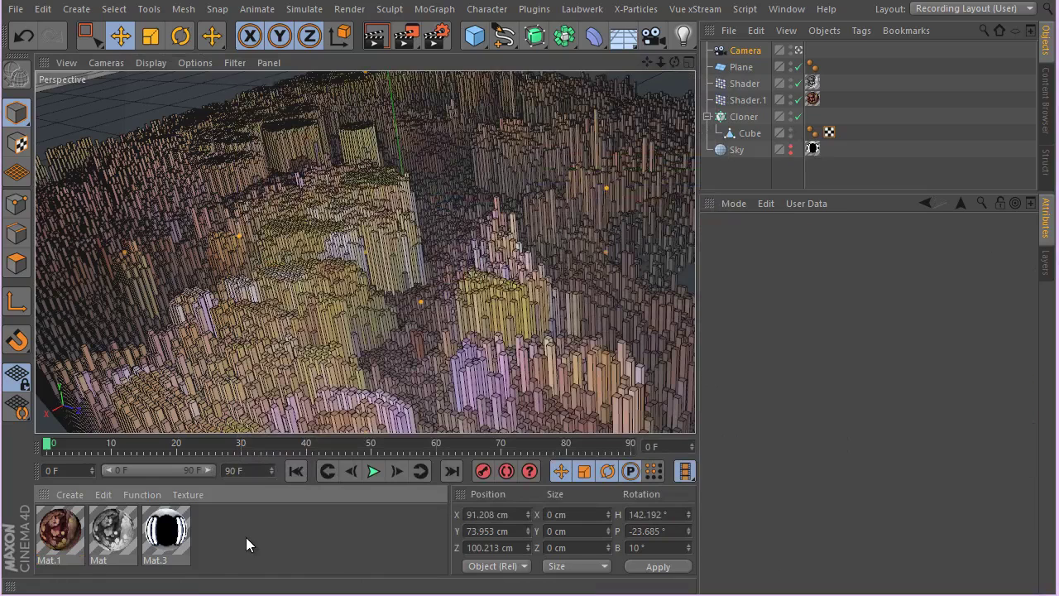
Step: Create a new material with Specular turned off and load the MoGraph Color Shader as its Color texture
double_click(223, 534)
double_click(60, 529)
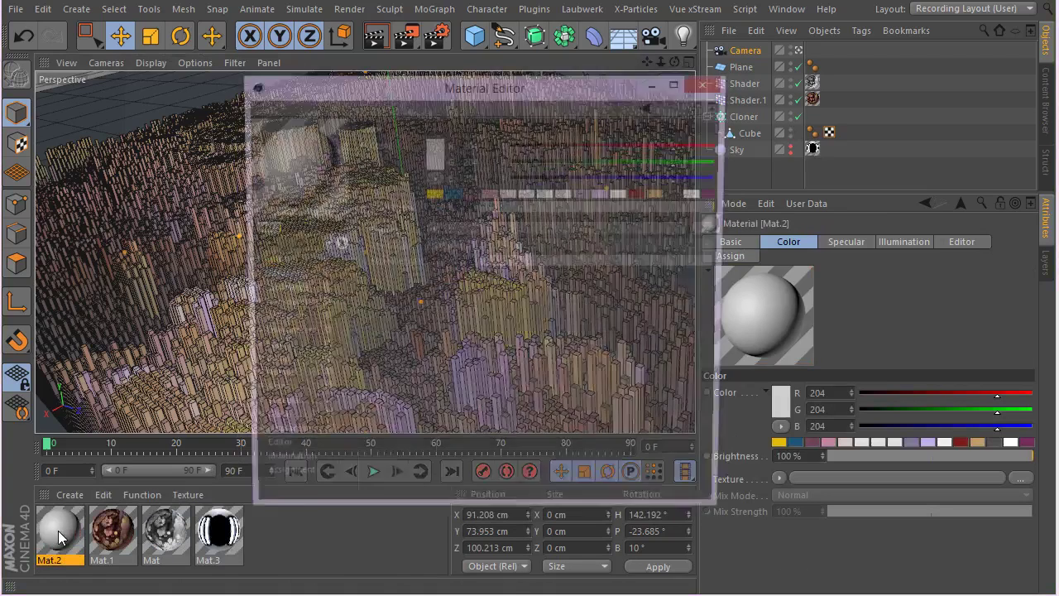
left_click(282, 260)
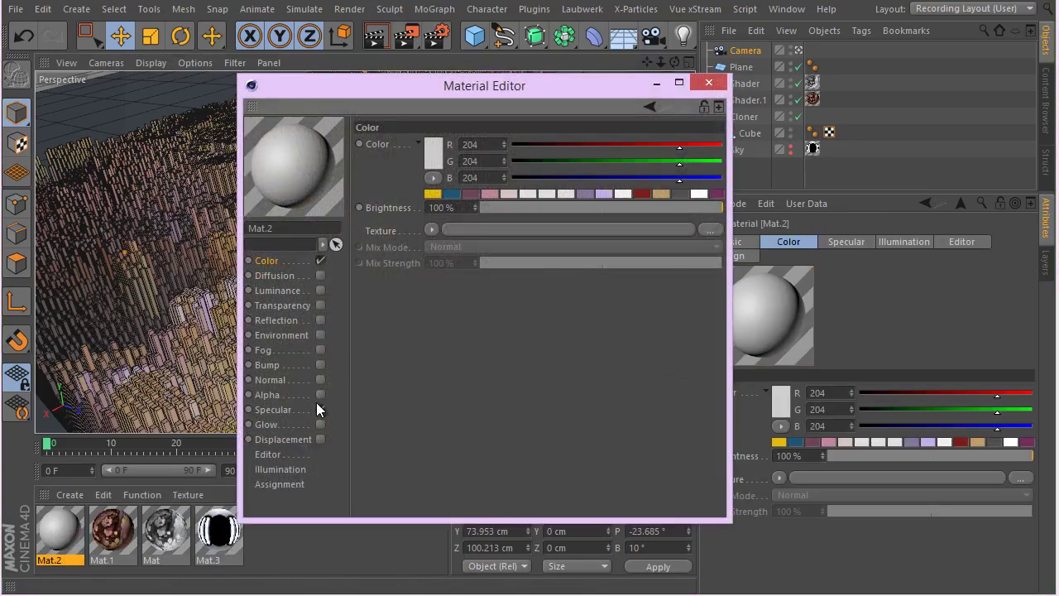
left_click(431, 230)
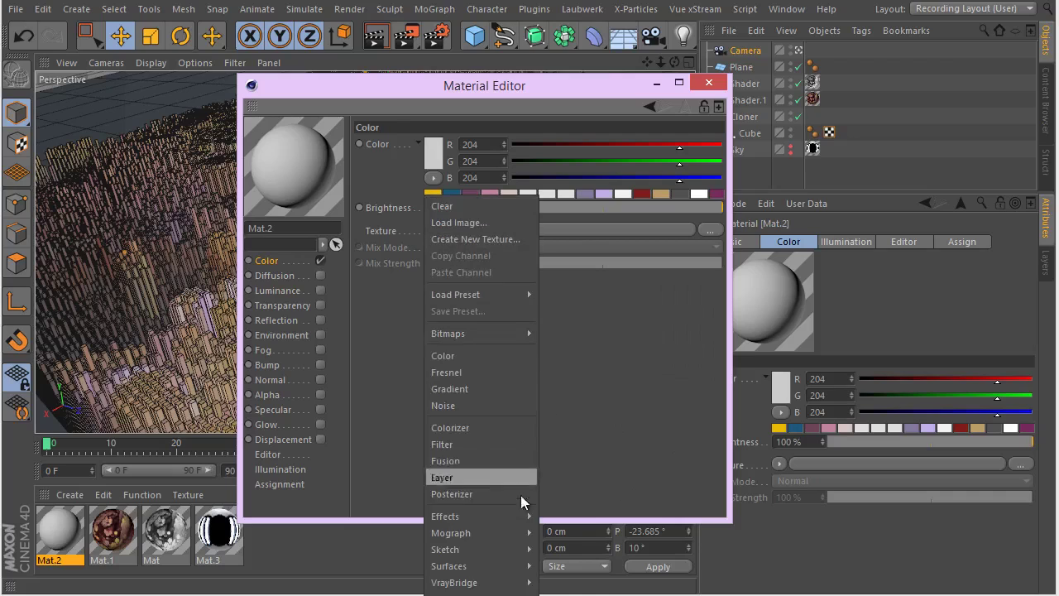
mouse_move(500, 534)
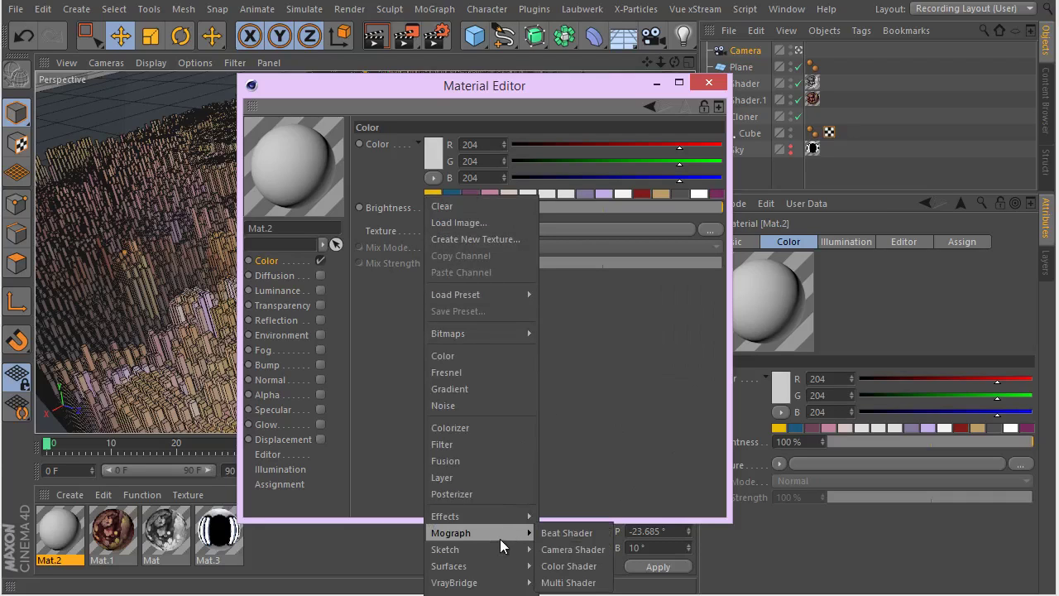
left_click(595, 562)
Step: Enable the Reflection channel of the Color Shader material and load Fresnel as its texture
left_click(305, 325)
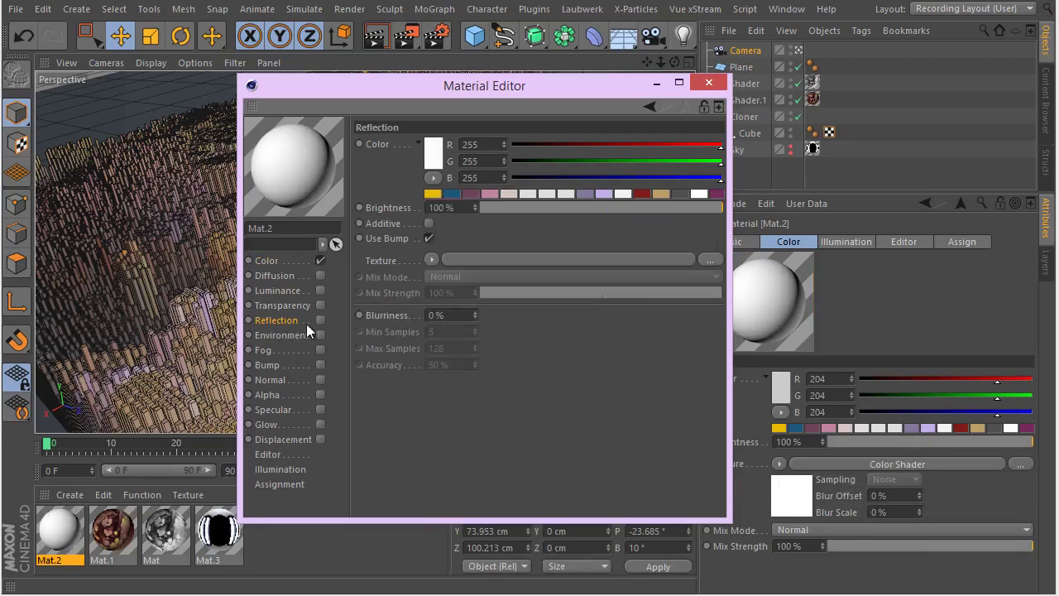
left_click(320, 321)
left_click(432, 259)
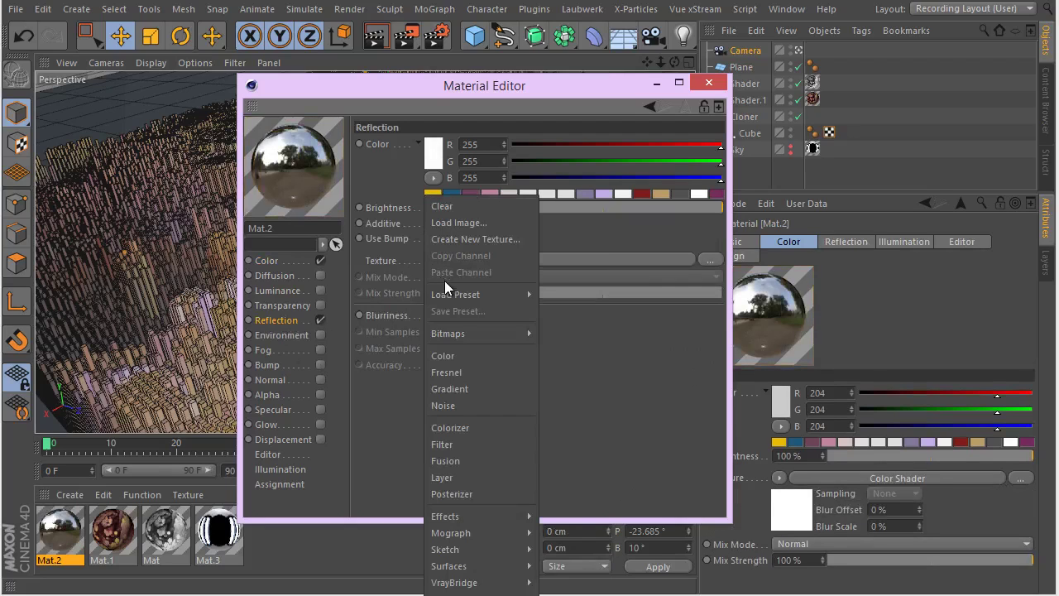
left_click(501, 372)
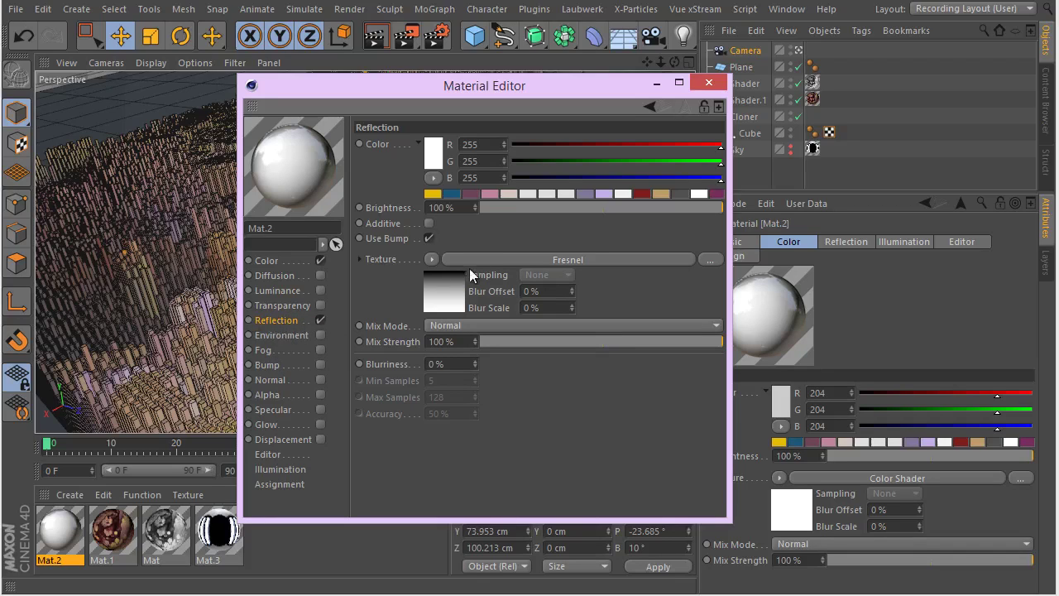
Step: Set the material's reflection brightness to 62%, mix strength to 41% and blurriness to 25%
left_click_drag(570, 208, 620, 209)
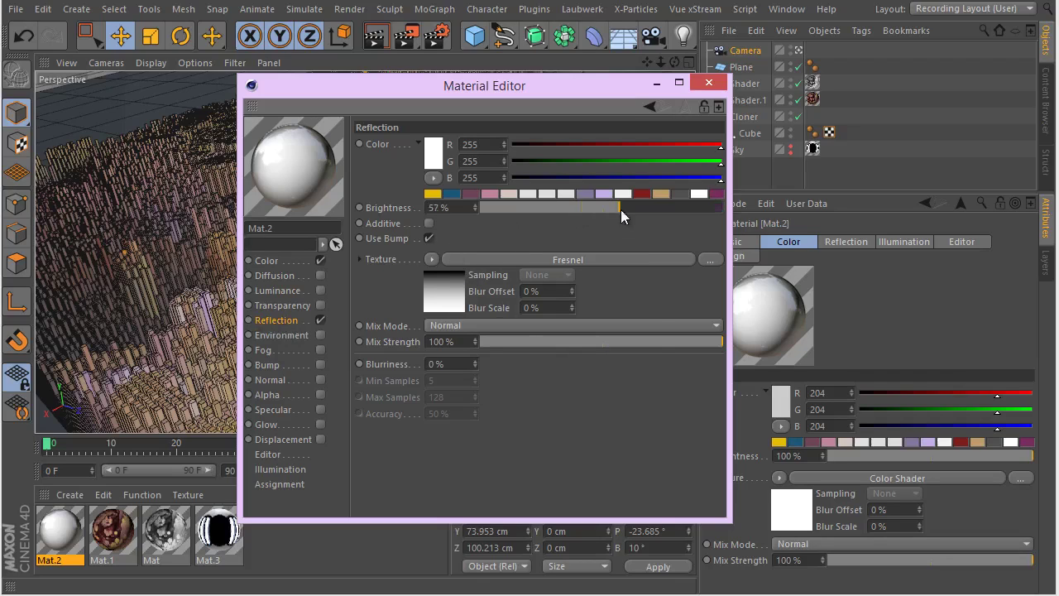
left_click_drag(662, 339, 572, 329)
left_click_drag(579, 208, 631, 211)
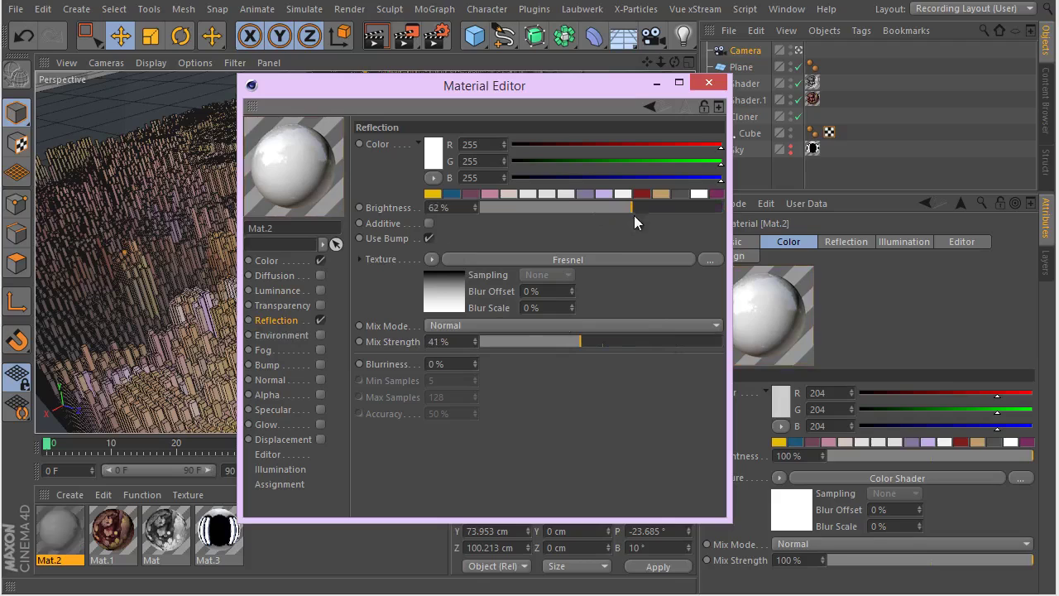
left_click(438, 364)
type("25")
key("Return")
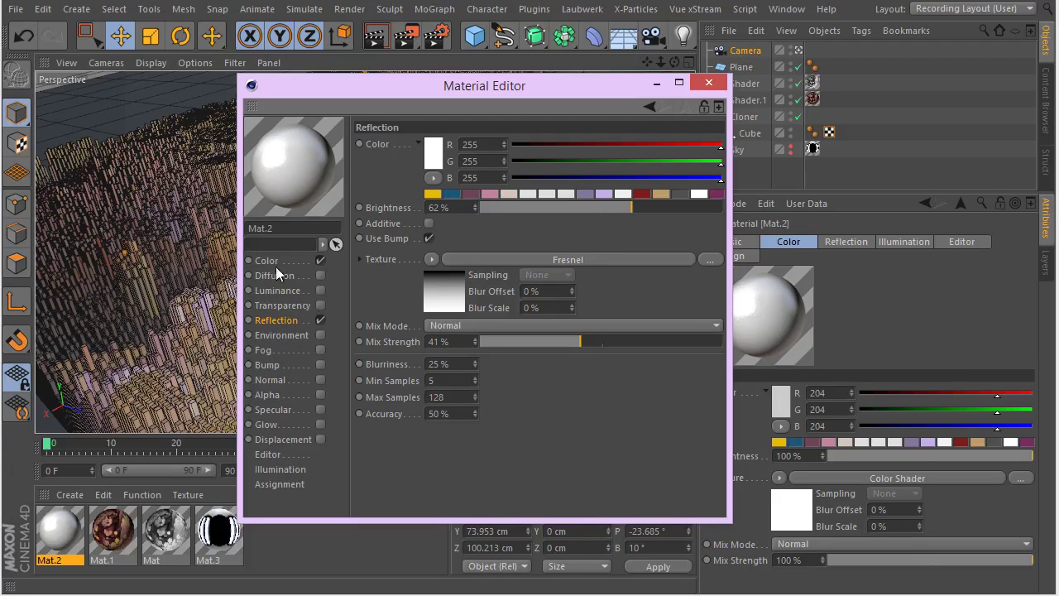
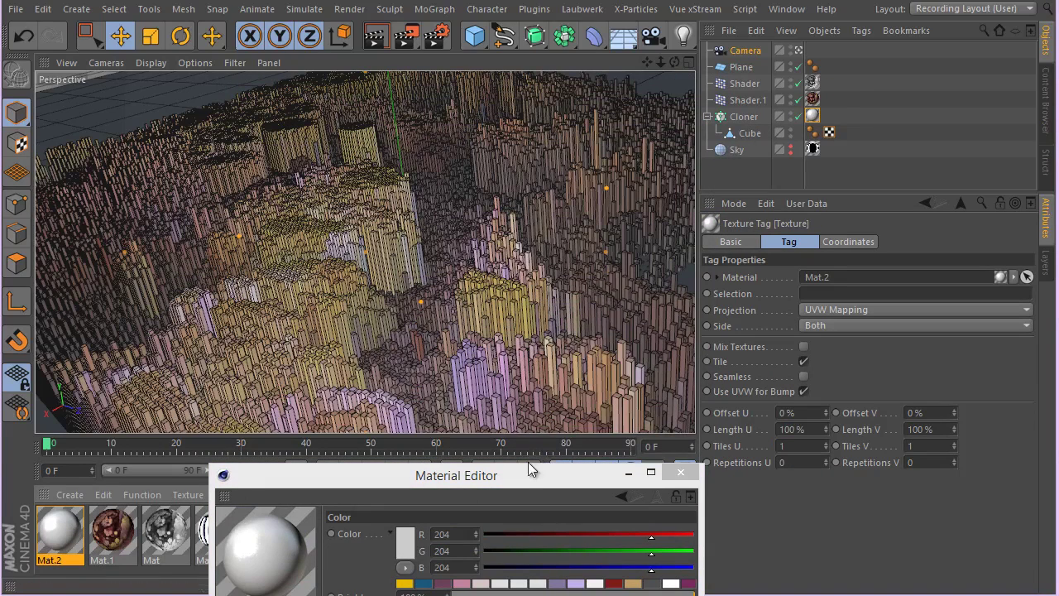
Step: Review the Color and Reflection channels of the material on the Cloner and close its editor
left_click_drag(528, 470, 507, 135)
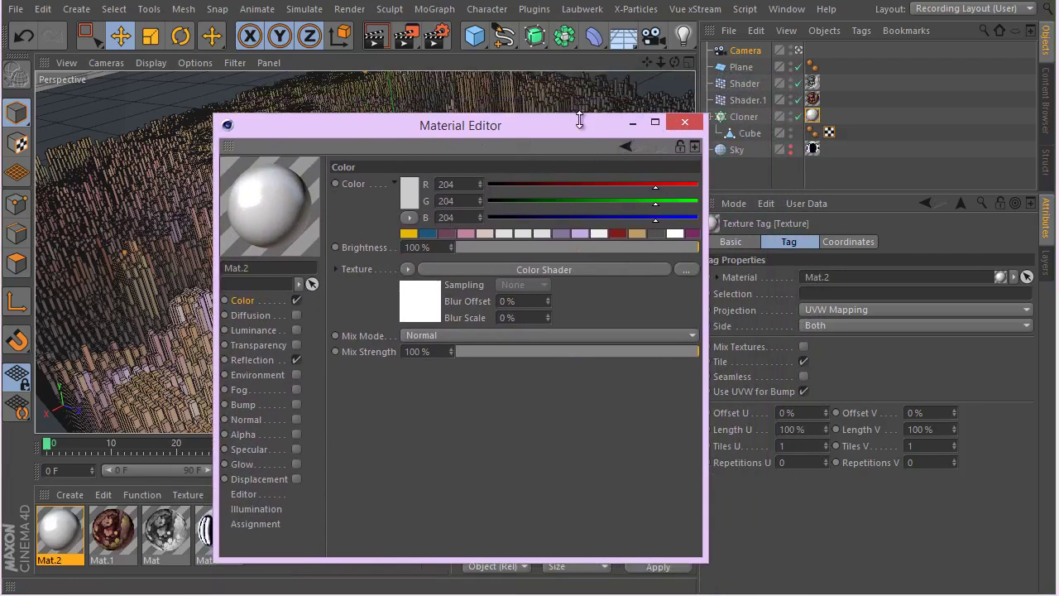
left_click_drag(582, 118, 528, 364)
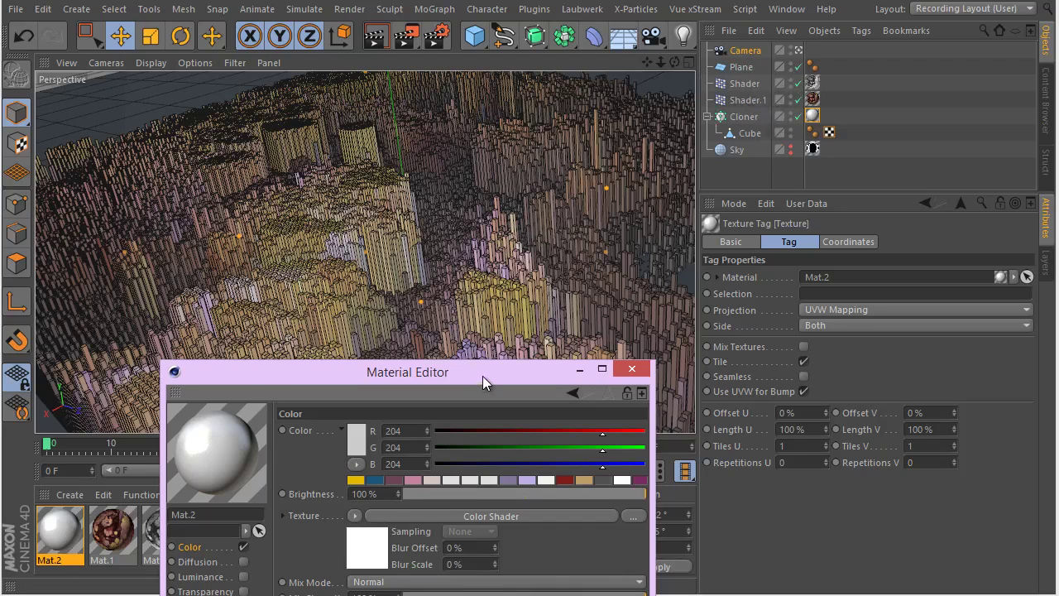
left_click_drag(480, 374, 499, 116)
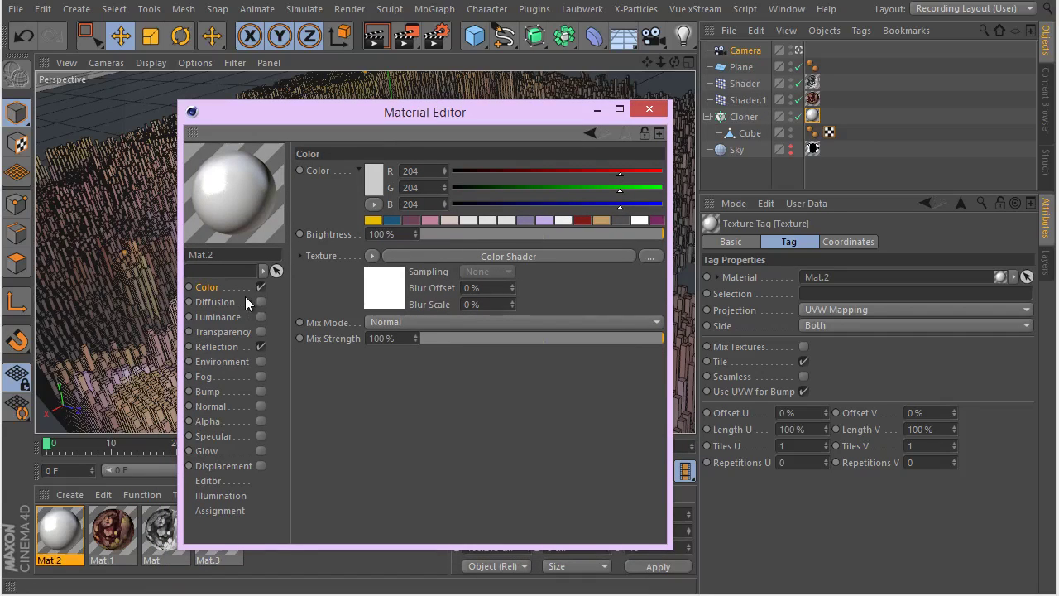
left_click(216, 346)
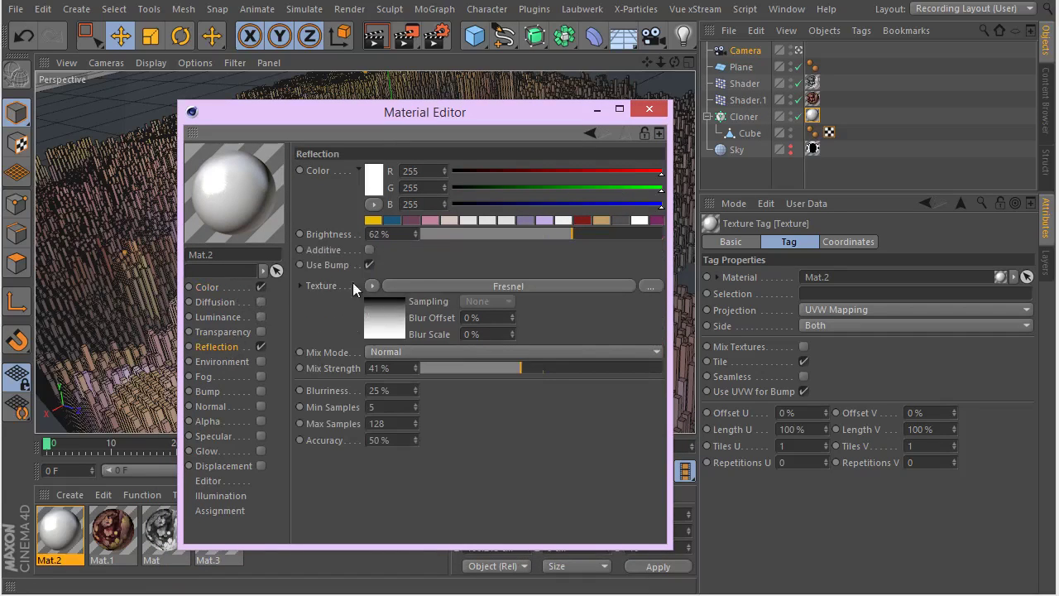
left_click(648, 111)
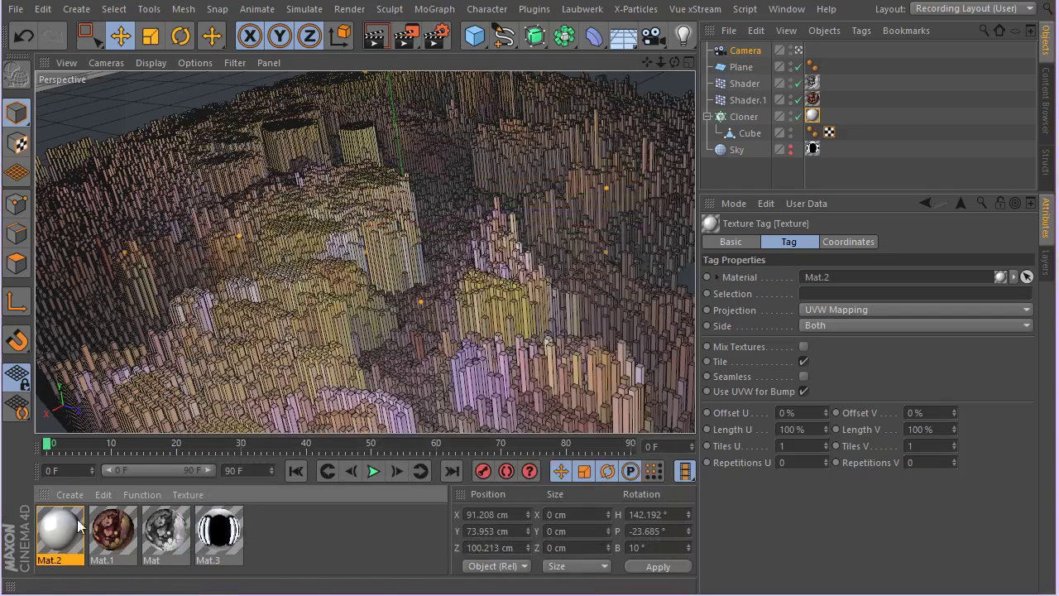
Step: Create a new material and set its color to a dark blue-gray, RGB 45, 56, 62
double_click(335, 528)
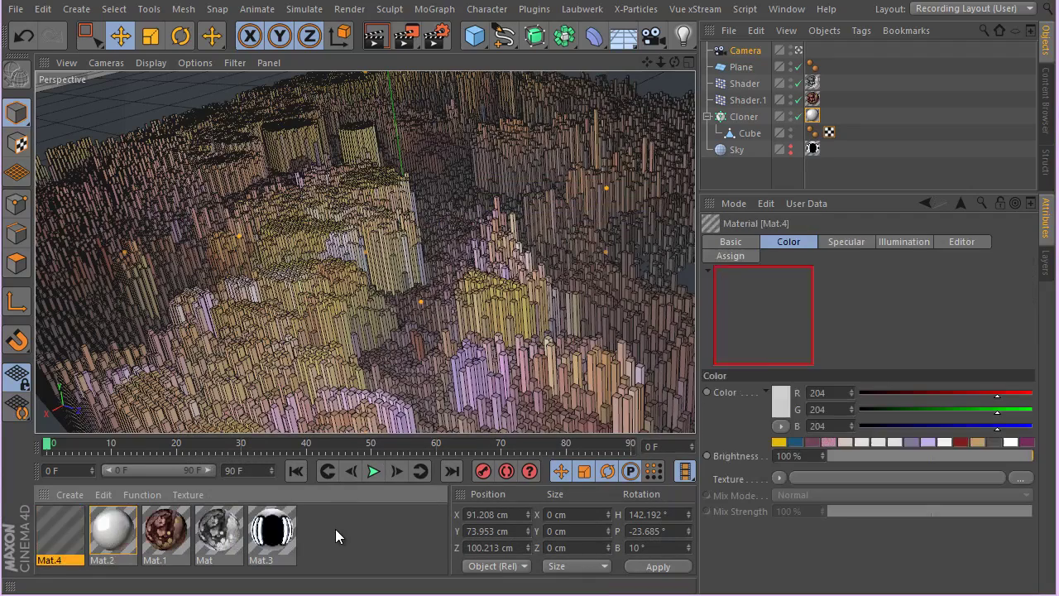
double_click(60, 530)
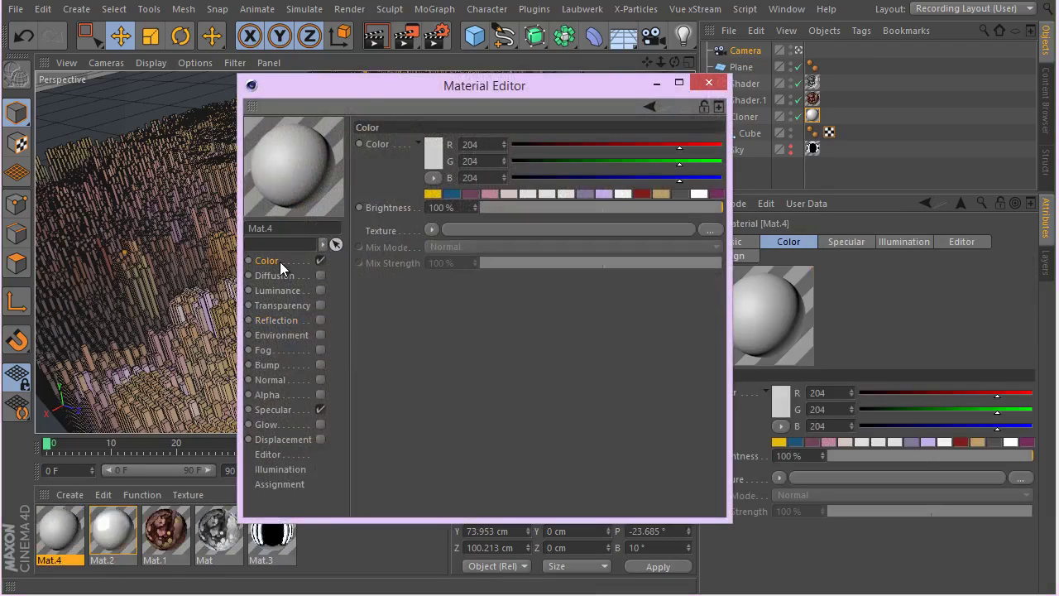
left_click(434, 149)
left_click(347, 147)
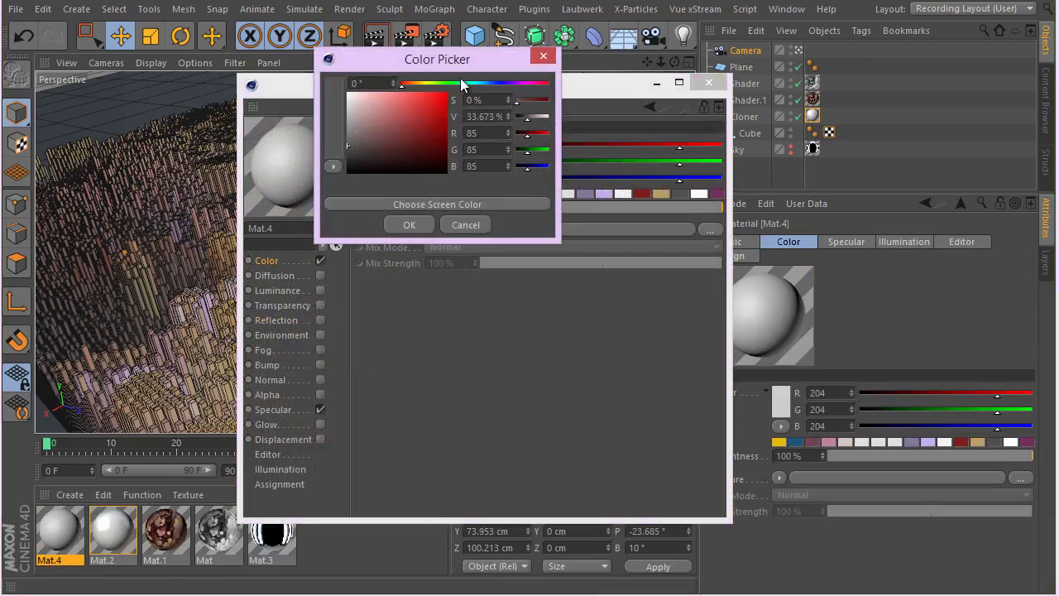
left_click_drag(461, 83, 483, 84)
left_click_drag(421, 123, 374, 153)
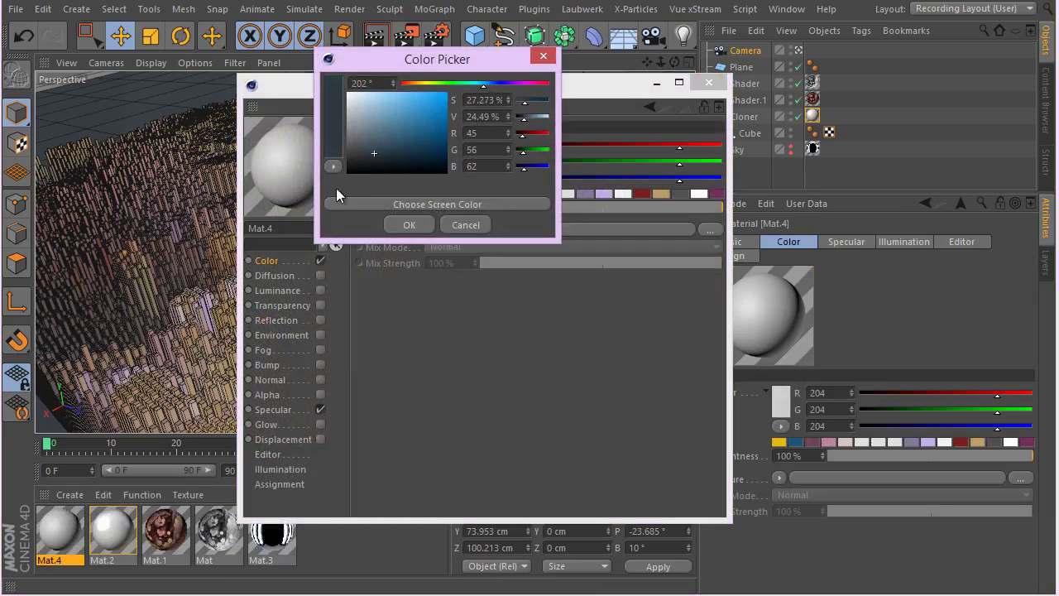
left_click(409, 225)
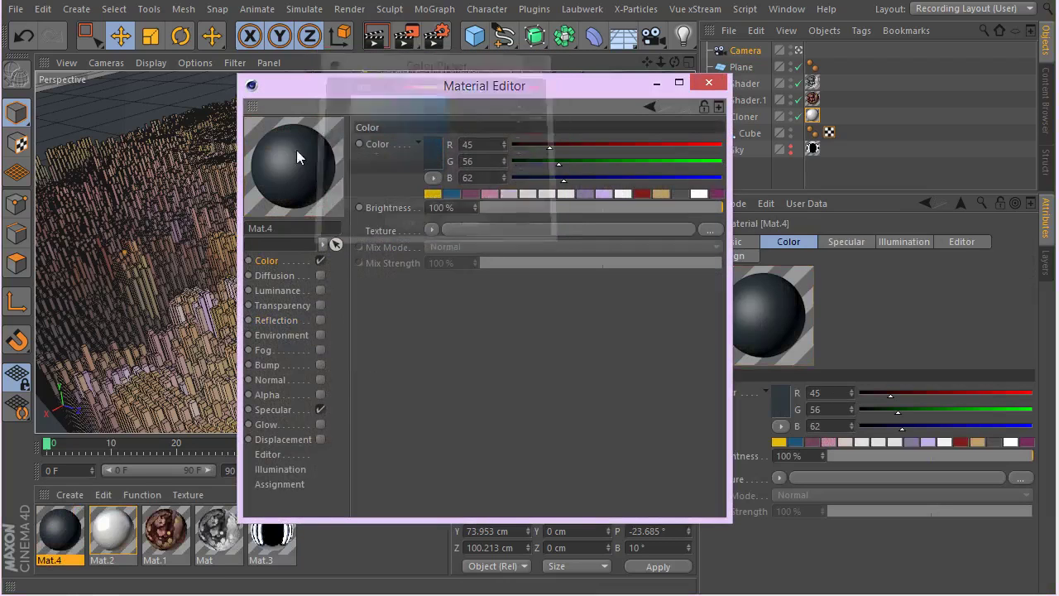
Step: Enable the Reflection channel of the dark material and load Fresnel as its texture
left_click(273, 350)
left_click(320, 320)
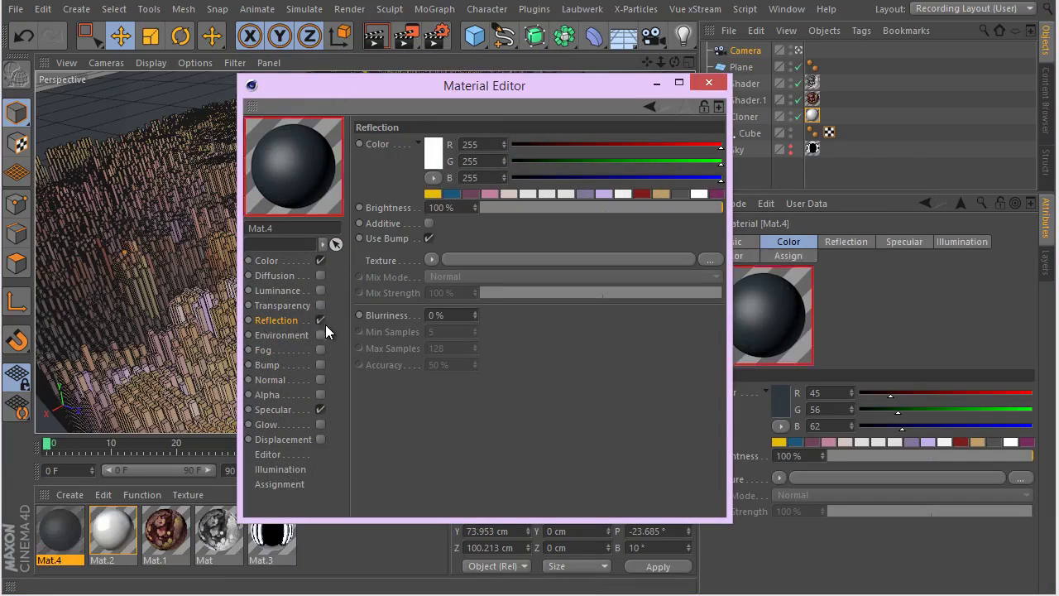
left_click(431, 260)
left_click(423, 158)
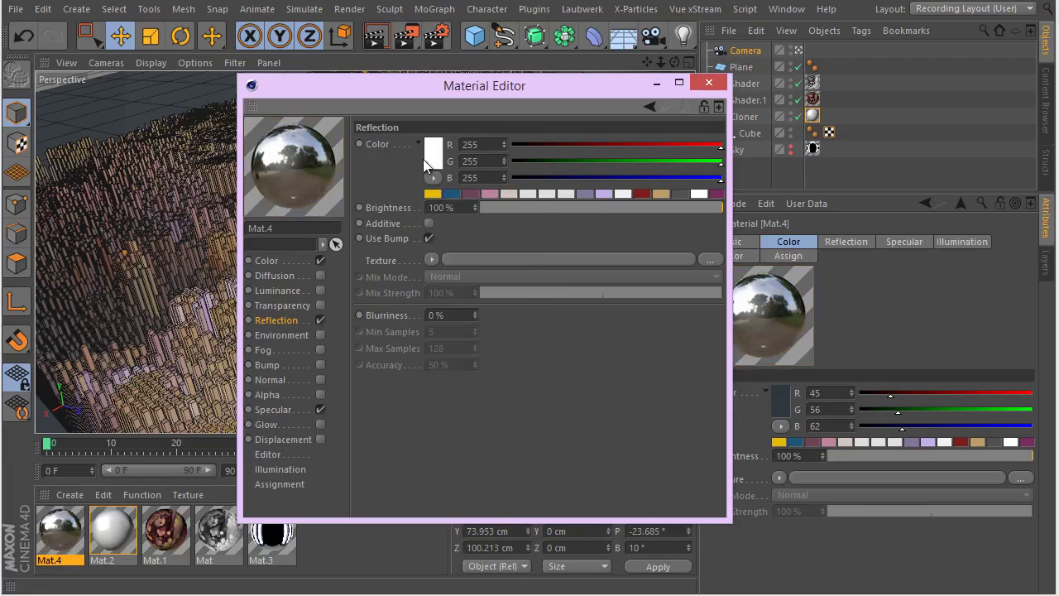
left_click(435, 259)
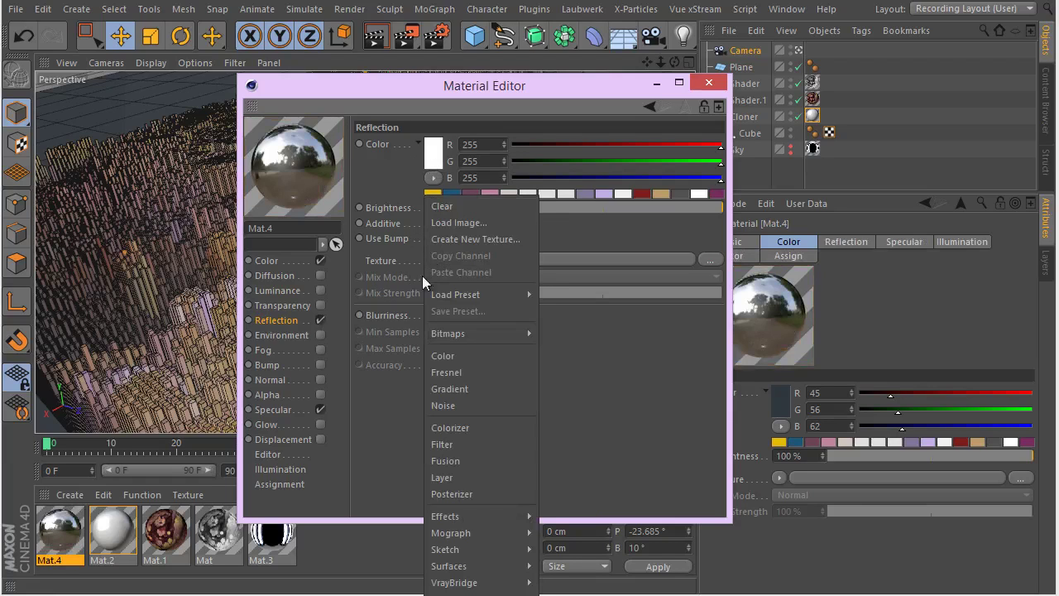
left_click(476, 369)
Step: Set the dark material's reflection brightness to 19%, mix strength to 21% and blurriness to 35%, and turn off Specular
left_click(591, 210)
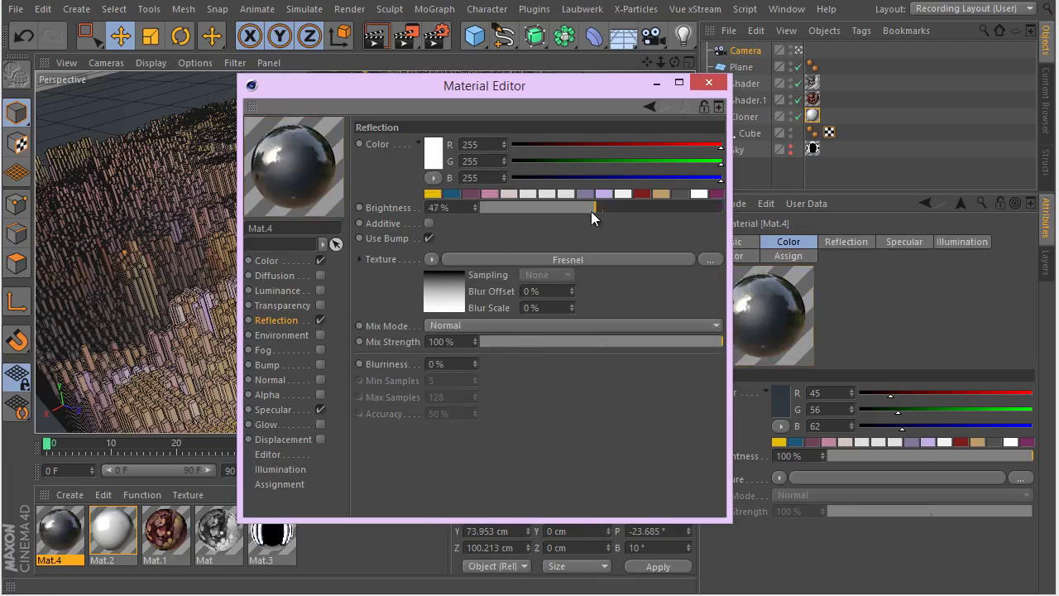
left_click(530, 341)
left_click(455, 368)
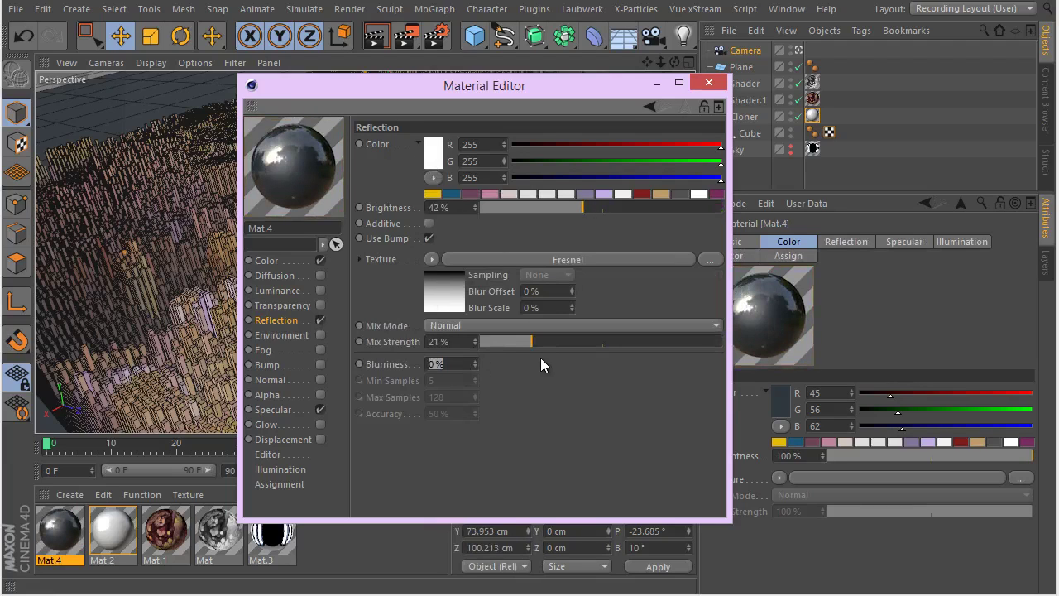
type("35")
key("Return")
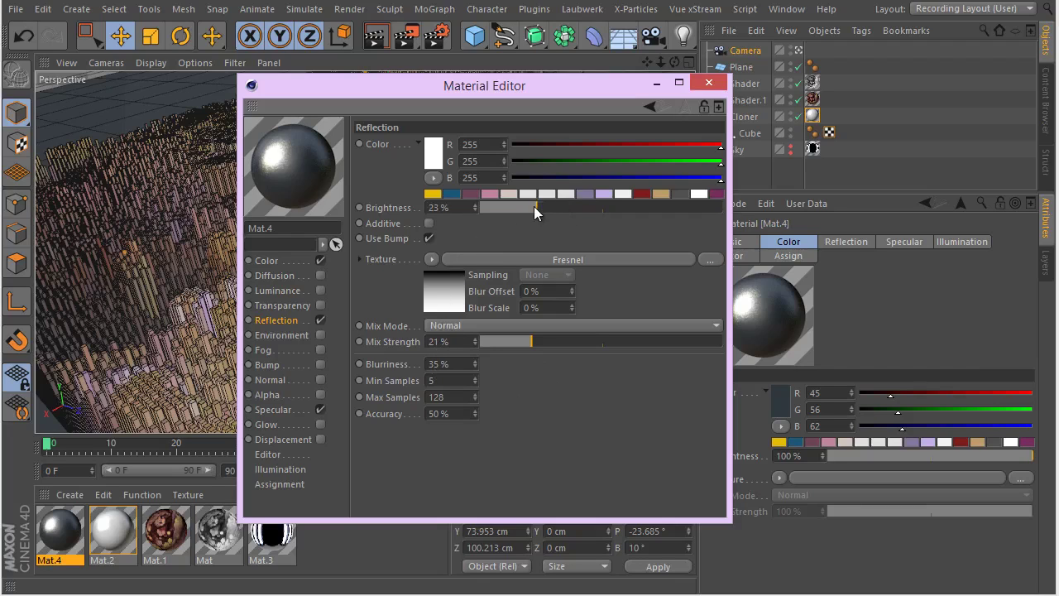
left_click_drag(533, 206, 526, 207)
left_click(324, 409)
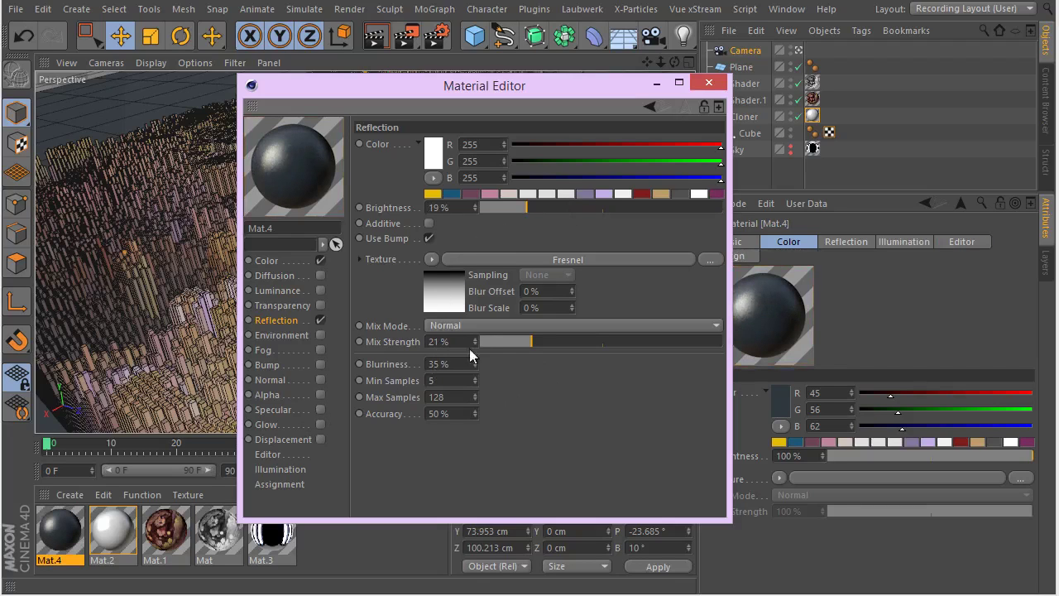
Step: Make the dark material's Fresnel shader physical with the Silver preset, and set the reflection mix strength to 30%
left_click(423, 285)
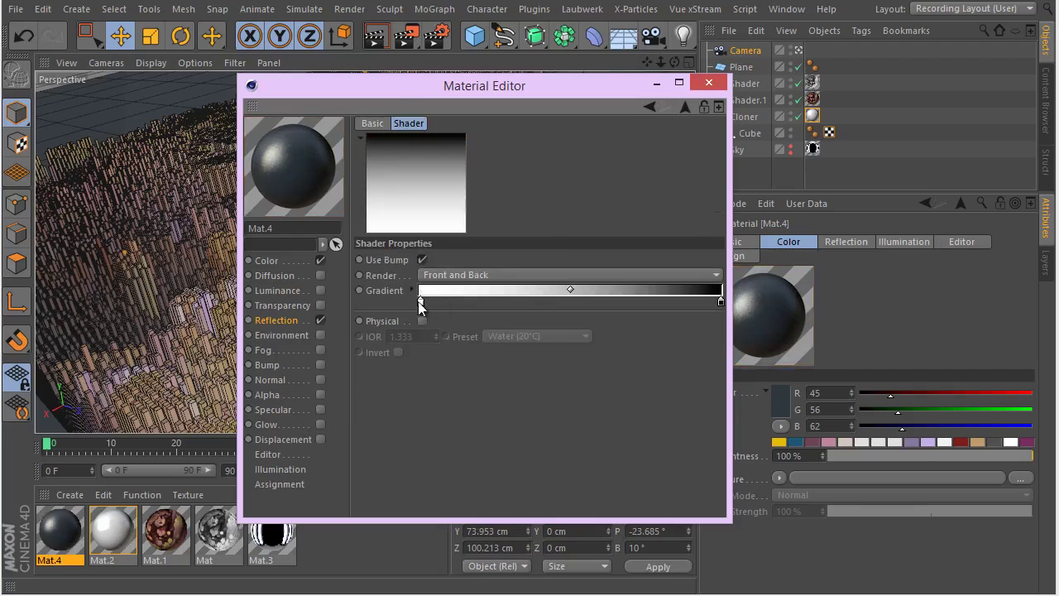
left_click(422, 320)
left_click(521, 338)
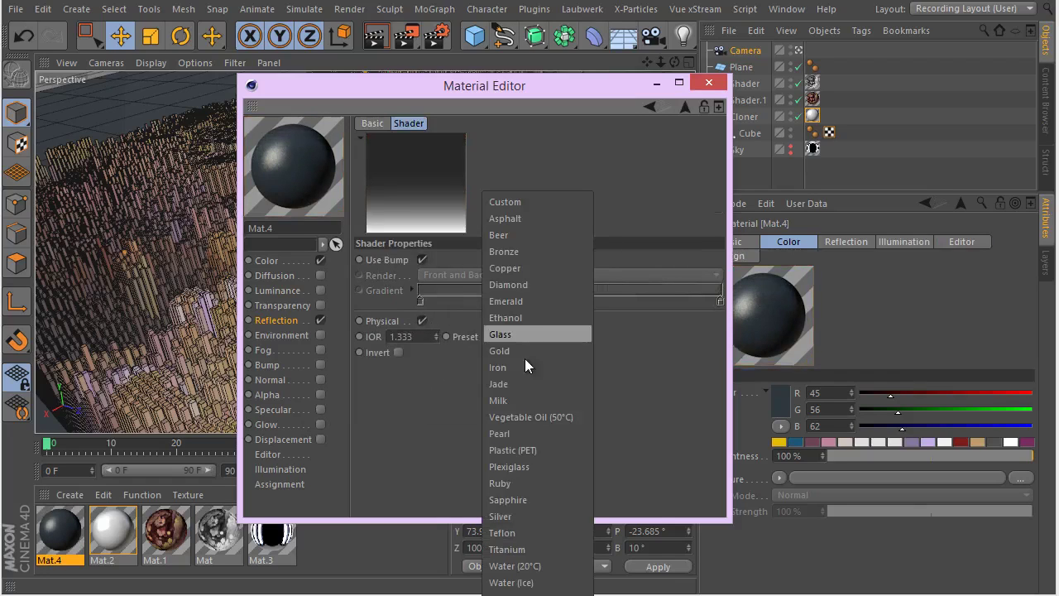
left_click(549, 516)
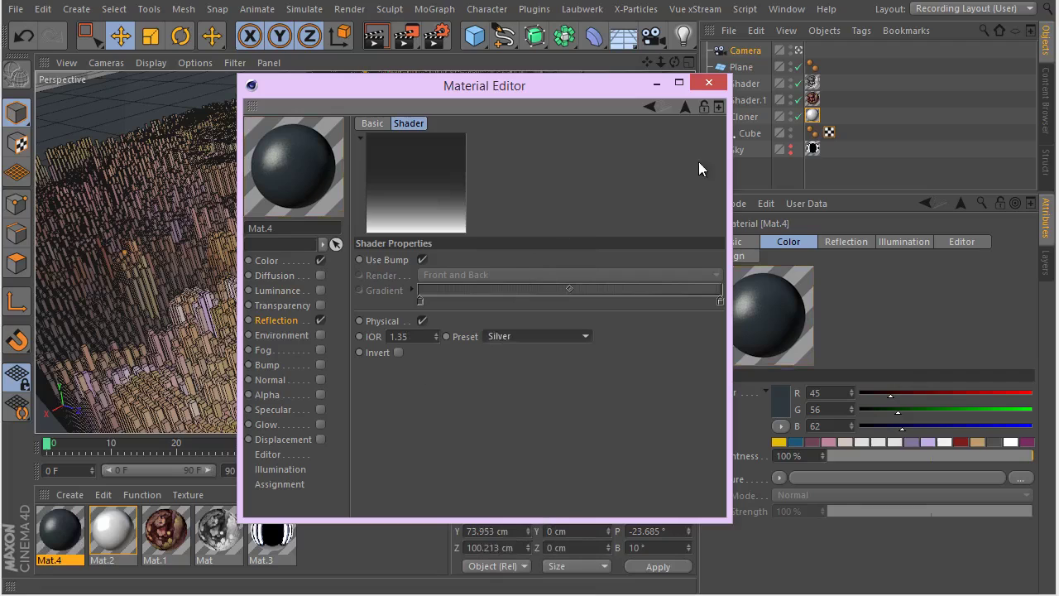
left_click(685, 109)
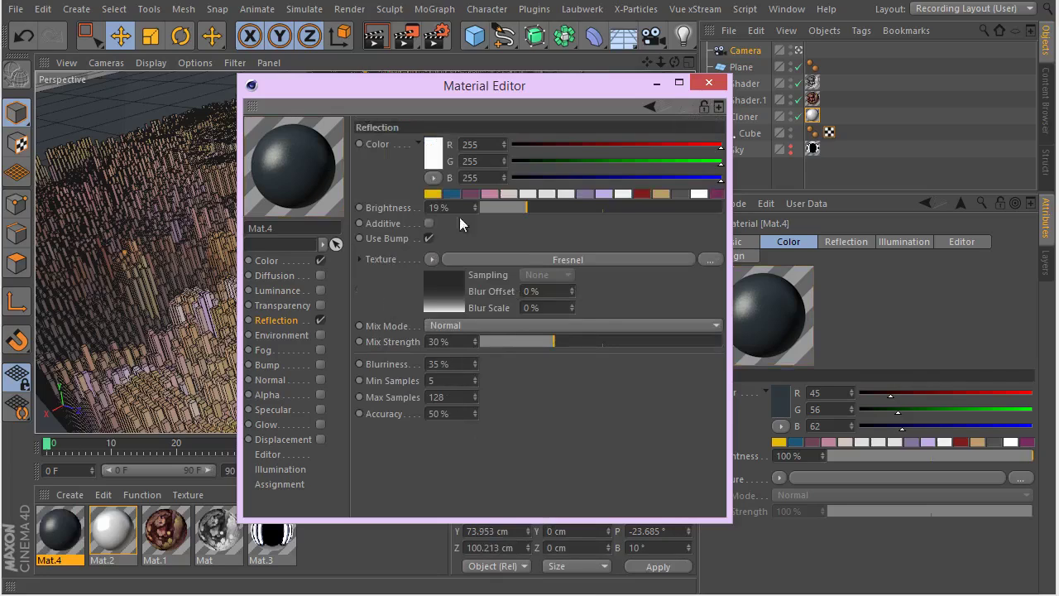
left_click(708, 83)
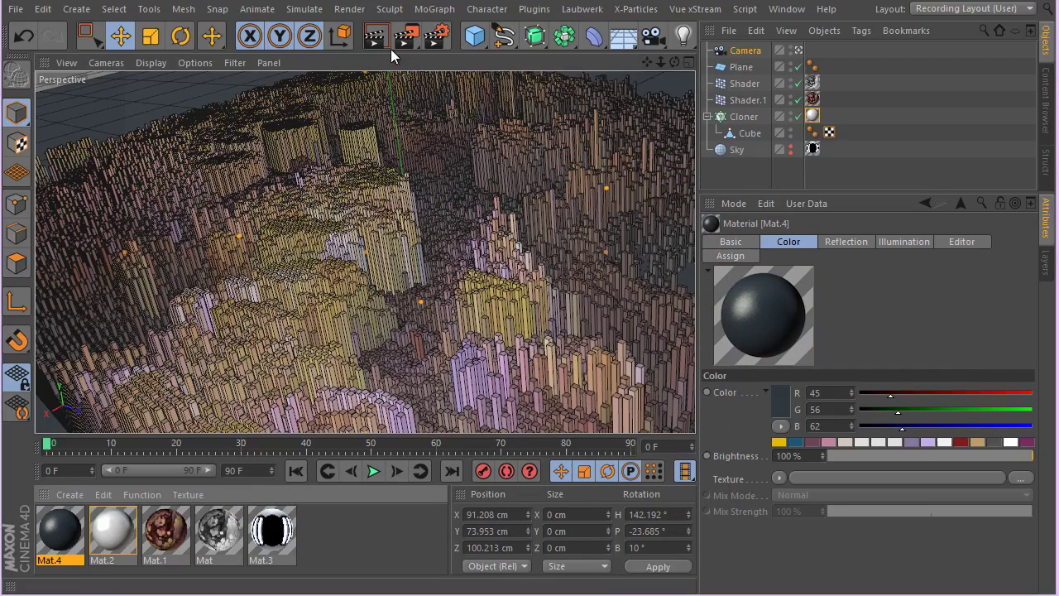
Step: Switch the renderer to Physical in the render settings
left_click(439, 38)
left_click(172, 28)
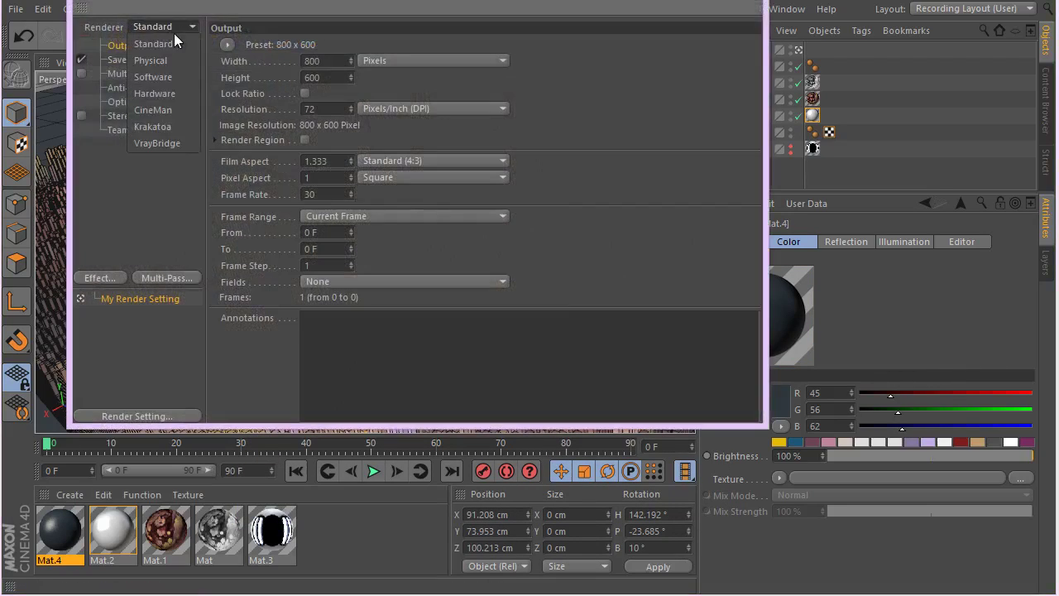
left_click(172, 62)
Step: Set the render output size to 1280 × 720 pixels
left_click_drag(283, 4, 436, 83)
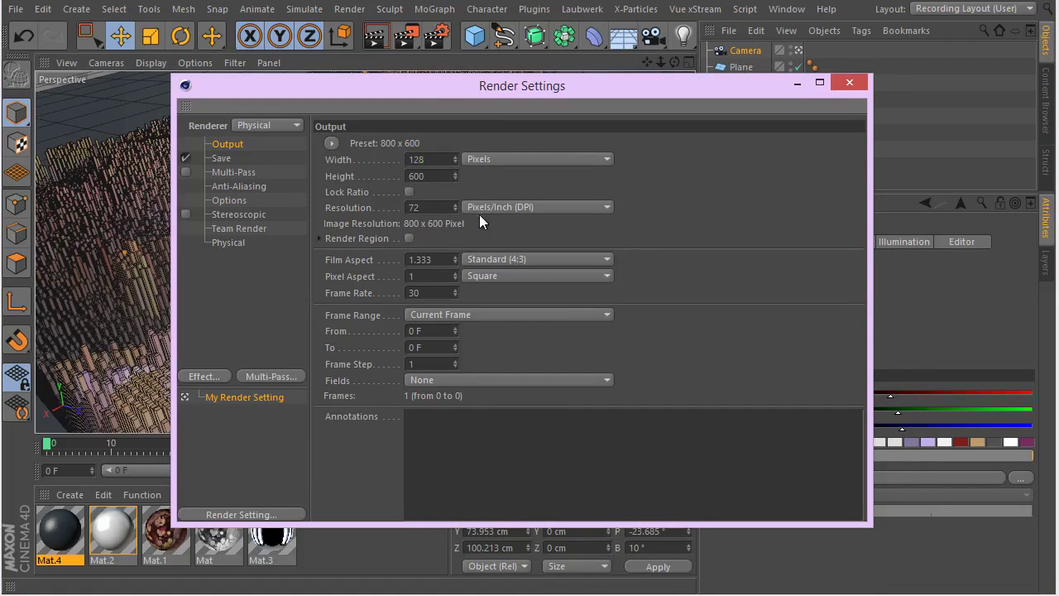
double_click(415, 175)
type("720")
key("Return")
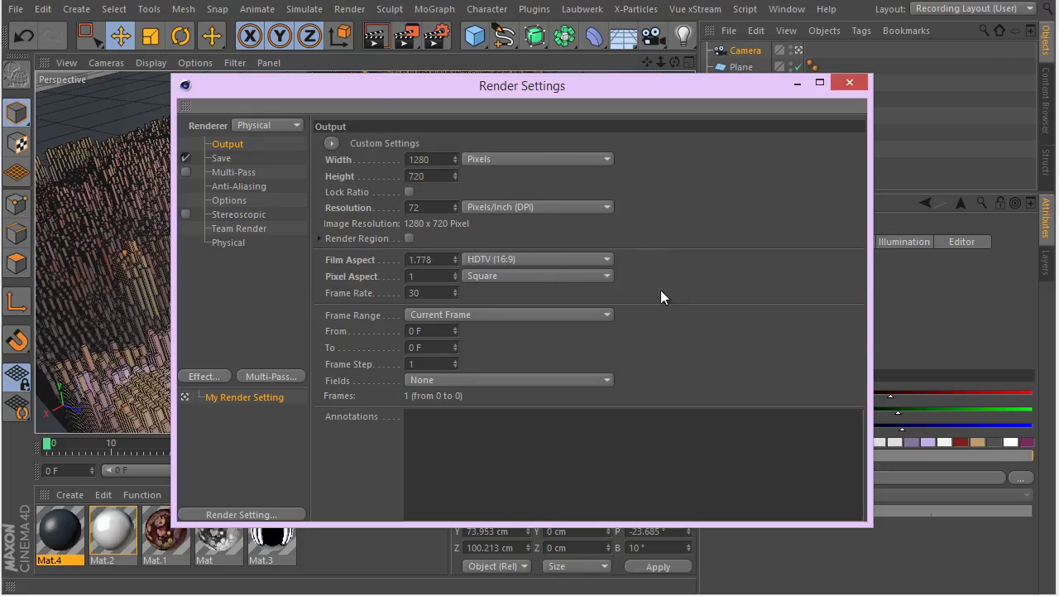
left_click_drag(378, 93, 417, 101)
Step: Enable Multi-Pass rendering and bring up the Physical renderer's basic properties
left_click(223, 164)
left_click(220, 250)
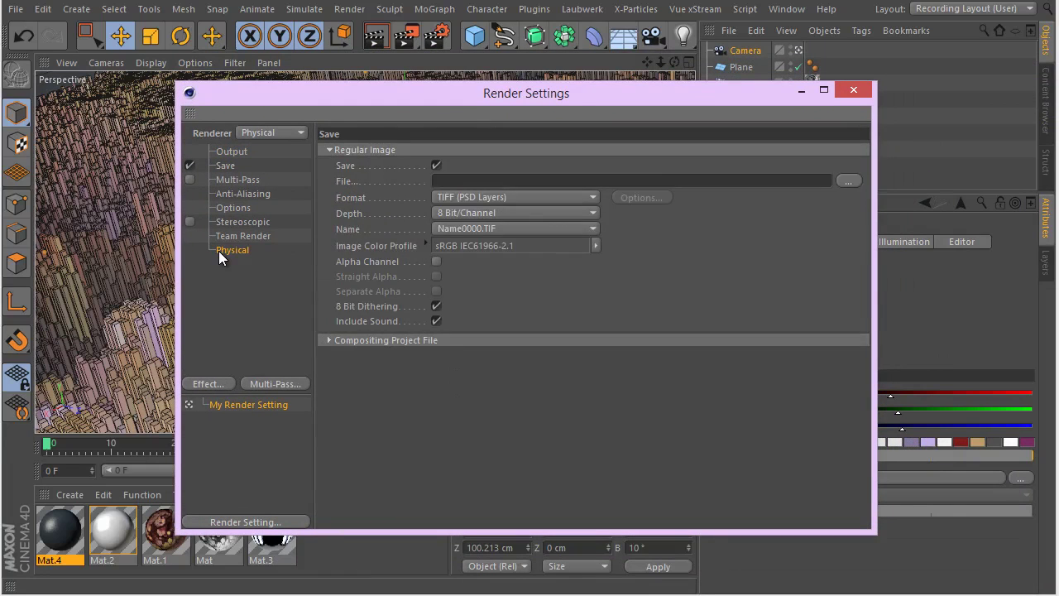
right_click(220, 251)
left_click(239, 280)
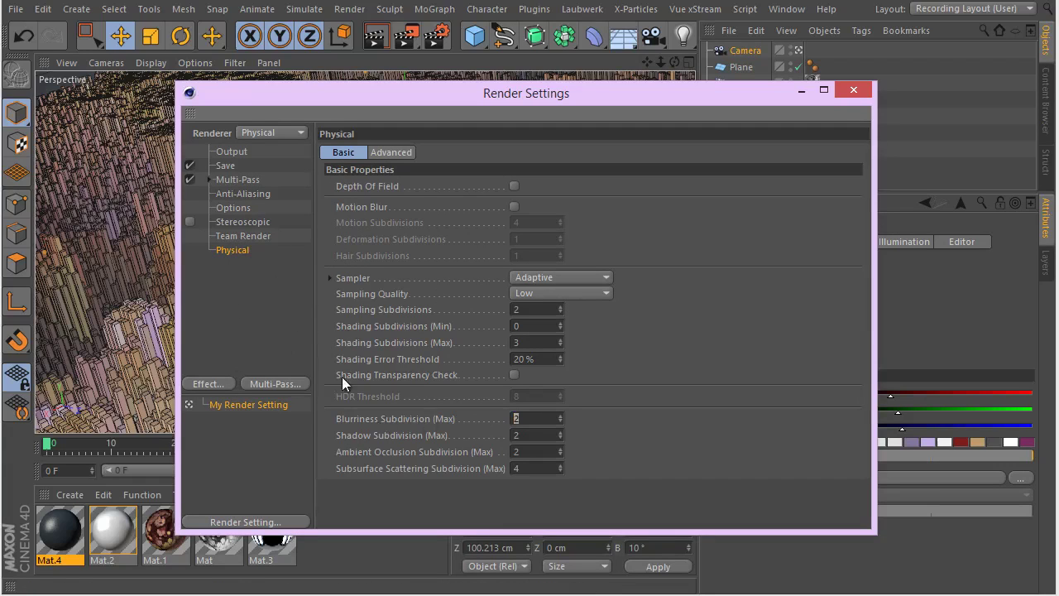
Step: Add the Global Illumination effect to the render settings and set its secondary method to Light Mapping
right_click(265, 277)
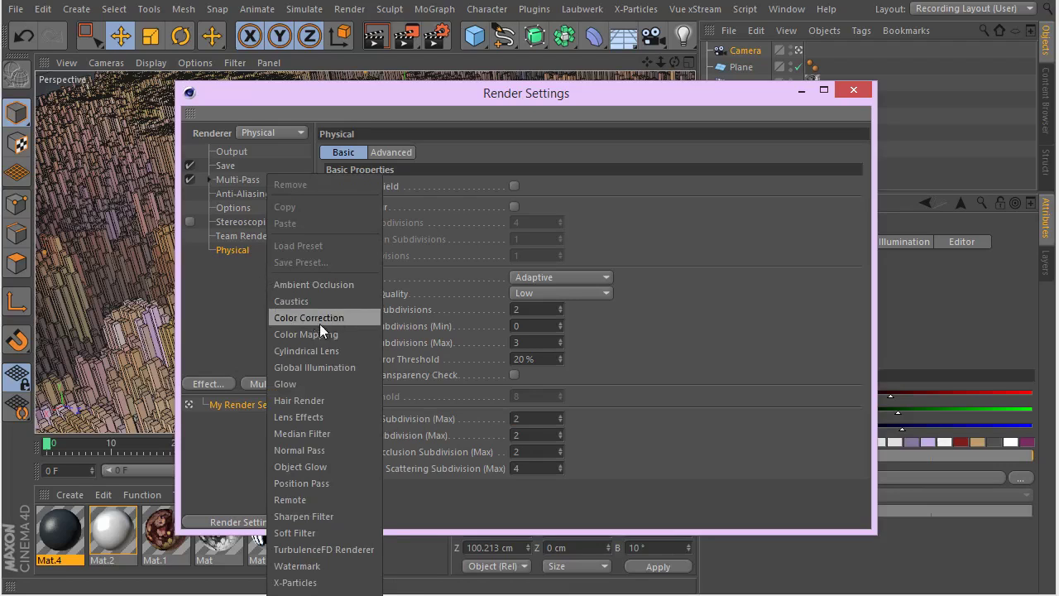
left_click(297, 367)
left_click(476, 223)
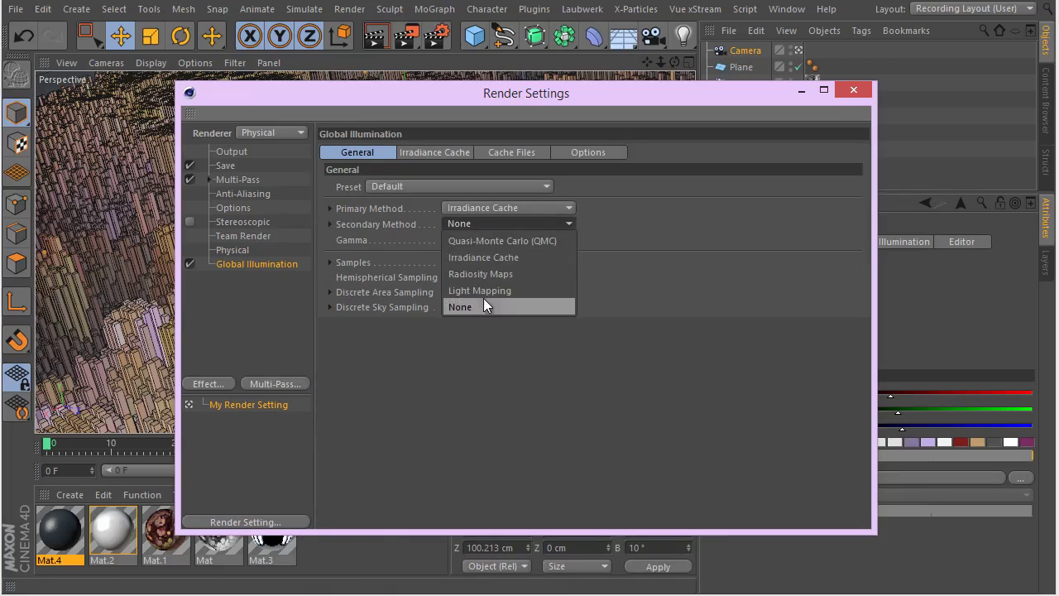
left_click(512, 290)
Step: Look through the Irradiance Cache, Light Mapping, Cache Files and General settings of Global Illumination
left_click(407, 151)
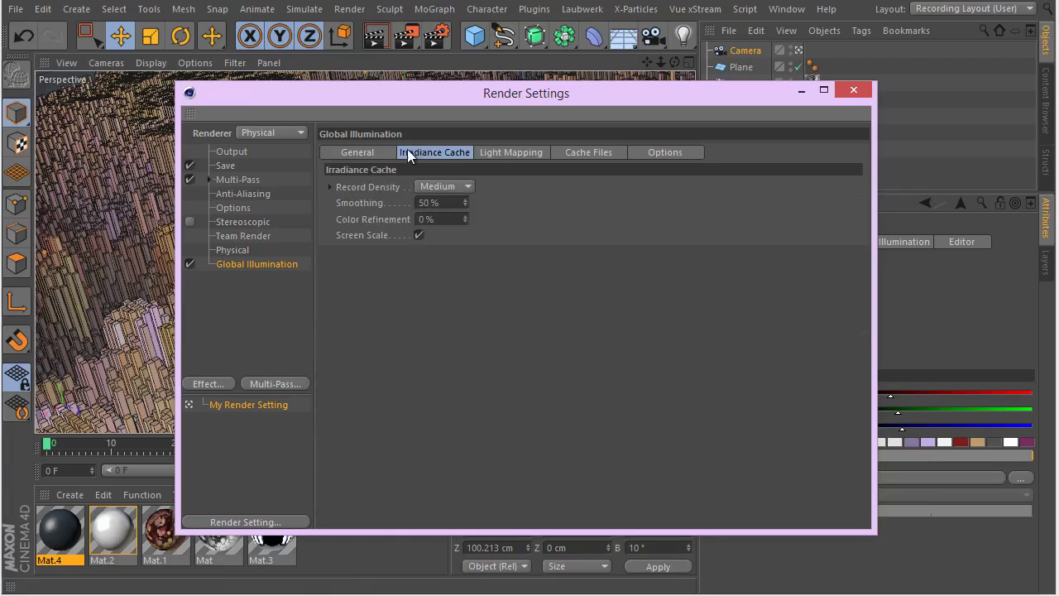
left_click(479, 153)
left_click(378, 152)
left_click(434, 152)
left_click(569, 155)
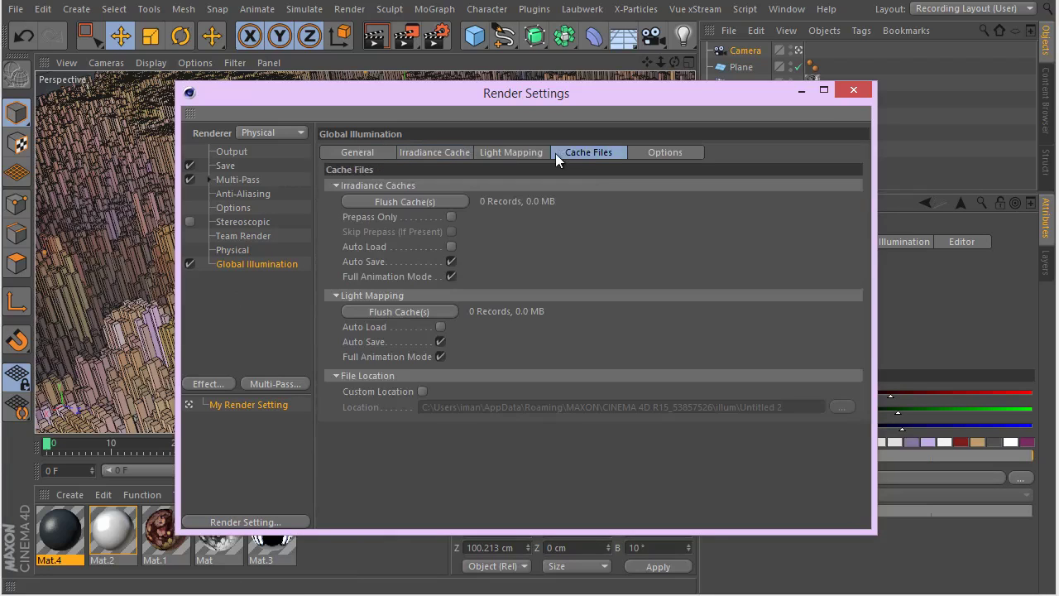
left_click(516, 155)
left_click(371, 156)
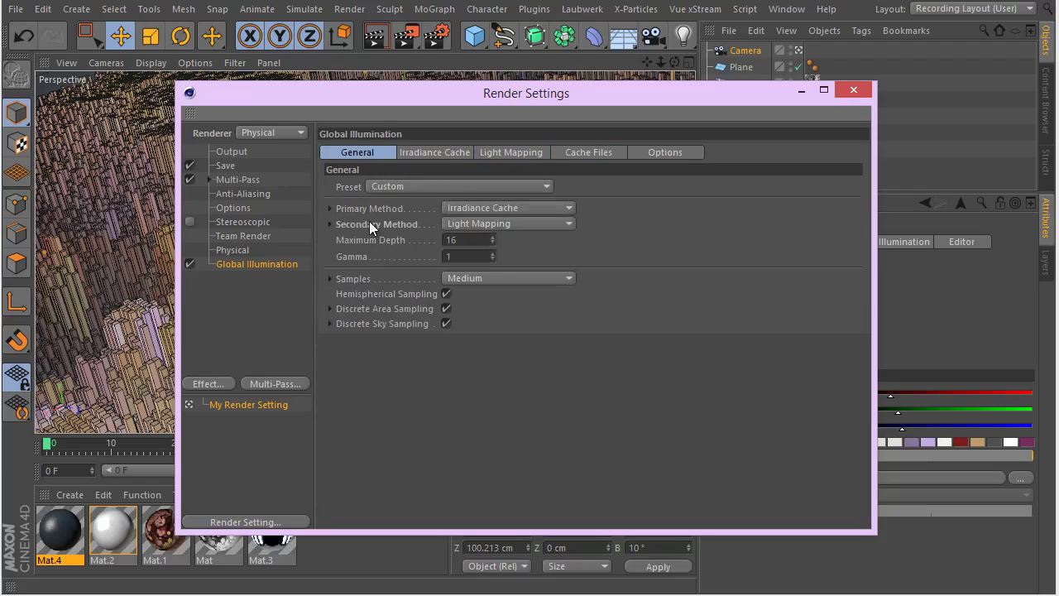
Step: Review the Physical, Team Render, Stereoscopic, Options, Anti-Aliasing, Output and Save settings, and close the render settings
left_click(232, 250)
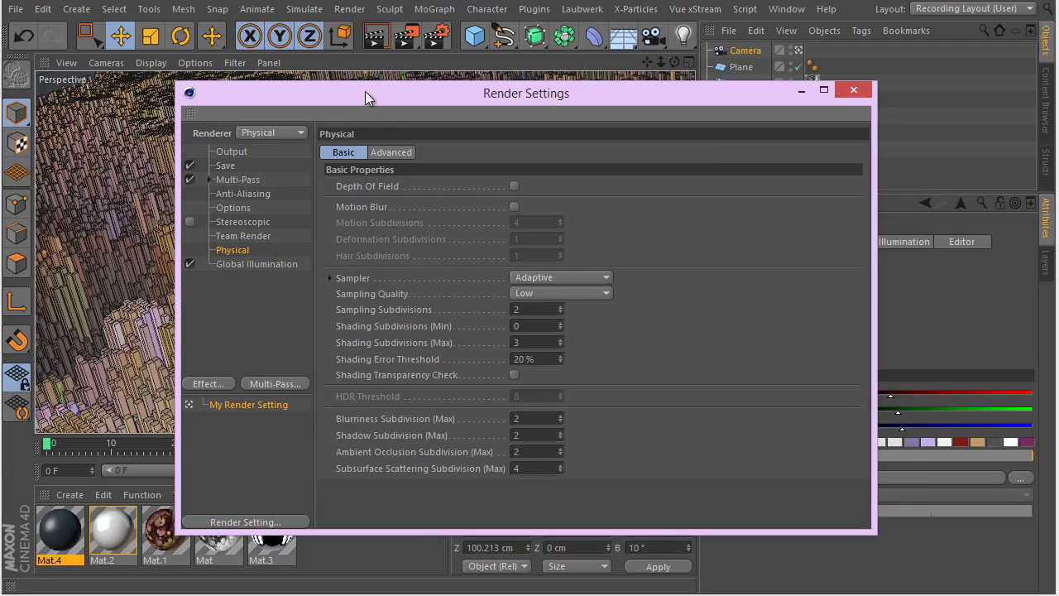
left_click_drag(365, 92, 355, 88)
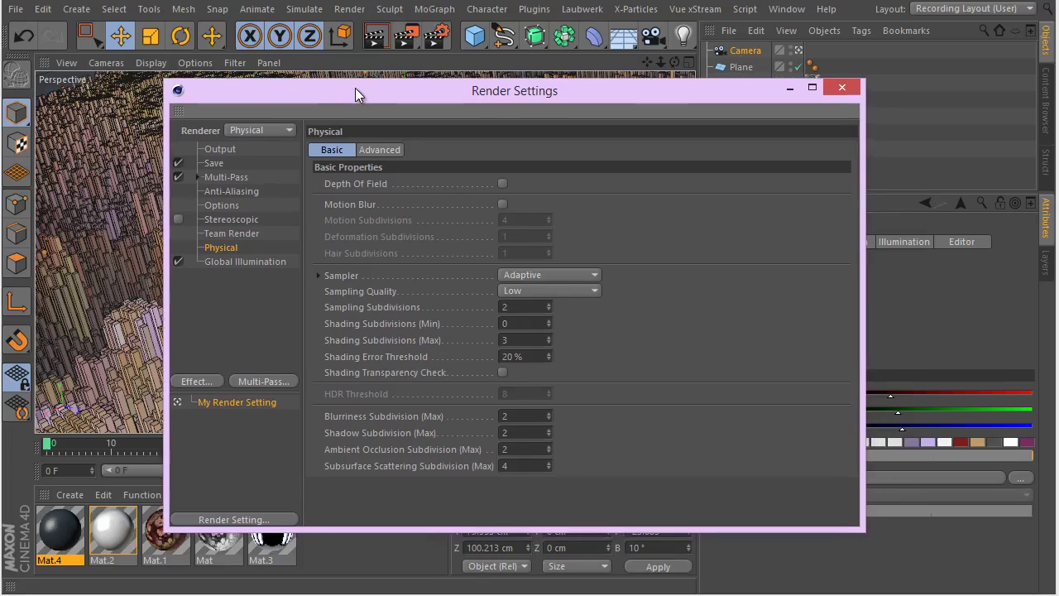
left_click(217, 234)
left_click(227, 220)
left_click(219, 206)
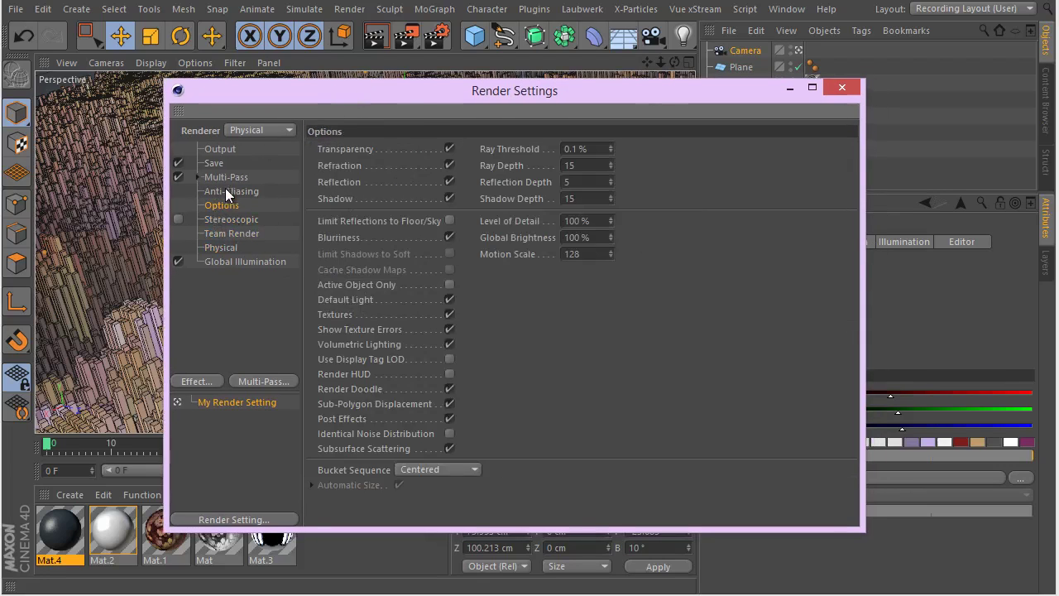
left_click(230, 192)
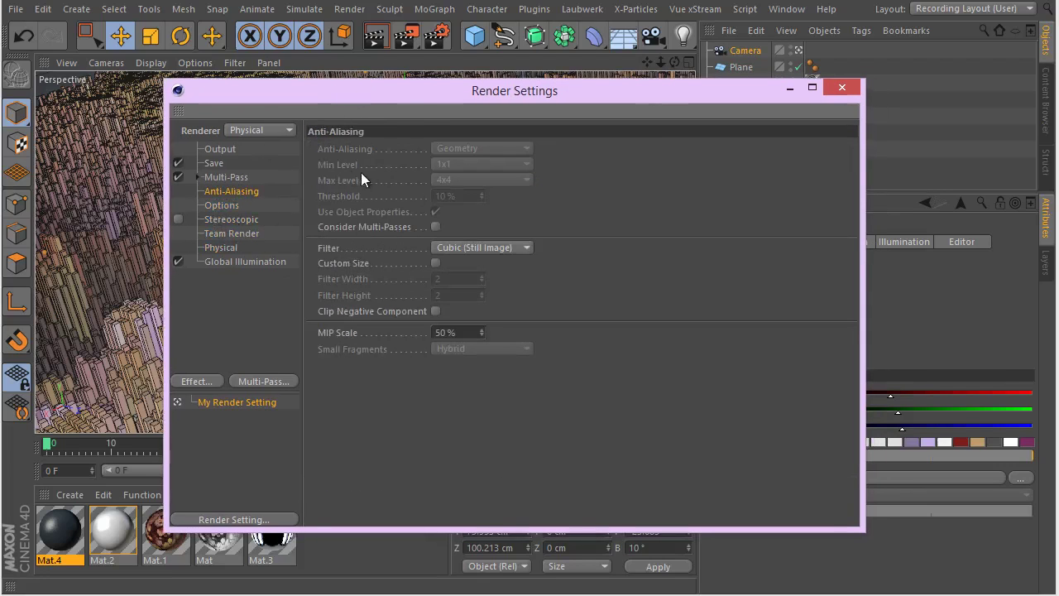
left_click(213, 151)
left_click(223, 163)
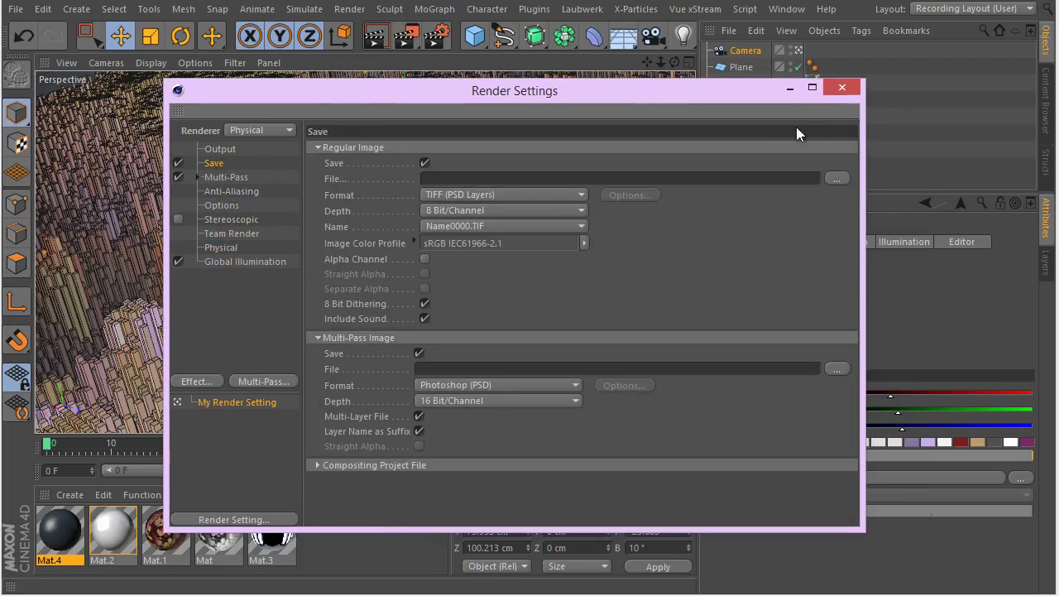
left_click(840, 88)
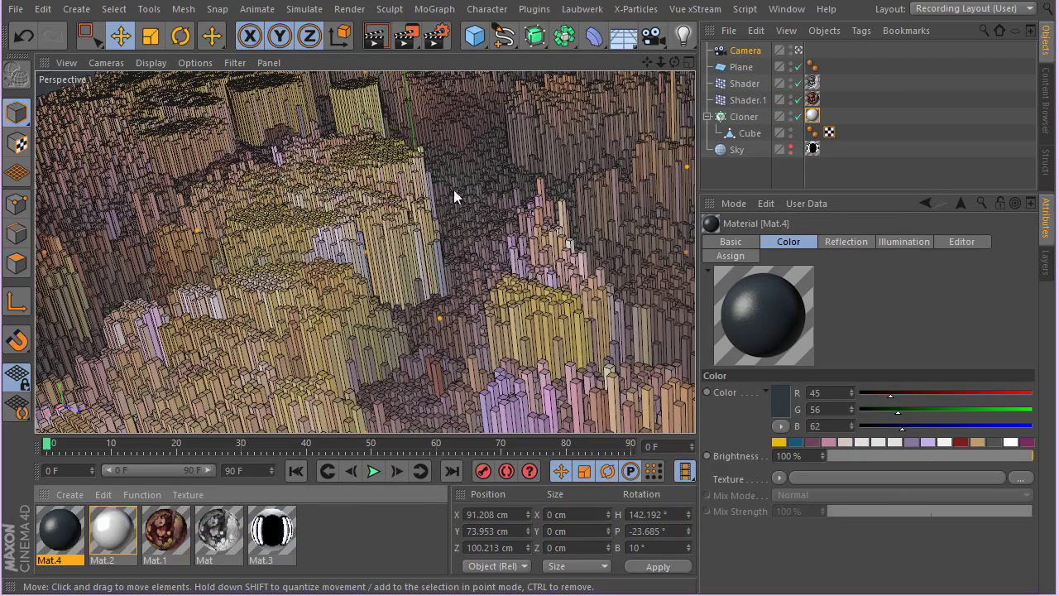
Step: Examine the finished render of the colored bars in the Picture Viewer and close the viewer
left_click(782, 15)
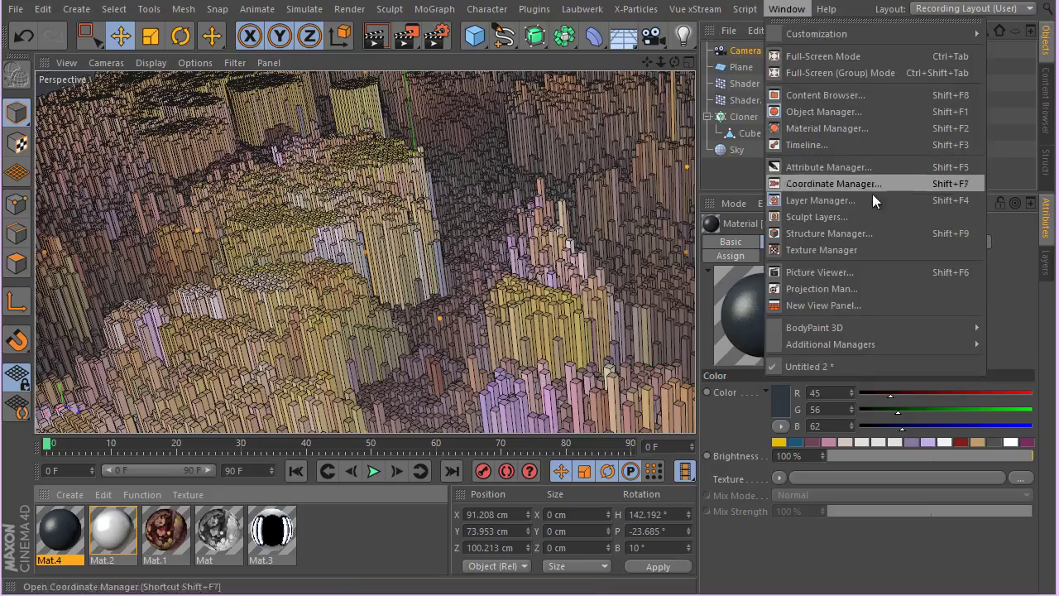
left_click(880, 277)
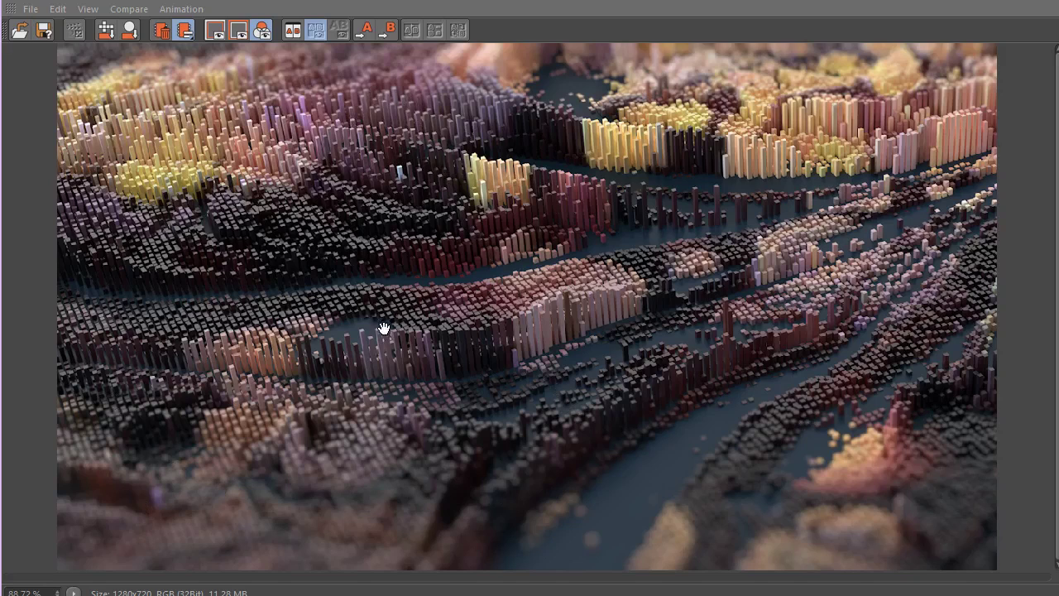
scroll(355, 367, "up", 1)
scroll(355, 366, "down", 1)
left_click(1004, 7)
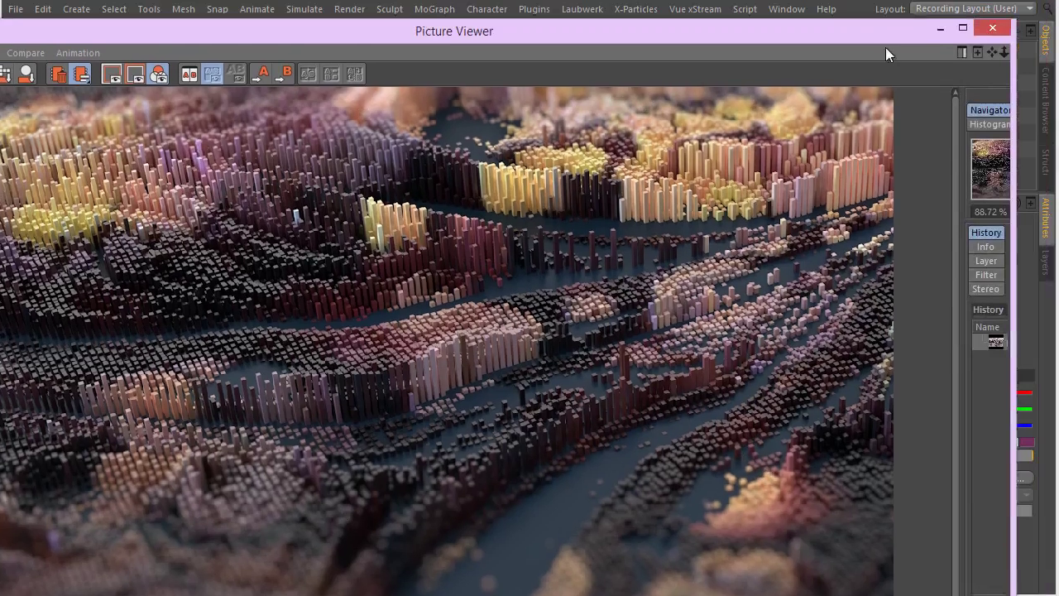
double_click(833, 47)
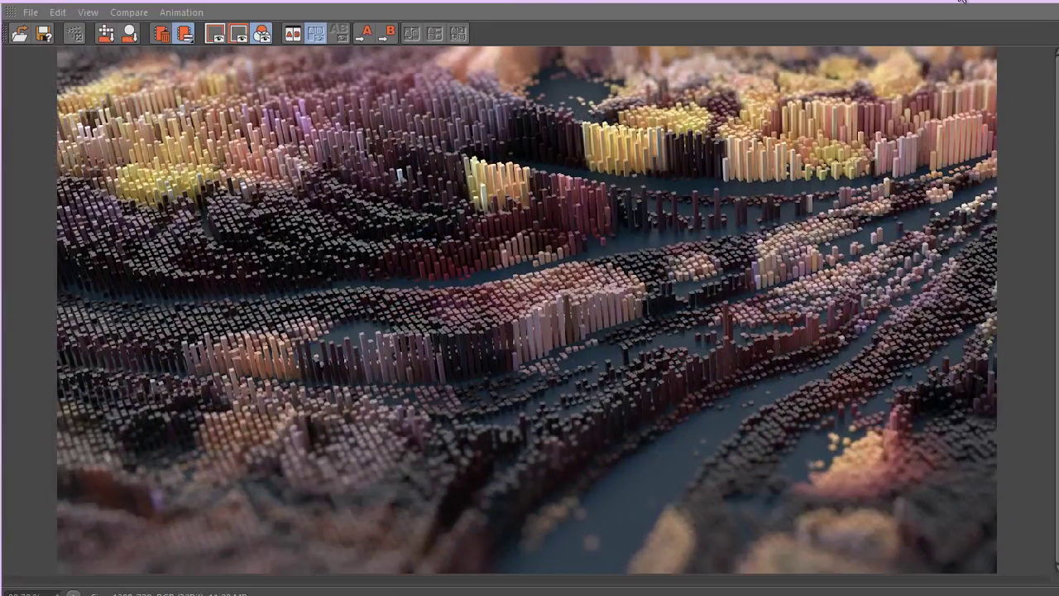
left_click_drag(941, 8, 916, 22)
left_click(1030, 10)
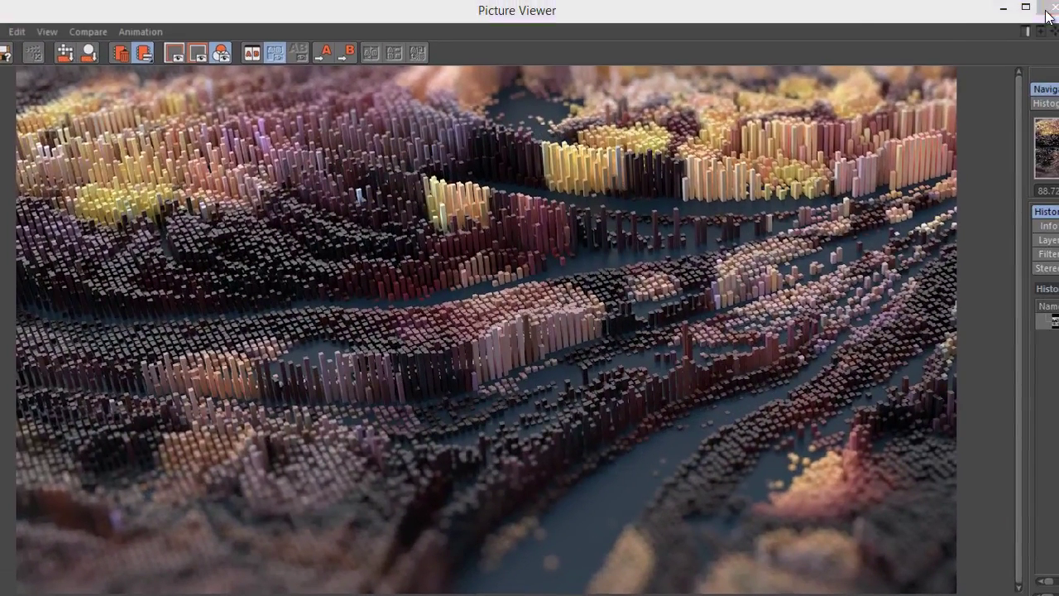
left_click(1050, 8)
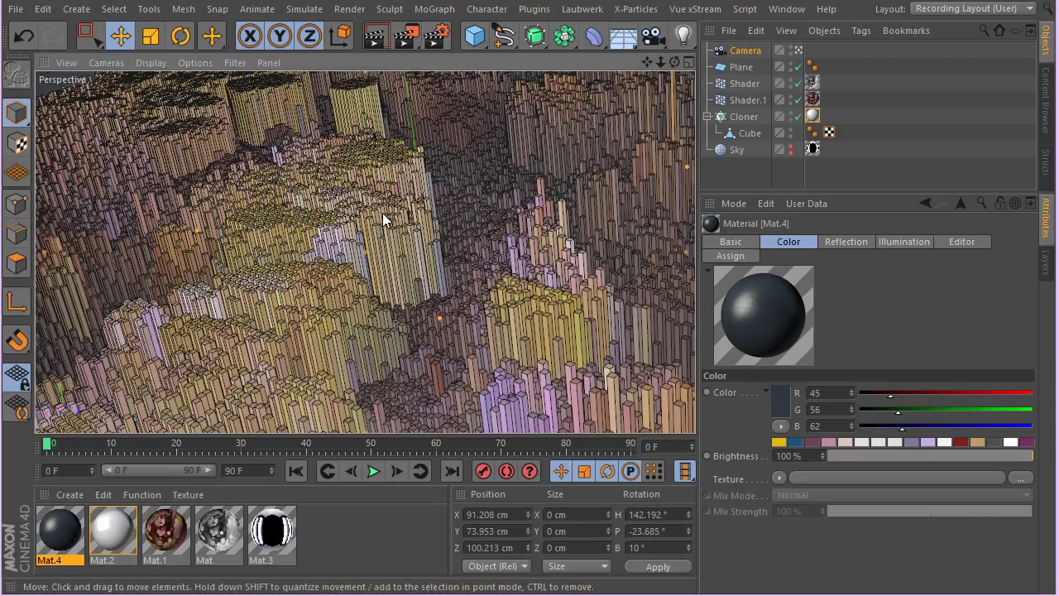
Step: Pull the camera back to frame more of the cloned bars
scroll(383, 218, "down", 3)
key("ctrl+r")
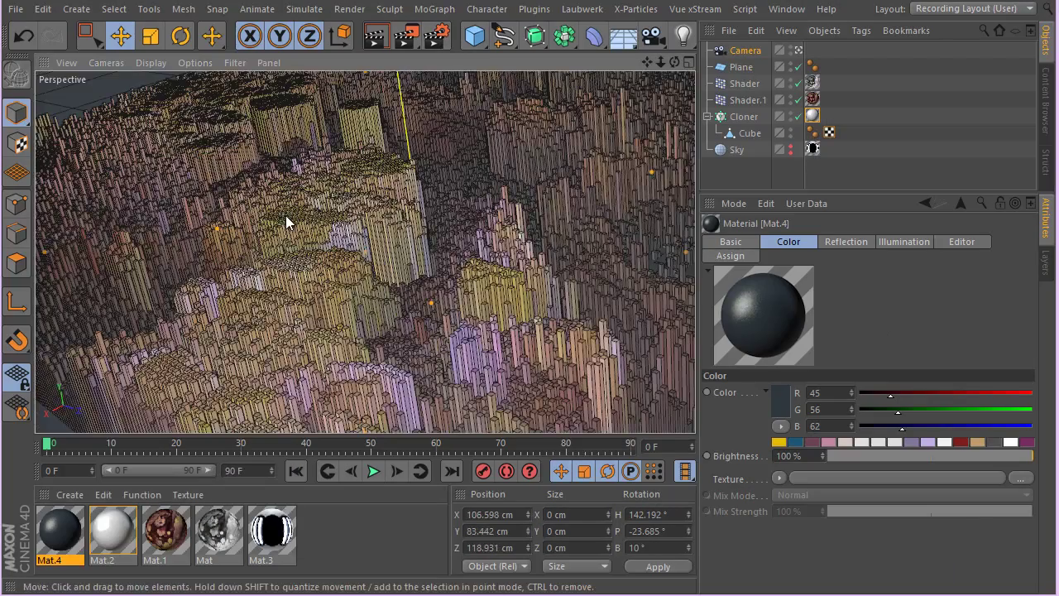
scroll(461, 216, "down", 2)
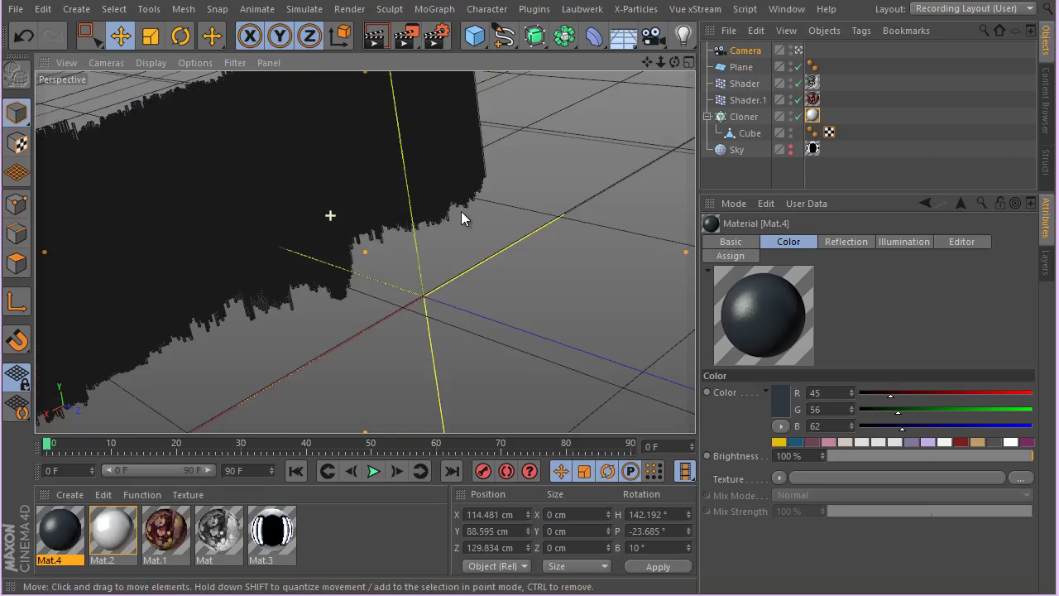
key("ctrl+r")
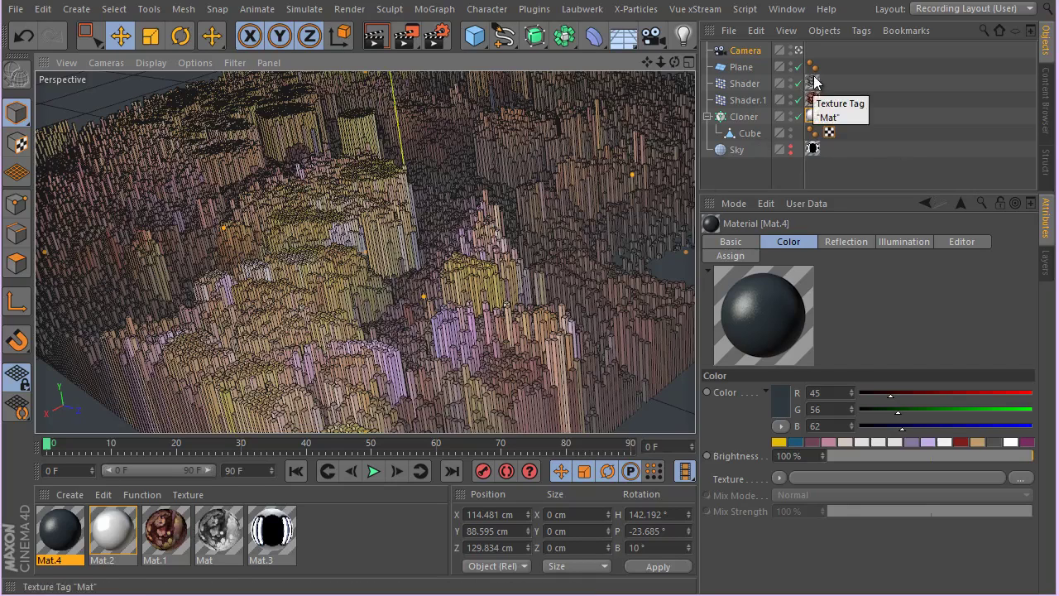
Step: Replace the image in the grayscale Mat material's luminance Filter shader with the w_out_0107 JPG
double_click(218, 529)
left_click(324, 286)
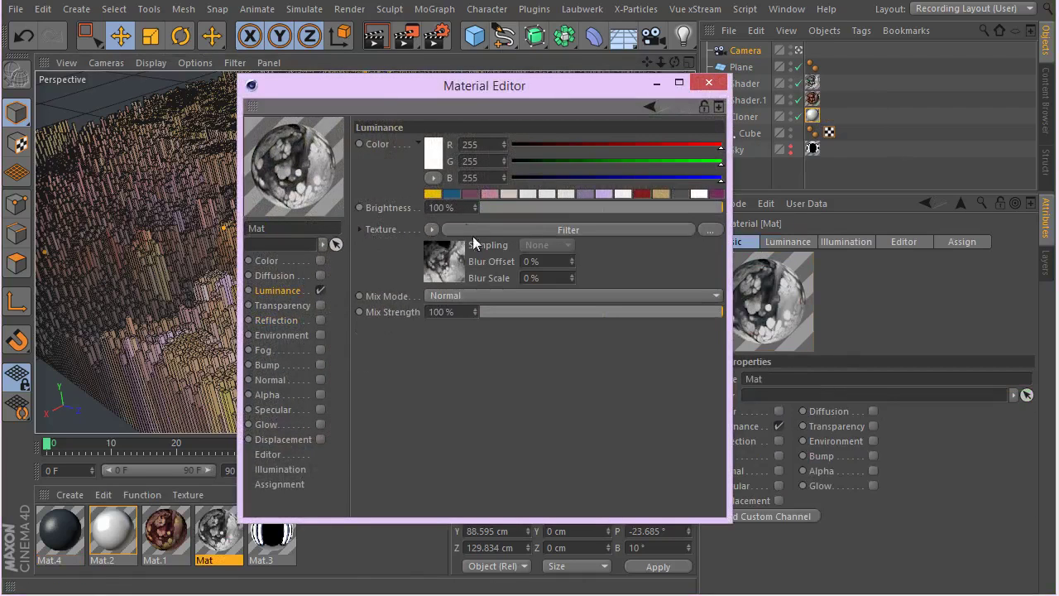
left_click(444, 271)
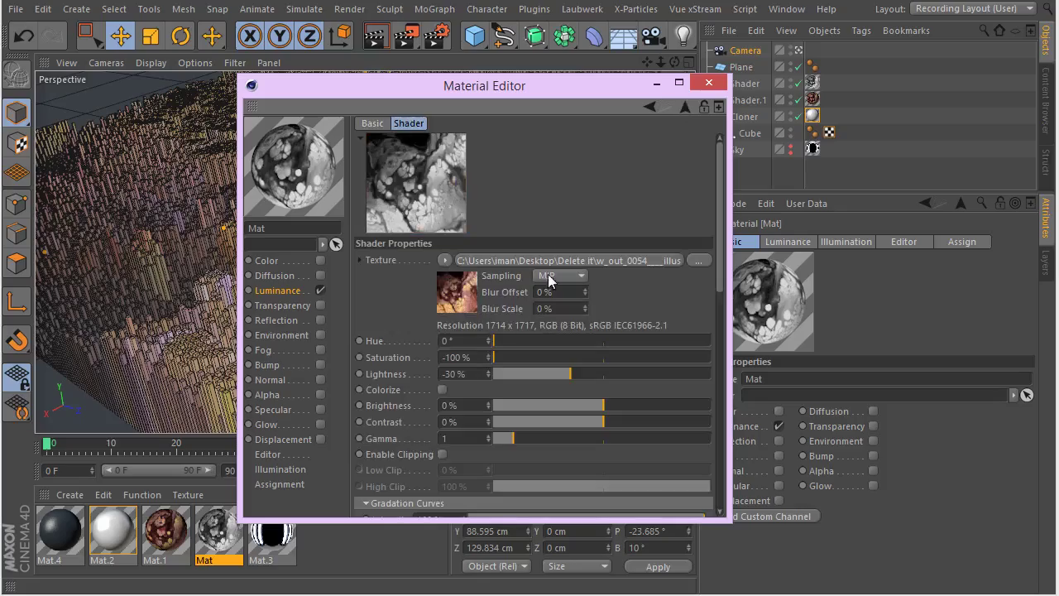
left_click(697, 261)
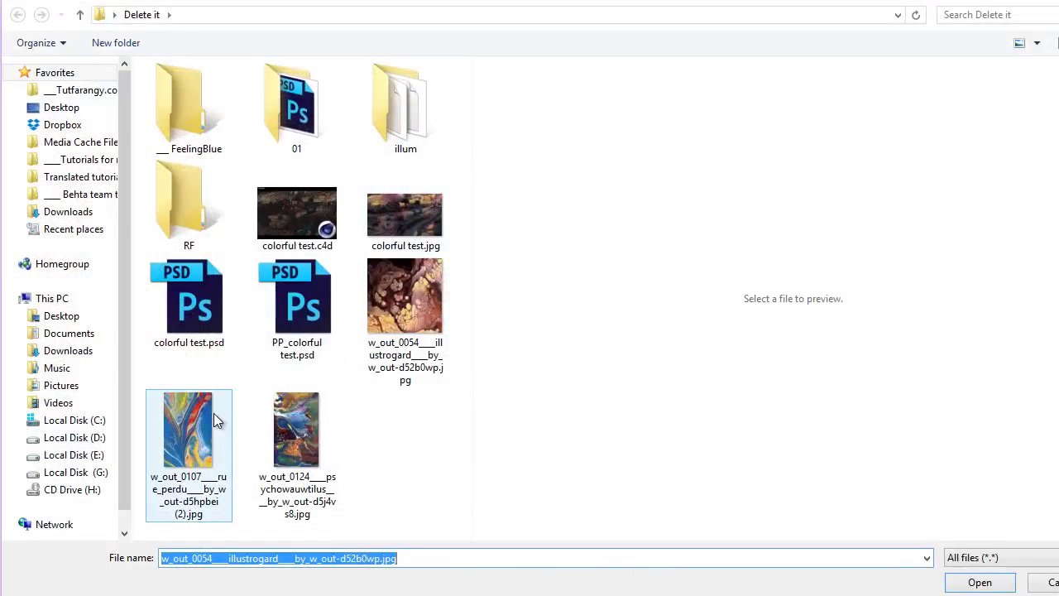
double_click(213, 412)
left_click(653, 359)
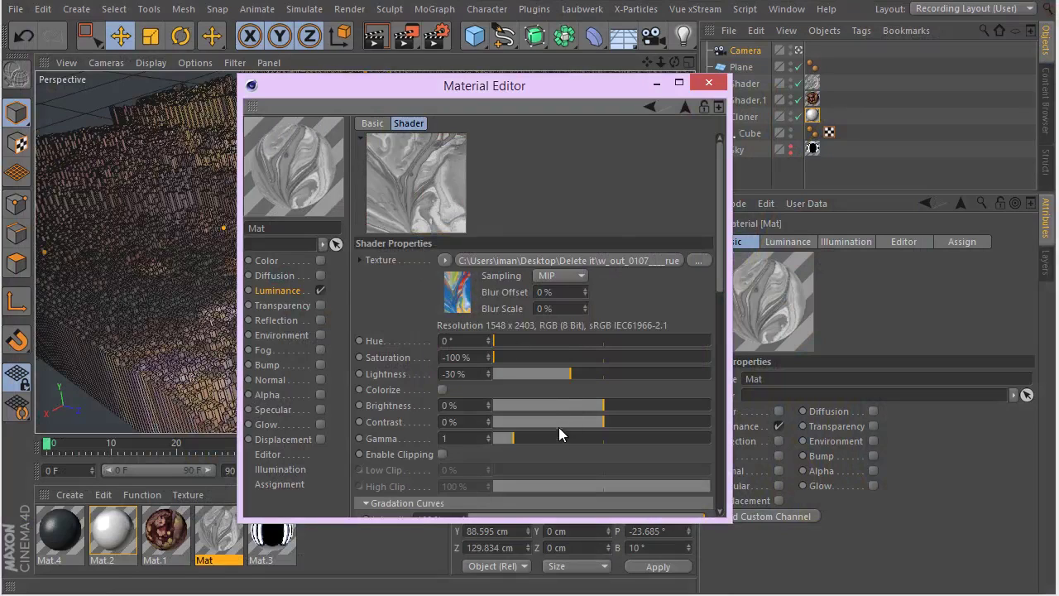
Step: Adjust the Filter shader to 6% lightness, 23% contrast and a gamma of 4.9
left_click(468, 437)
type("1")
key("Return")
left_click(603, 373)
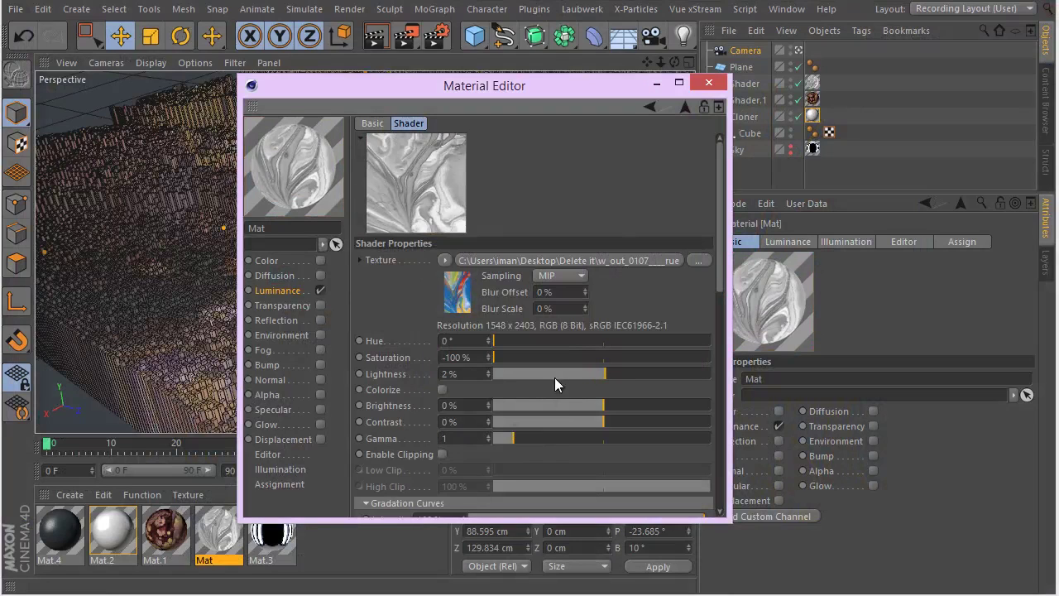
left_click(642, 433)
left_click(600, 436)
left_click(633, 421)
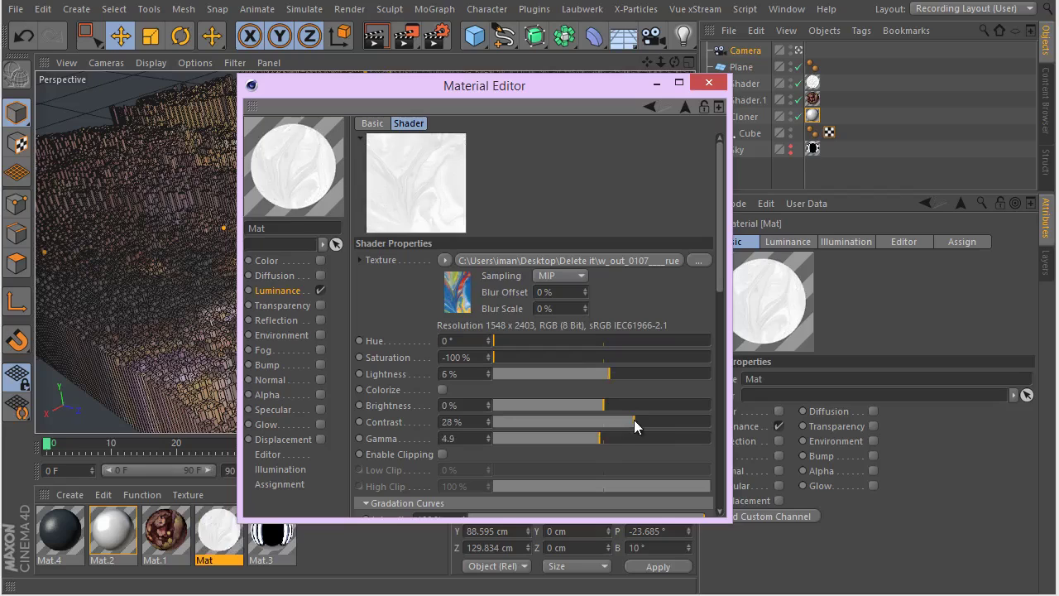
left_click(628, 423)
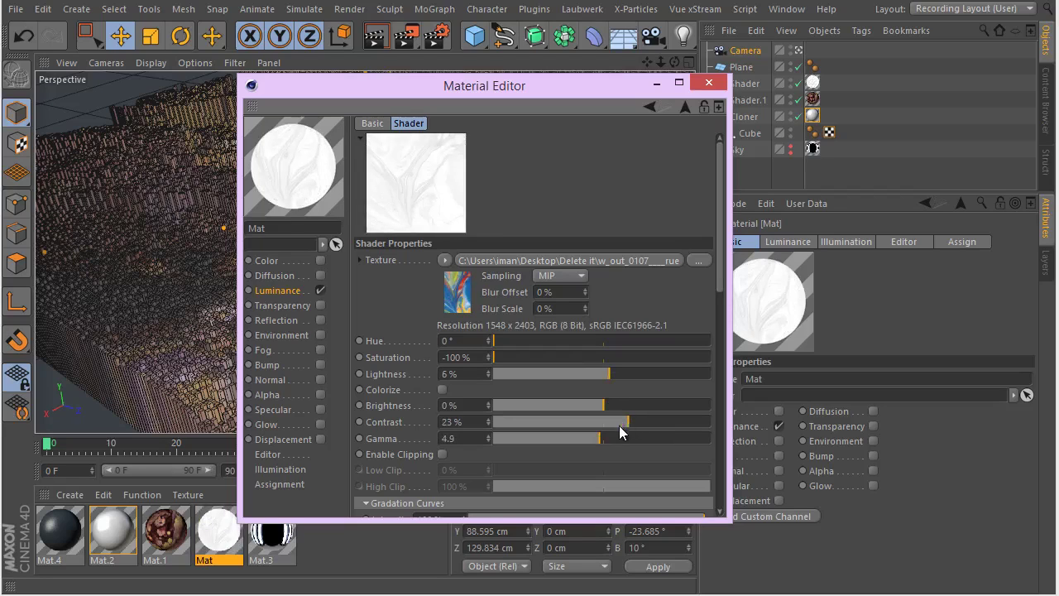
Step: Reset the Filter shader's gamma to 1, set its contrast to 45%, and close the material editor
left_click(448, 439)
right_click(395, 447)
left_click(443, 461)
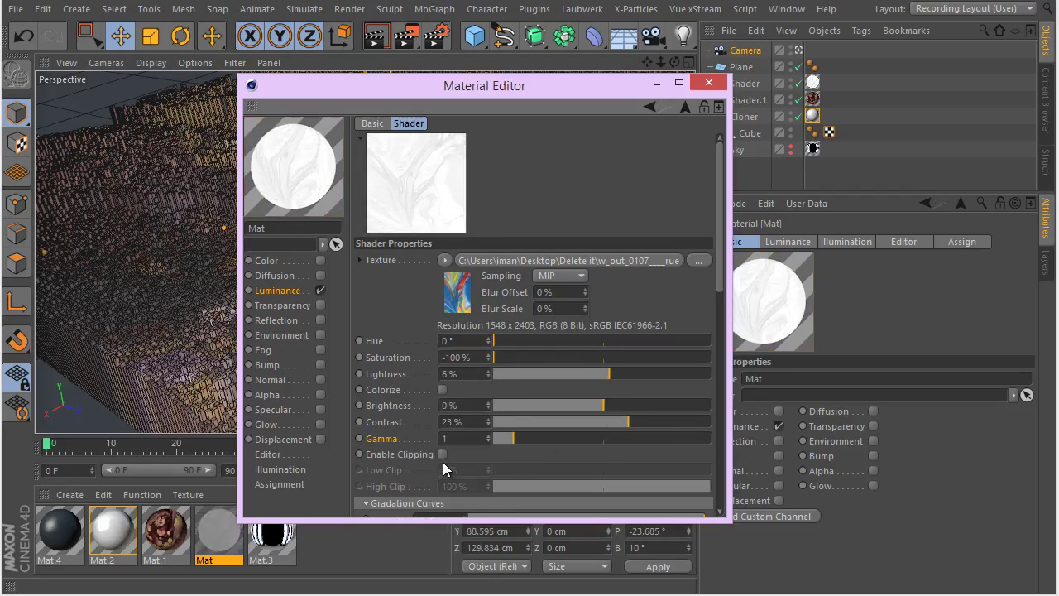
left_click(650, 421)
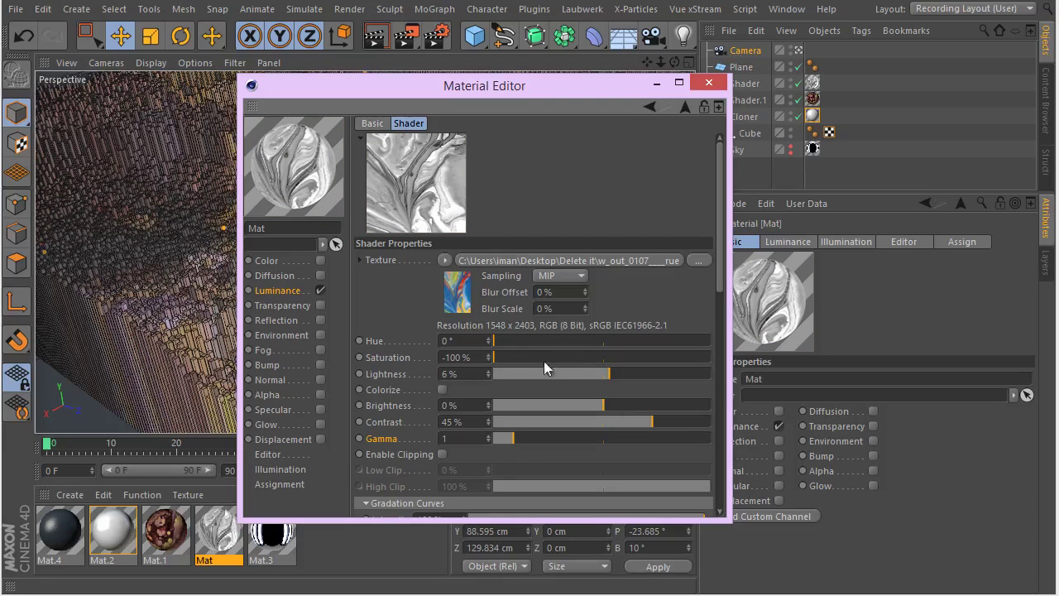
left_click(705, 82)
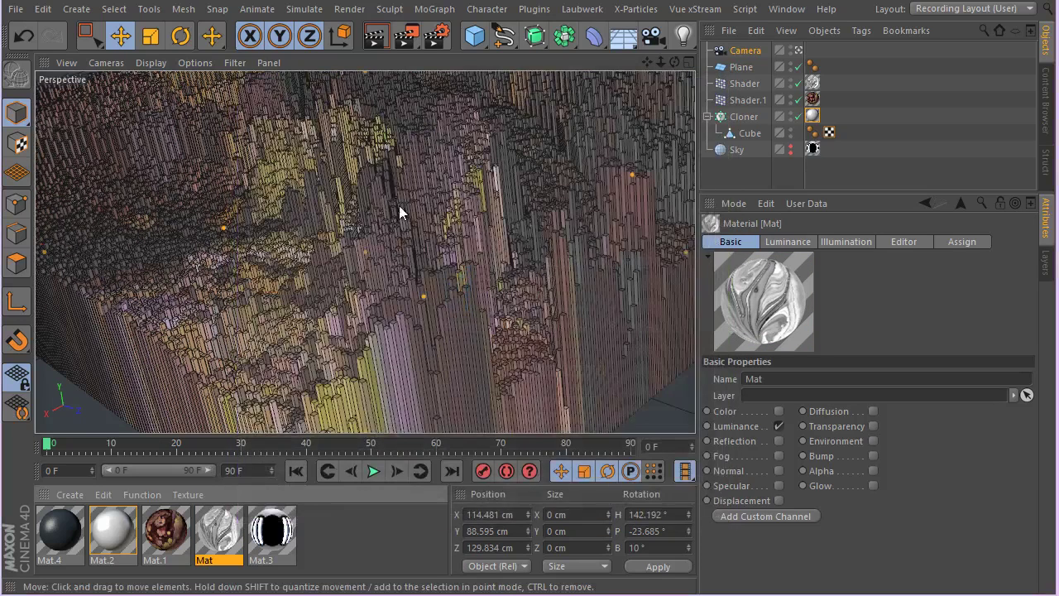
Step: Move the camera farther out and reframe it to take in the front corner of the bar block
scroll(335, 250, "down", 4)
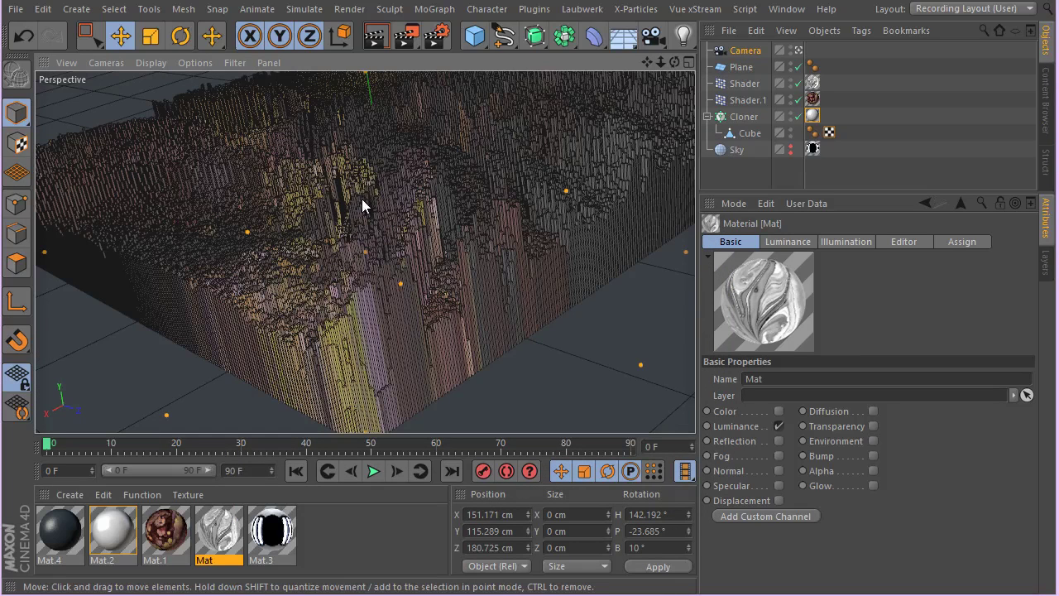
middle_click_drag(361, 198, 356, 209, "alt")
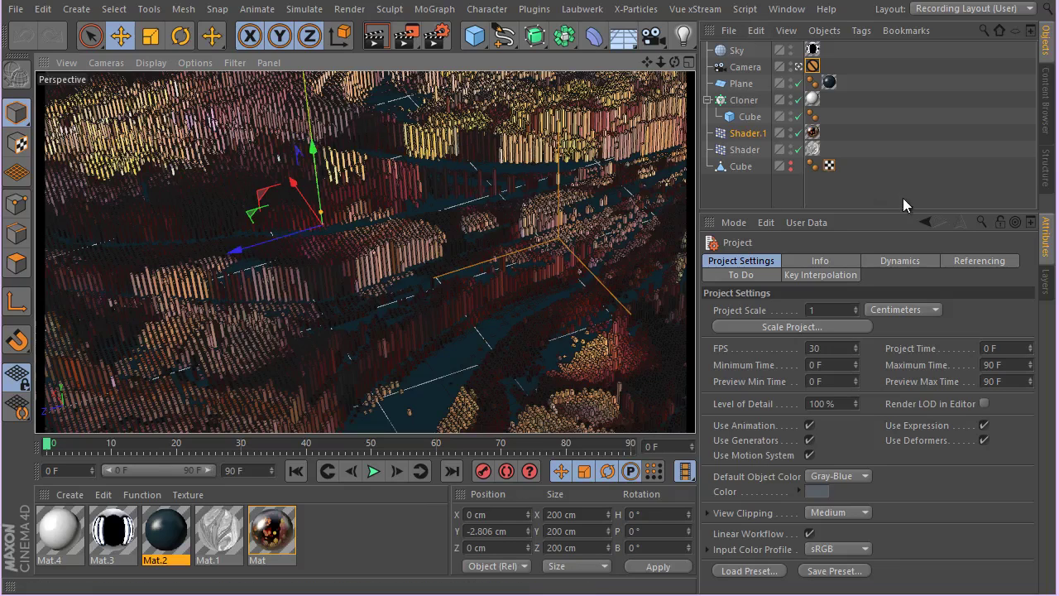
Step: In the finished example scene, turn Use Alpha/Strength on and back off for the Shader.1 effector to compare the clone colors
left_click(744, 151)
left_click(747, 133)
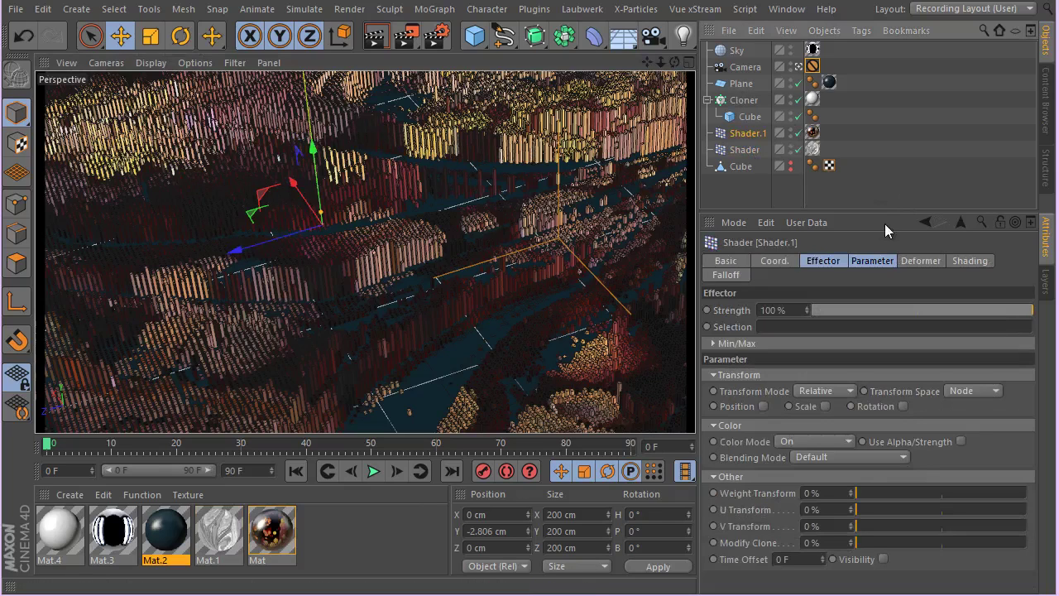
left_click_drag(848, 213, 854, 173)
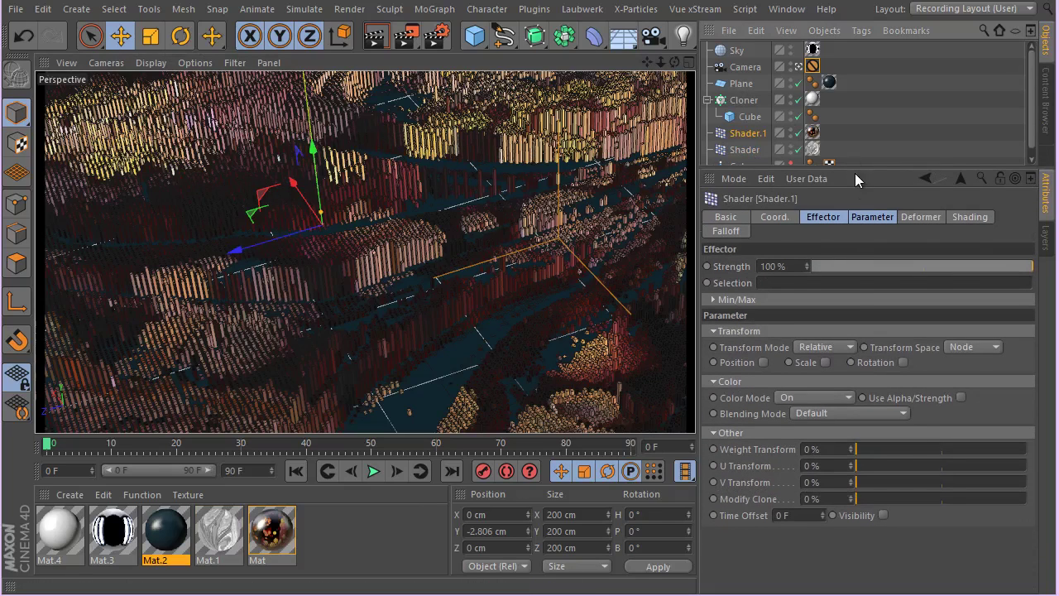
left_click(961, 399)
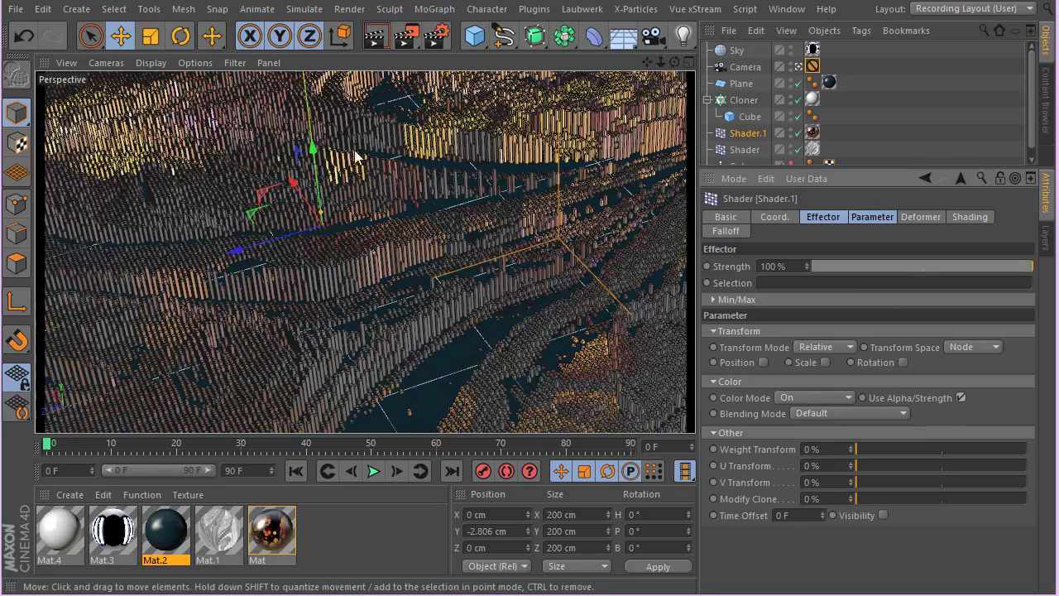
left_click(961, 397)
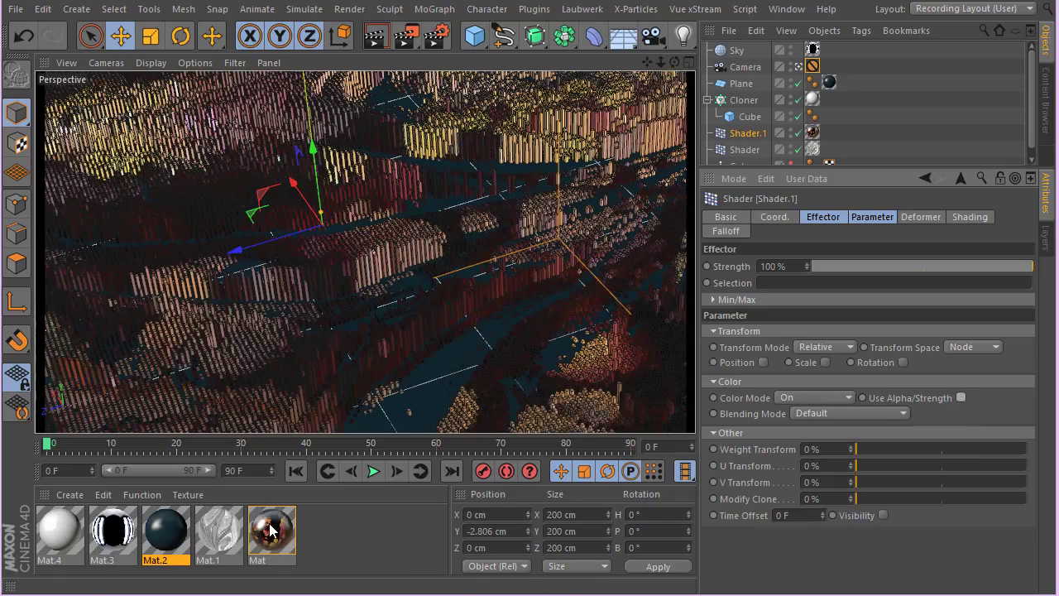
Step: Inspect the color channel of the example scene's Mat material and close the material editor
double_click(273, 529)
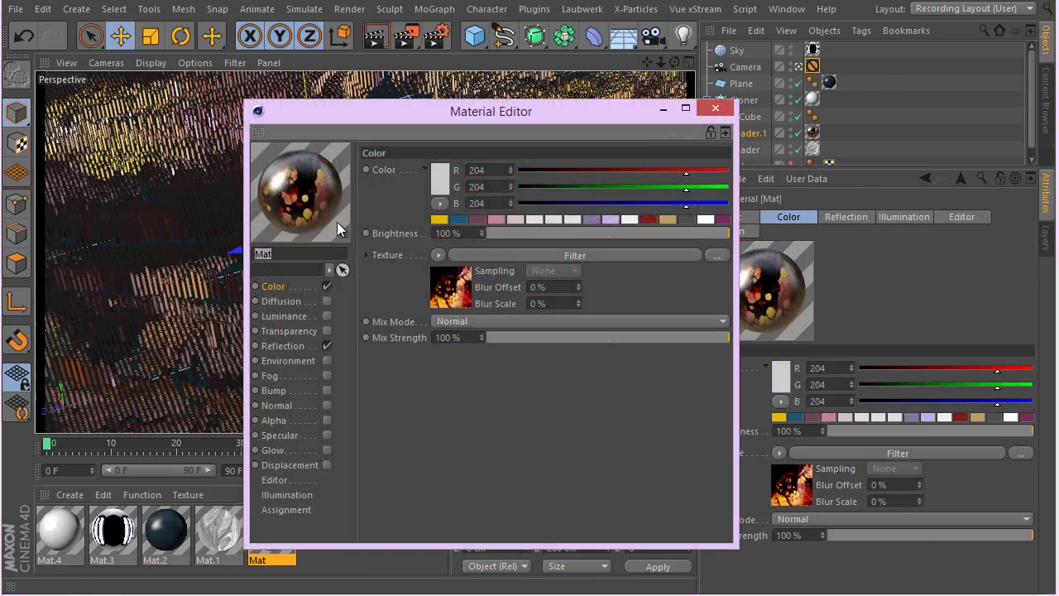
left_click(728, 110)
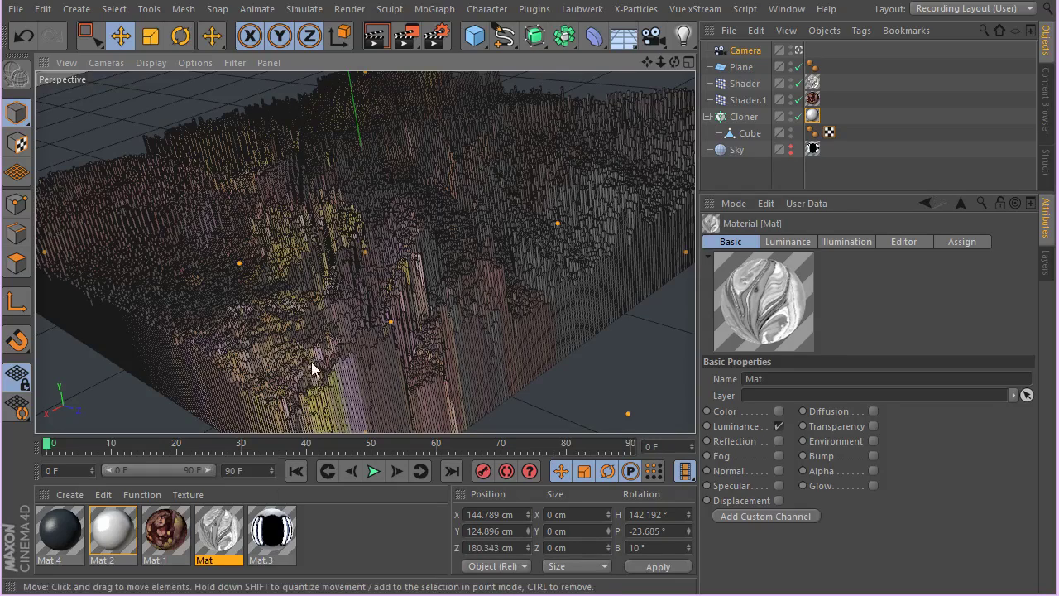
Step: Switch to the web browser and view the Vimeo tutorial page and the Udemy course page
left_click(225, 589)
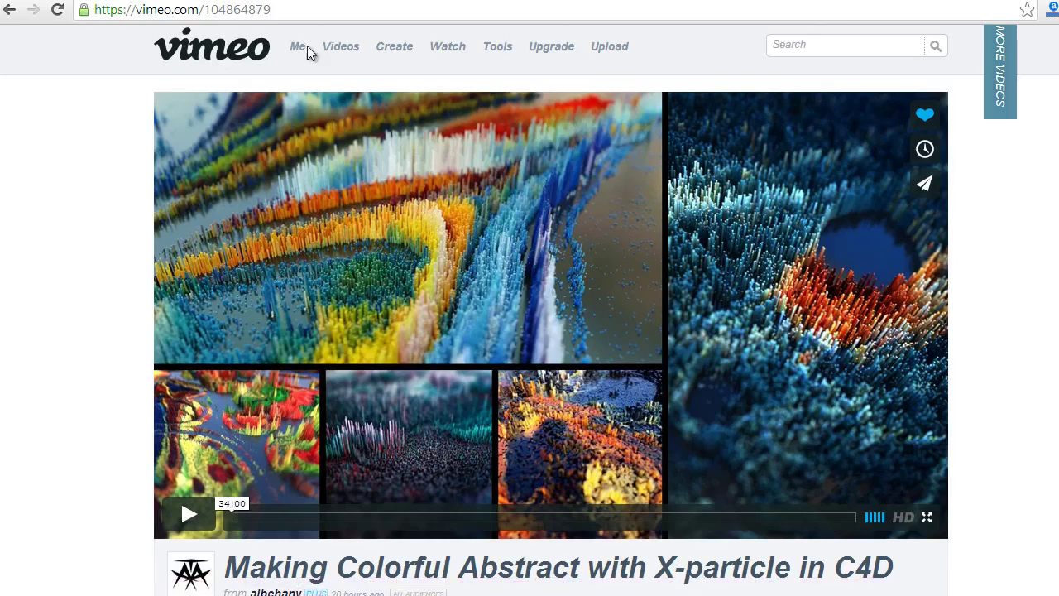
key("ctrl+Tab")
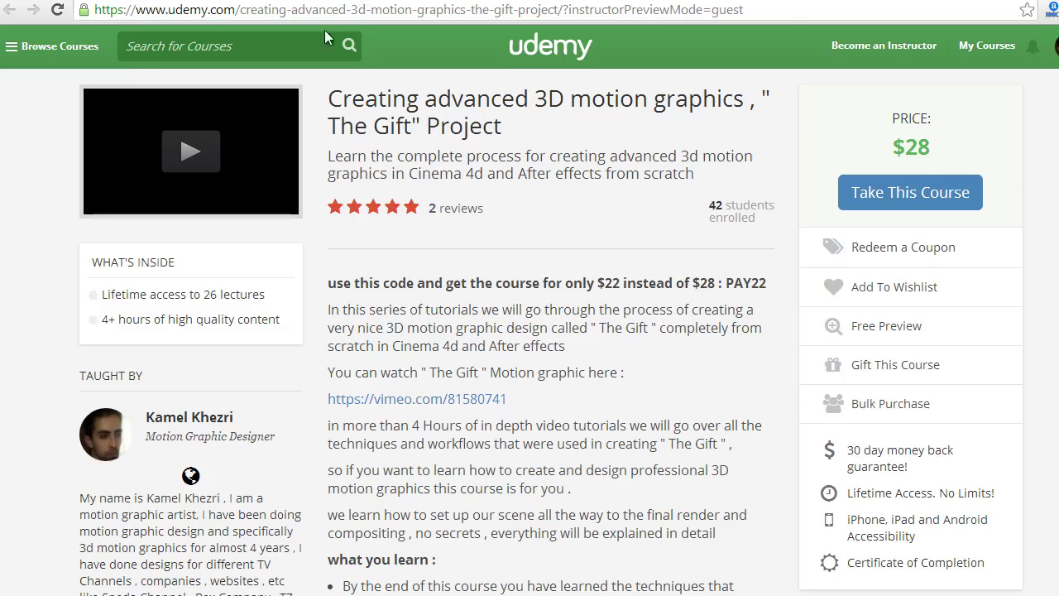